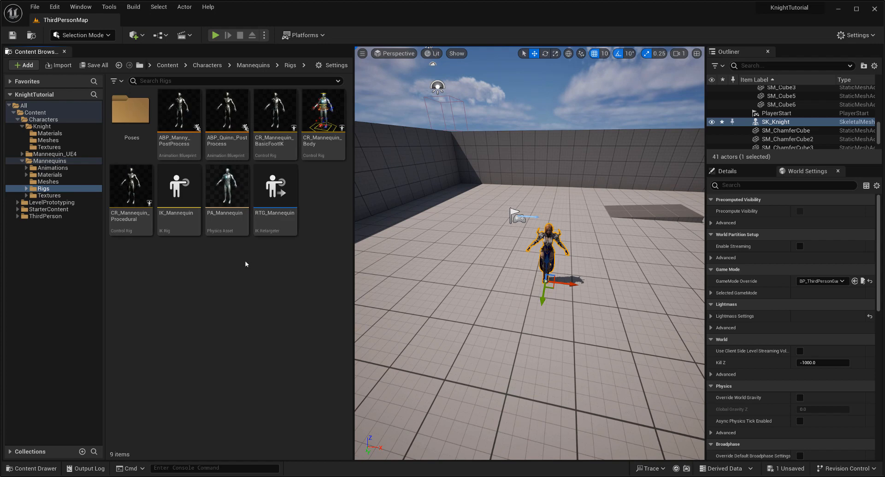
Step: Open the RTG_Mannequin IK Retargeter and widen its details area to show the source and target rig assets
{"action": "left_click", "coordinate": [171, 215]}
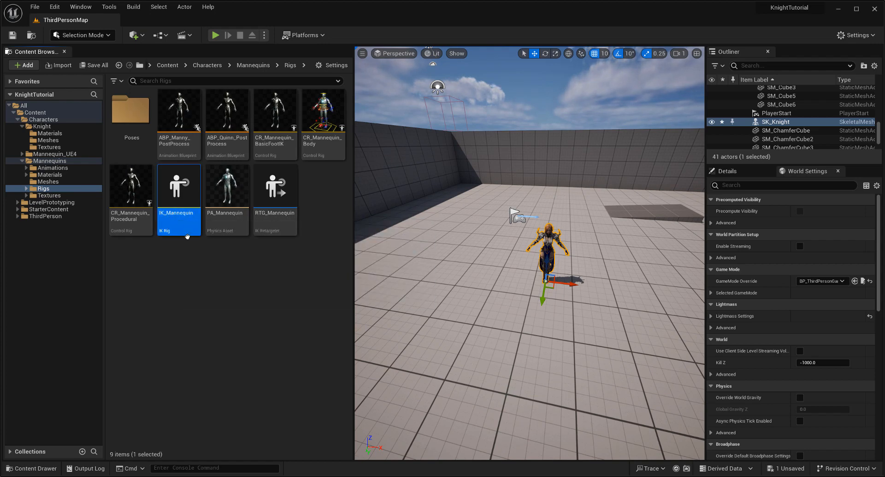
{"action": "left_click", "coordinate": [289, 229]}
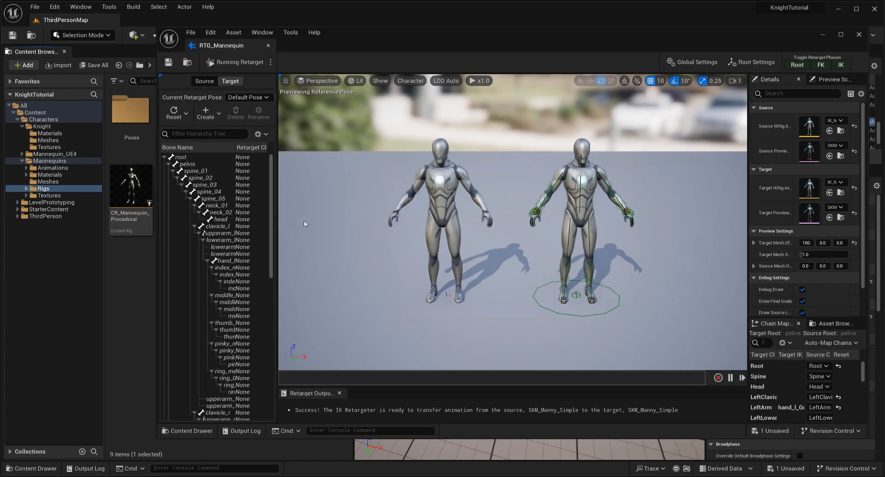
{"action": "left_click_drag", "start_coordinate": [734, 44], "coordinate": [649, 38]}
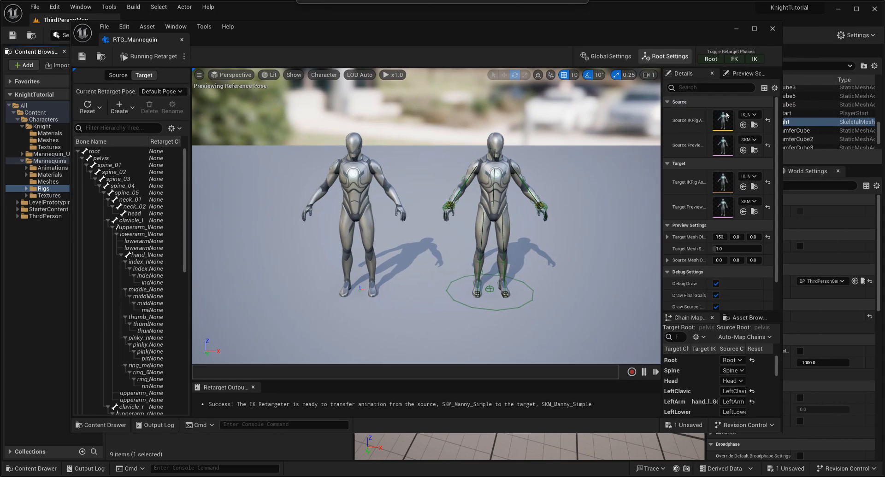
{"action": "left_click_drag", "start_coordinate": [663, 116], "coordinate": [563, 129]}
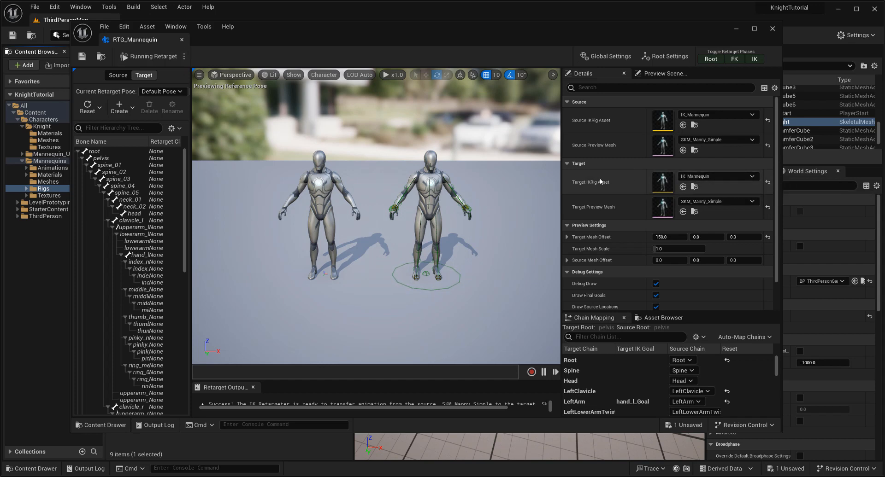
Step: Preview the Manny_calf_l_anim, MF_Idle, MM_Jump and MM_Idle animations in the retargeter, then close its editor
{"action": "left_click", "coordinate": [663, 318]}
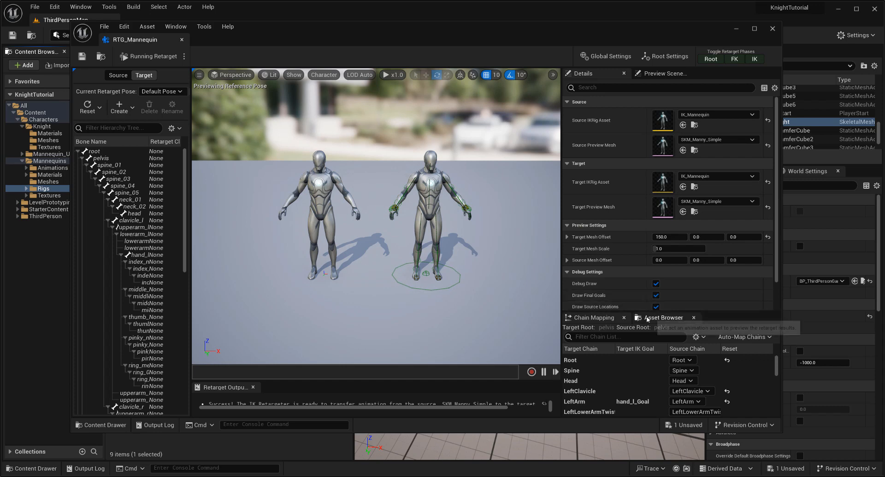
{"action": "left_click", "coordinate": [626, 365]}
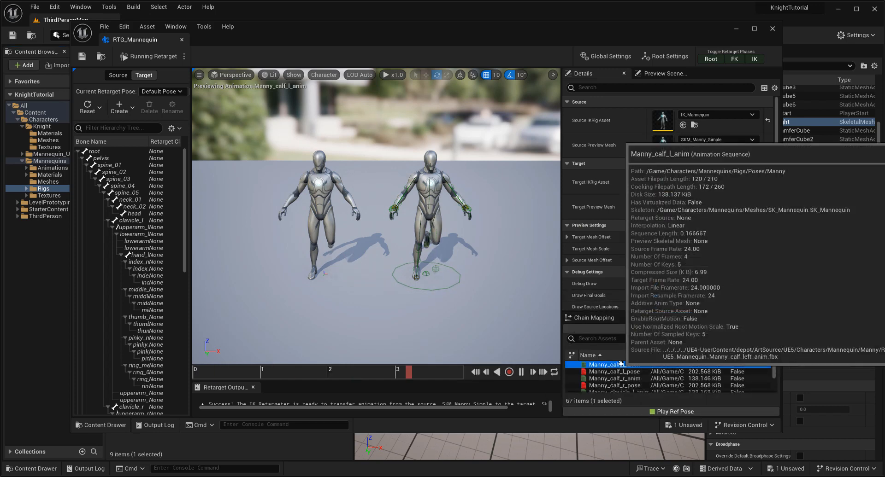
{"action": "scroll", "coordinate": [629, 364], "scroll_direction": "down", "scroll_amount": 3}
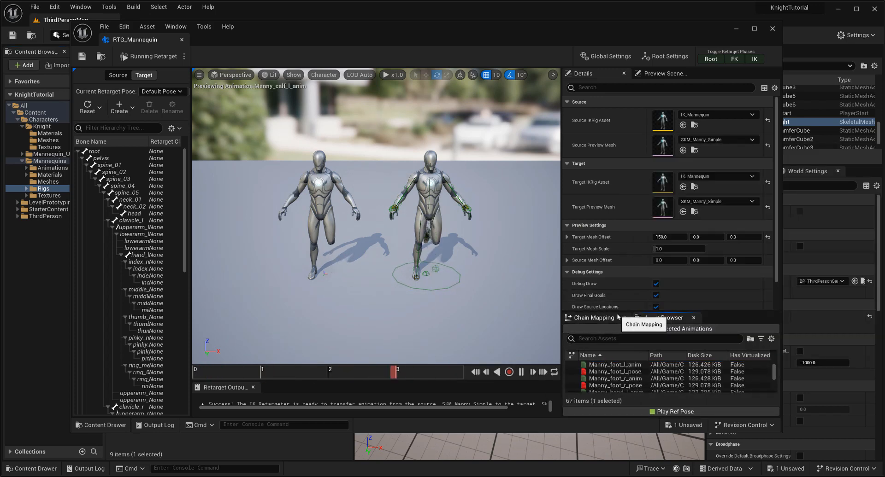
{"action": "left_click_drag", "start_coordinate": [616, 312], "coordinate": [616, 130]}
{"action": "scroll", "coordinate": [608, 276], "scroll_direction": "down", "scroll_amount": 3}
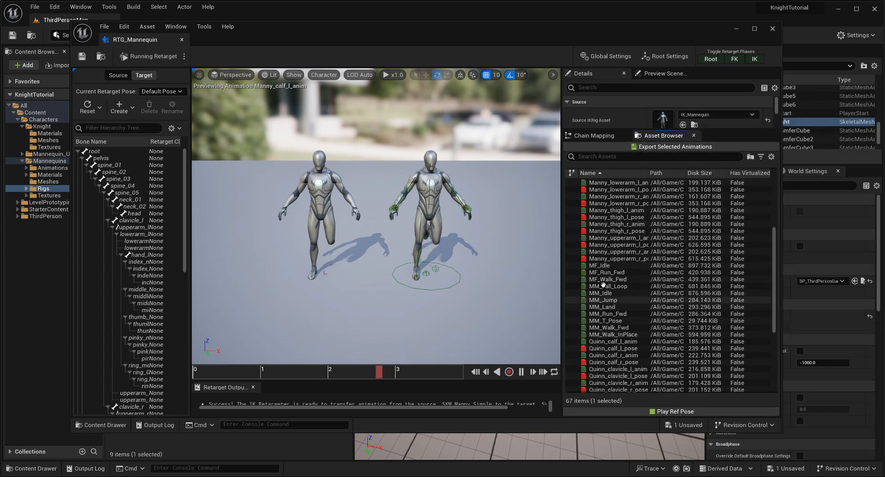
{"action": "left_click", "coordinate": [606, 266]}
{"action": "left_click", "coordinate": [605, 300]}
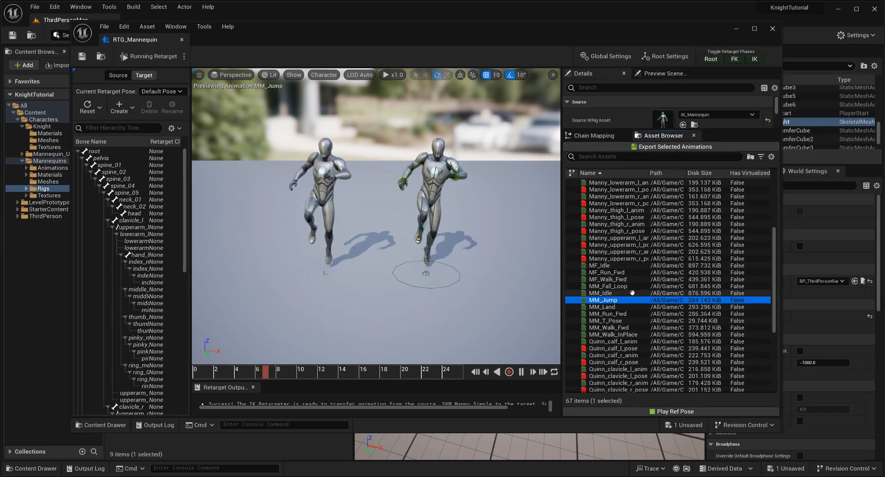
{"action": "left_click", "coordinate": [632, 293]}
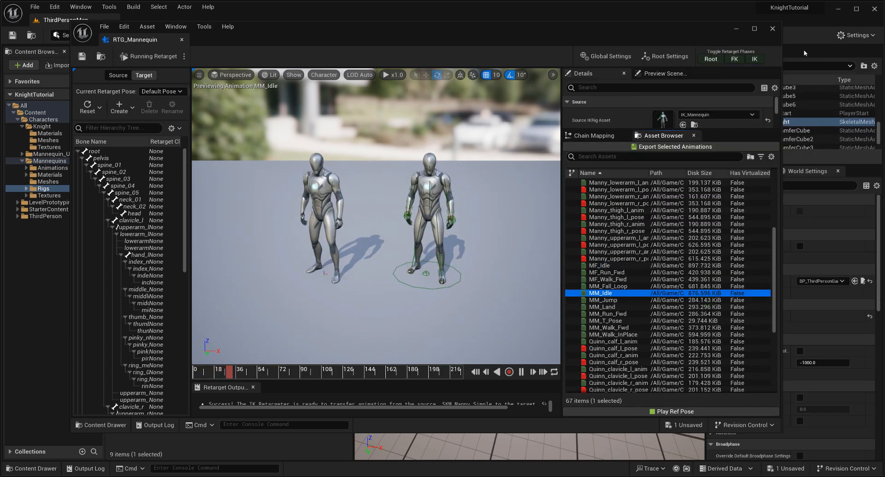
{"action": "left_click", "coordinate": [772, 29]}
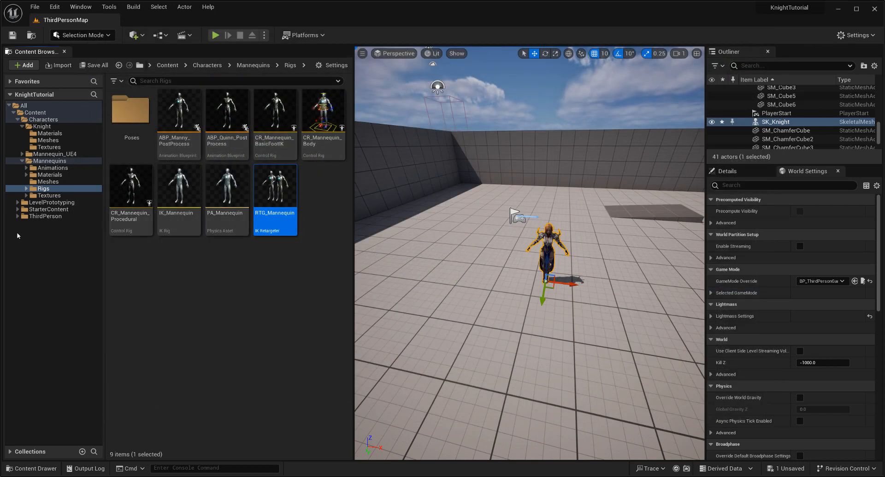
Step: Show the Knight character's Meshes folder in the Content Browser and collapse the Mannequins folder
{"action": "left_click", "coordinate": [48, 140]}
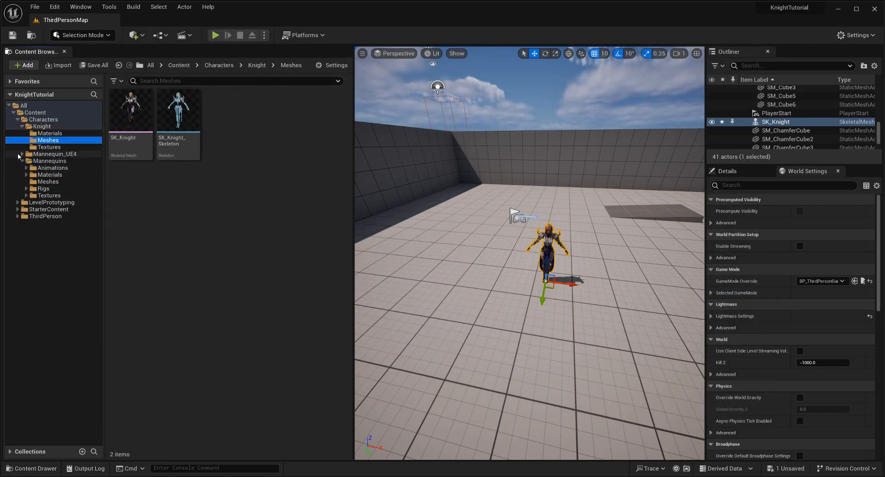
{"action": "left_click", "coordinate": [23, 161]}
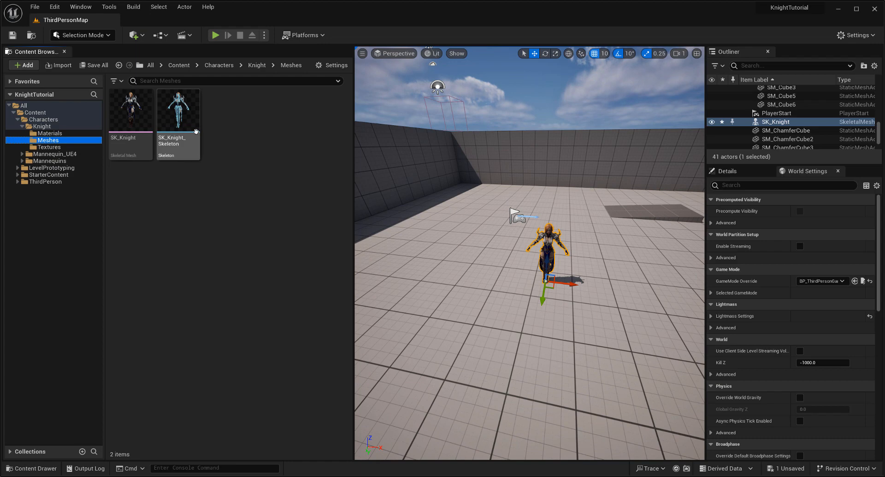
{"action": "right_click", "coordinate": [181, 146]}
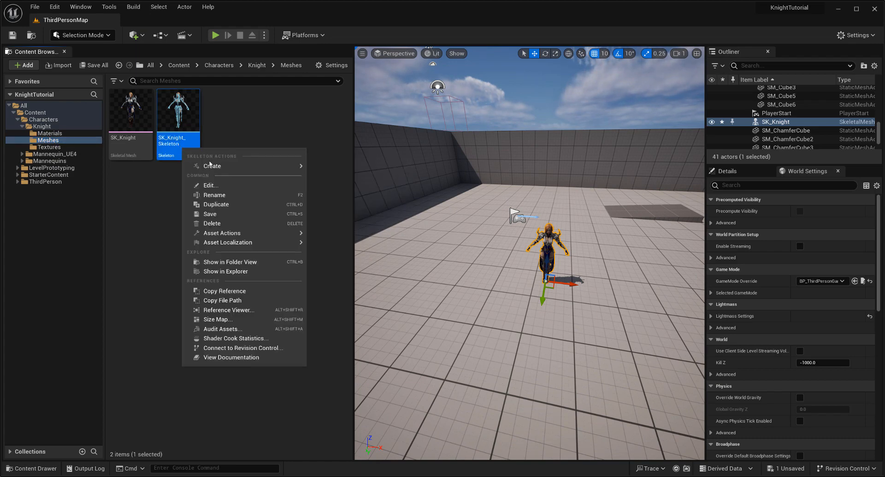
{"action": "left_click", "coordinate": [259, 124]}
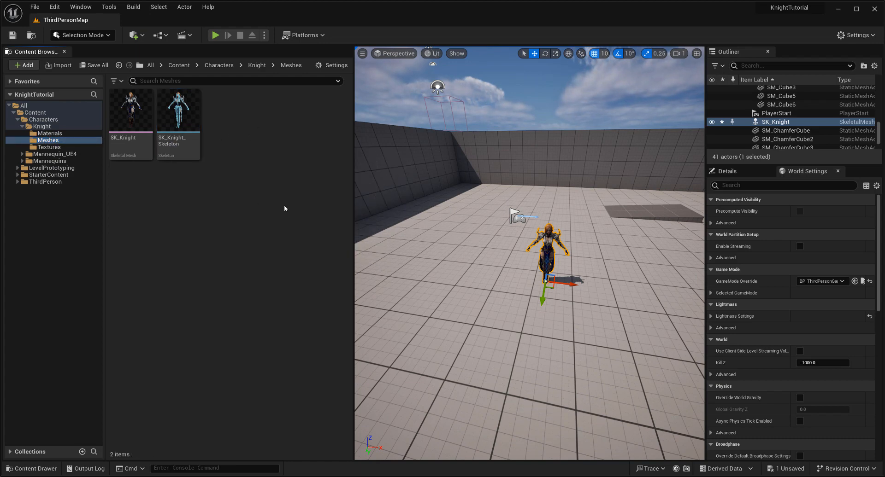
Step: Create an IK Rig asset named IK_Knight in the Knight's Meshes folder
{"action": "right_click", "coordinate": [206, 206]}
{"action": "mouse_move", "coordinate": [290, 310]}
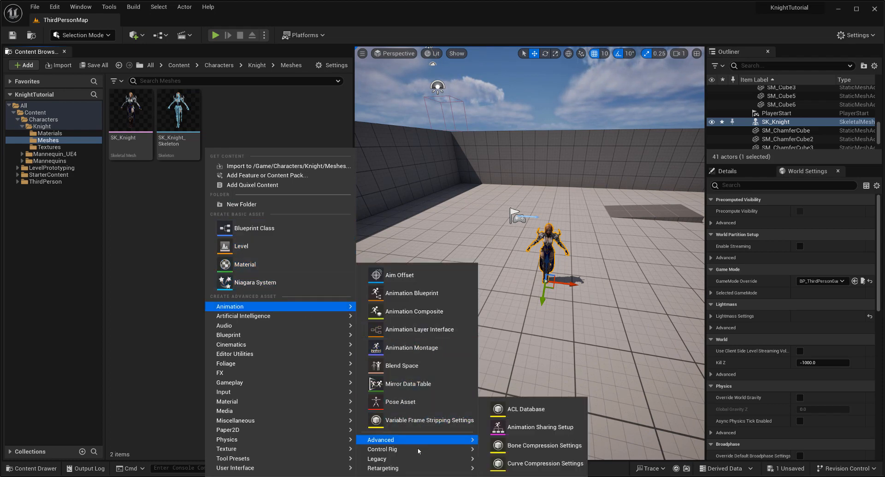
{"action": "mouse_move", "coordinate": [419, 451]}
{"action": "mouse_move", "coordinate": [417, 469]}
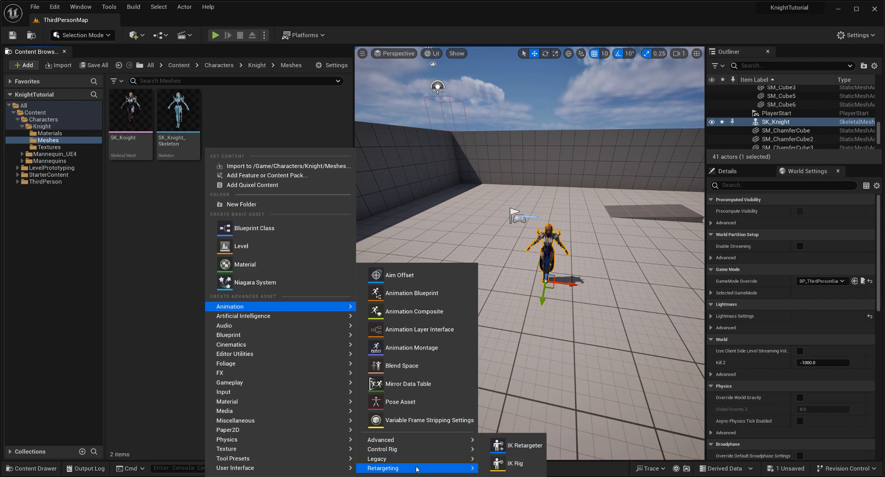
{"action": "left_click", "coordinate": [509, 465]}
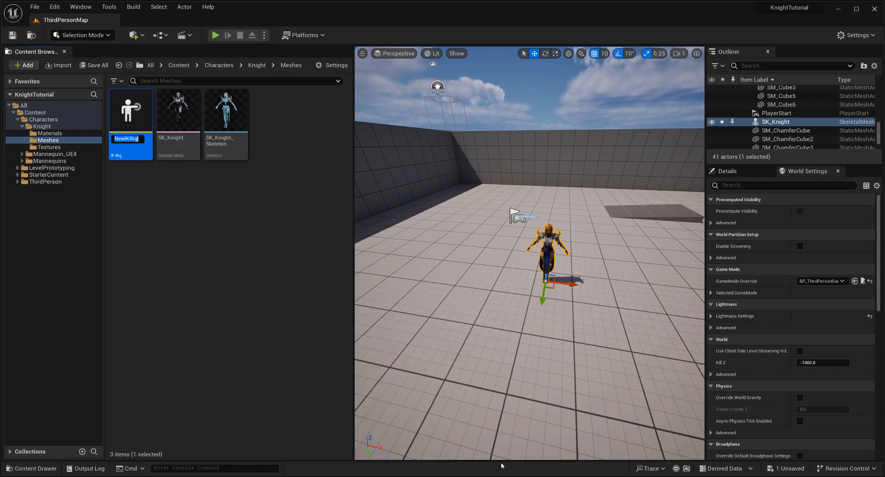
{"action": "type", "text": "S"}
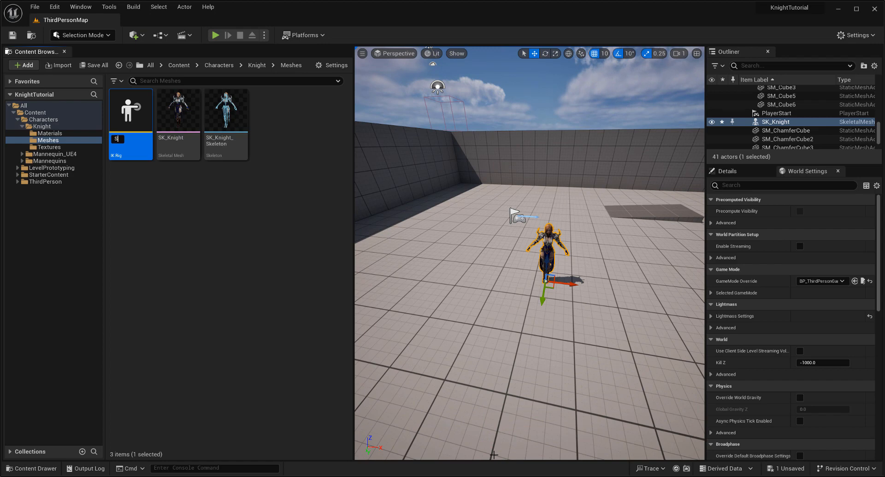
{"action": "type", "text": "K_Knight"}
{"action": "key", "text": "Return"}
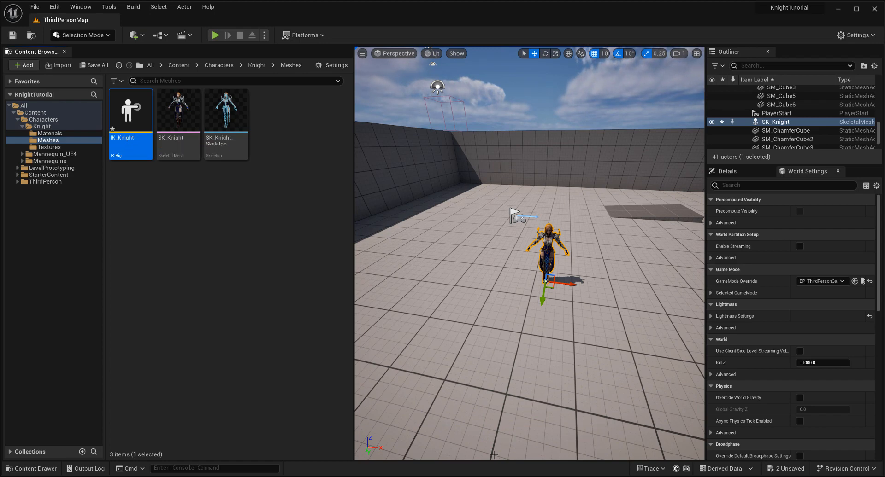
Step: Open the IK_Knight rig and assign SK_Knight as its preview skeletal mesh
{"action": "double_click", "coordinate": [140, 106]}
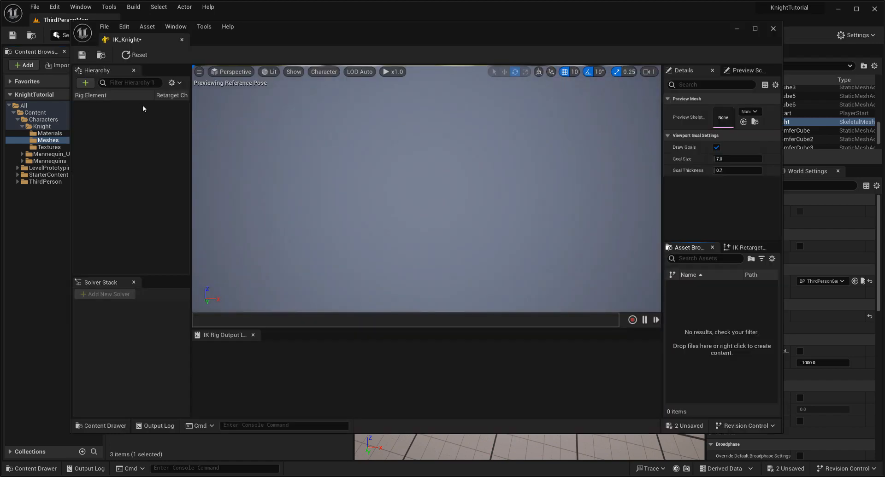
{"action": "left_click_drag", "start_coordinate": [483, 36], "coordinate": [599, 68]}
{"action": "left_click", "coordinate": [179, 143]}
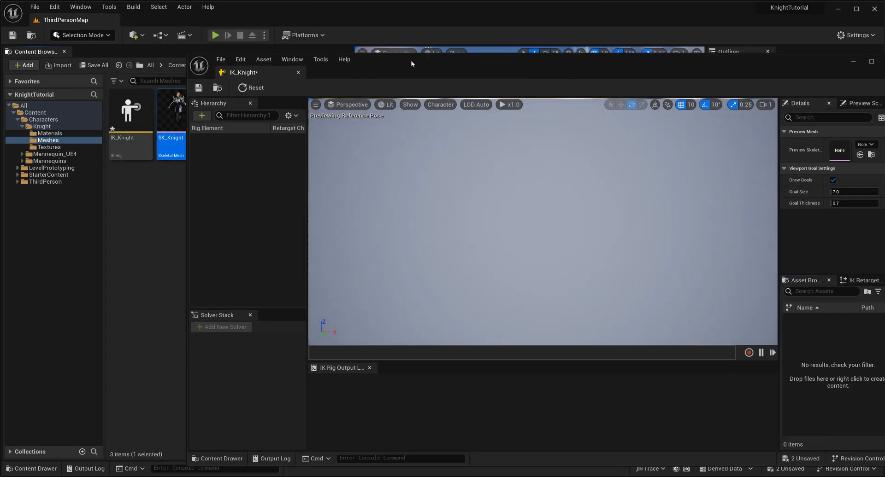
{"action": "left_click_drag", "start_coordinate": [411, 63], "coordinate": [355, 58]}
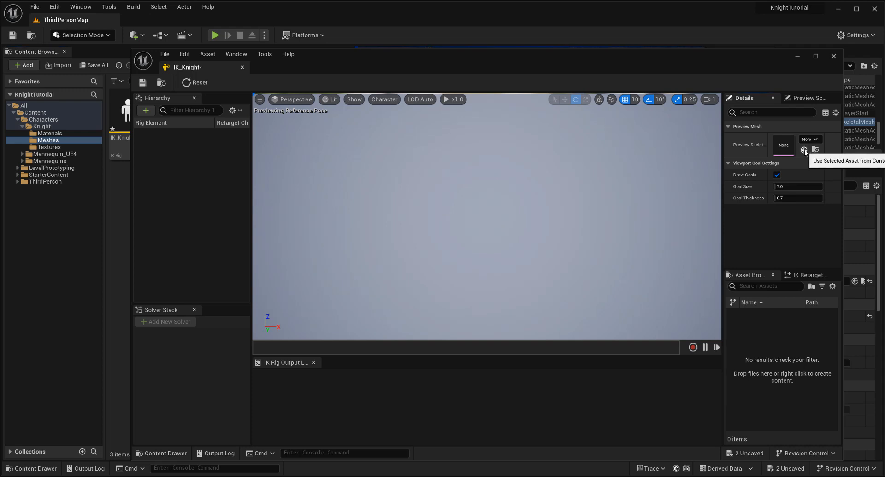
{"action": "left_click", "coordinate": [804, 151]}
{"action": "middle_click_drag", "start_coordinate": [487, 217], "coordinate": [486, 152]}
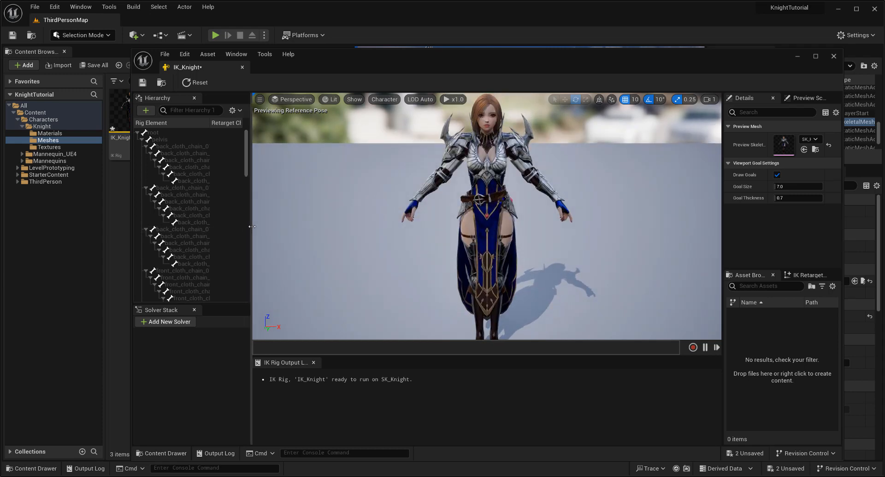
Step: Widen the bone hierarchy of IK_Knight and display its IK retargeting chain list at a readable width
{"action": "left_click_drag", "start_coordinate": [253, 227], "coordinate": [344, 226]}
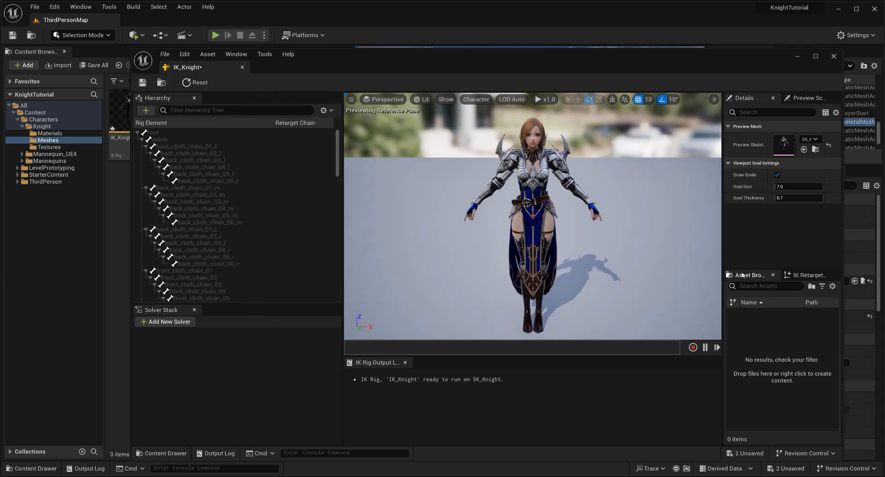
{"action": "left_click", "coordinate": [802, 275]}
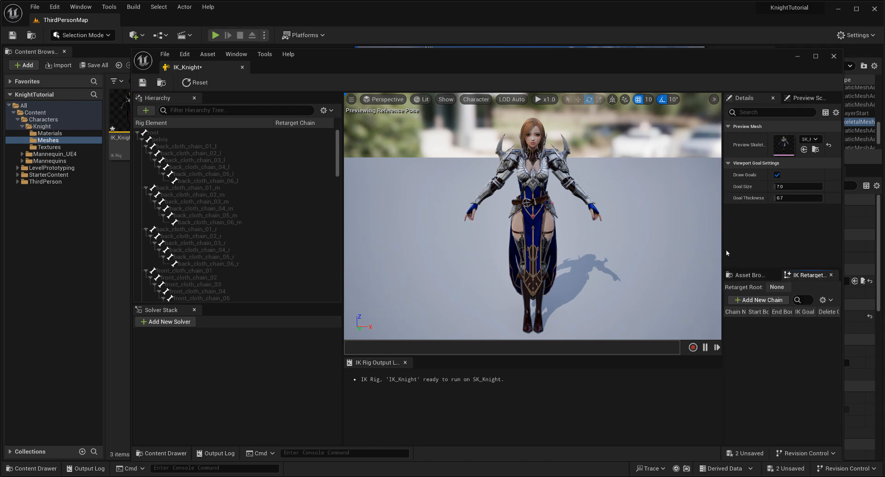
{"action": "left_click_drag", "start_coordinate": [710, 252], "coordinate": [664, 252]}
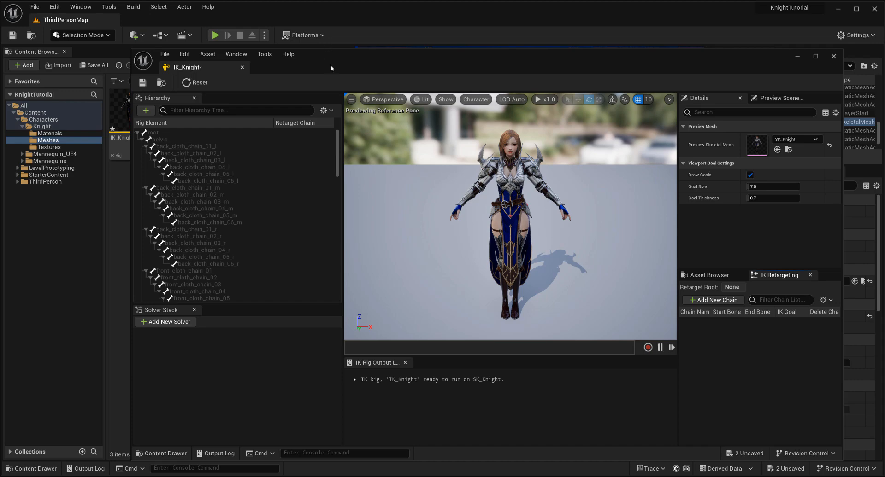
Step: Open the IK_Mannequin rig from the Mannequins Rigs folder alongside IK_Knight and widen its retarget chain list
{"action": "left_click_drag", "start_coordinate": [328, 64], "coordinate": [306, 282]}
{"action": "left_click", "coordinate": [68, 160]}
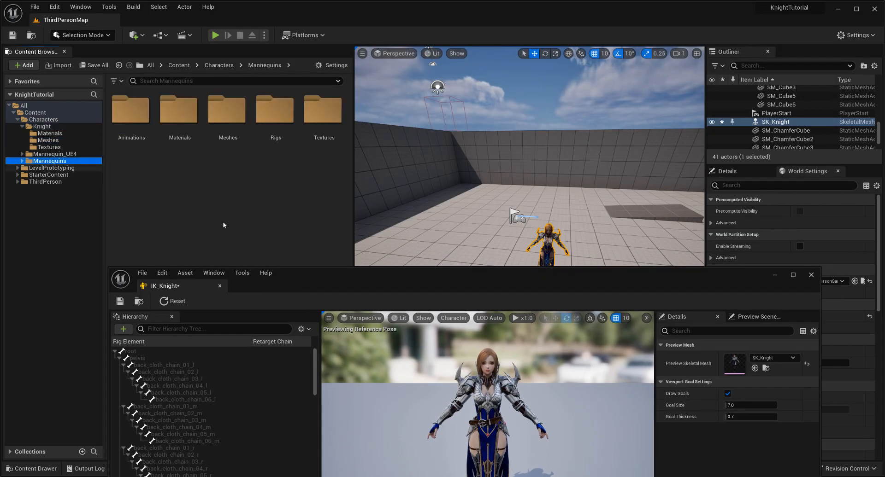
{"action": "double_click", "coordinate": [276, 125]}
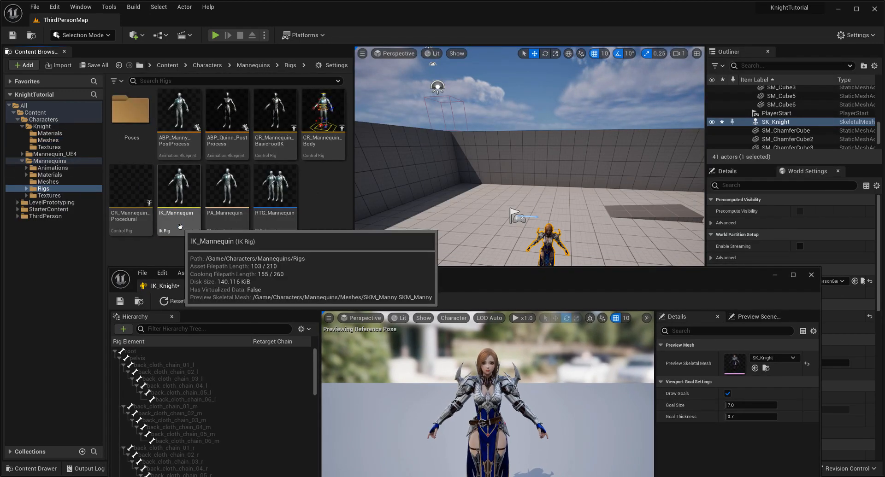
{"action": "double_click", "coordinate": [178, 193]}
{"action": "left_click_drag", "start_coordinate": [659, 289], "coordinate": [682, 21]}
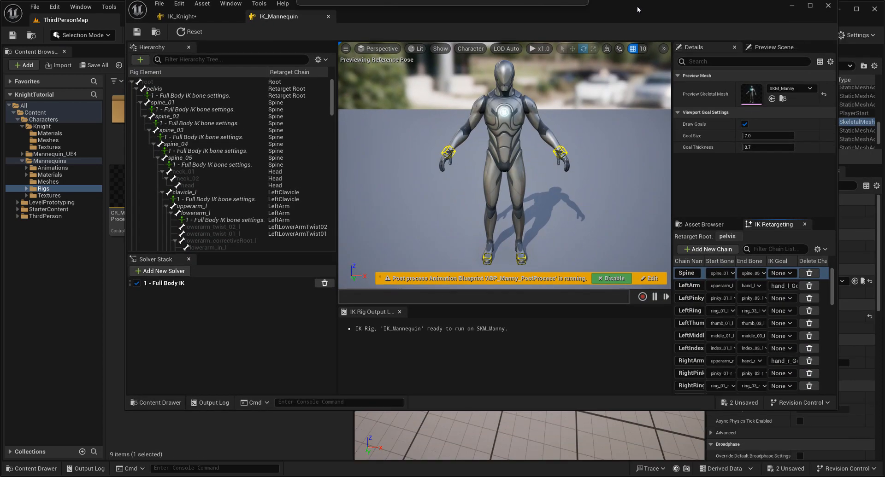
{"action": "left_click_drag", "start_coordinate": [676, 261], "coordinate": [576, 260]}
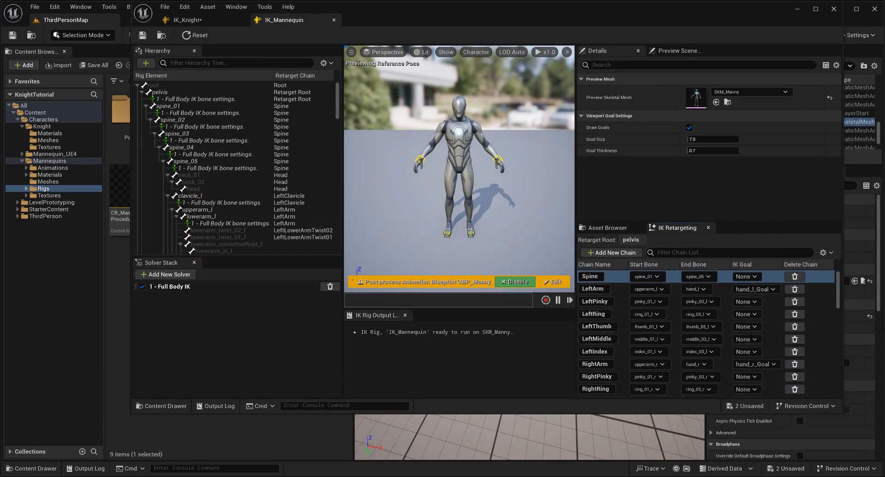
Step: Examine the retarget chains of IK_Mannequin, from Spine through Head, as a reference for the knight rig
{"action": "left_click", "coordinate": [595, 279]}
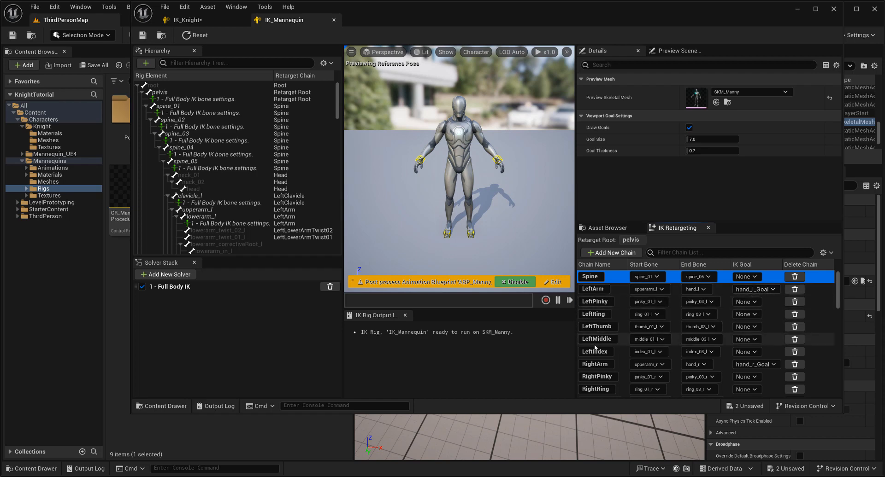
{"action": "scroll", "coordinate": [603, 347], "scroll_direction": "down", "scroll_amount": 5}
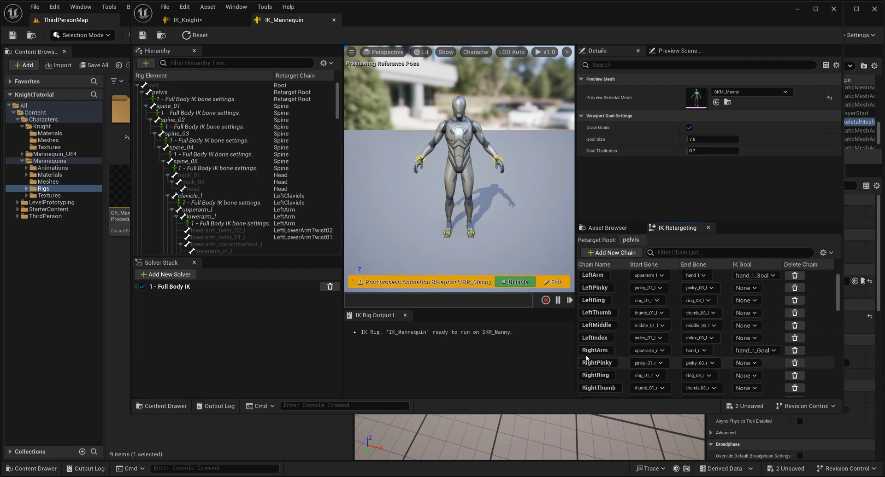
{"action": "scroll", "coordinate": [759, 357], "scroll_direction": "down", "scroll_amount": 5}
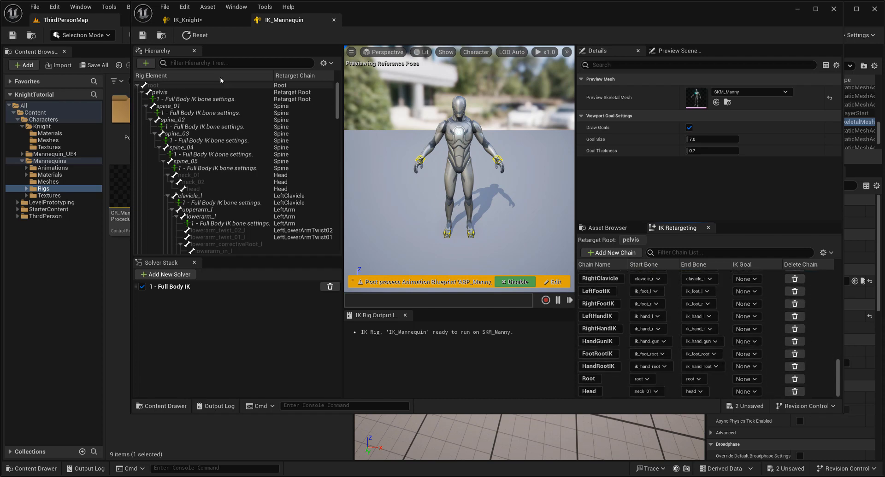
{"action": "left_click", "coordinate": [184, 20]}
{"action": "left_click", "coordinate": [283, 20]}
{"action": "scroll", "coordinate": [658, 375], "scroll_direction": "up", "scroll_amount": 10}
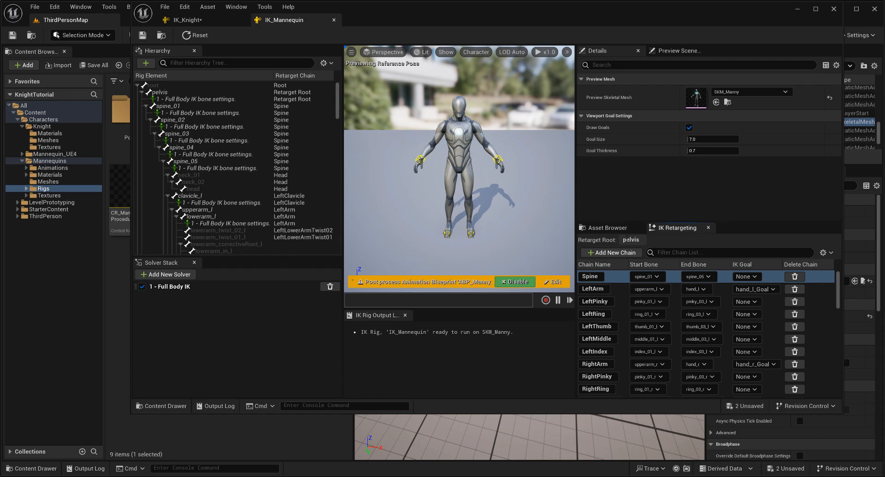
Step: Return to the IK_Knight rig and set its pelvis bone as the retarget root
{"action": "left_click", "coordinate": [184, 20]}
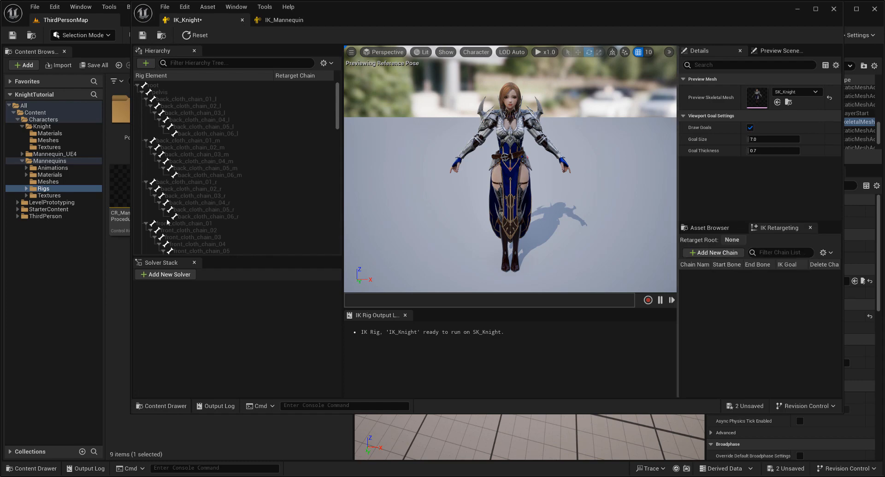
{"action": "left_click", "coordinate": [178, 92]}
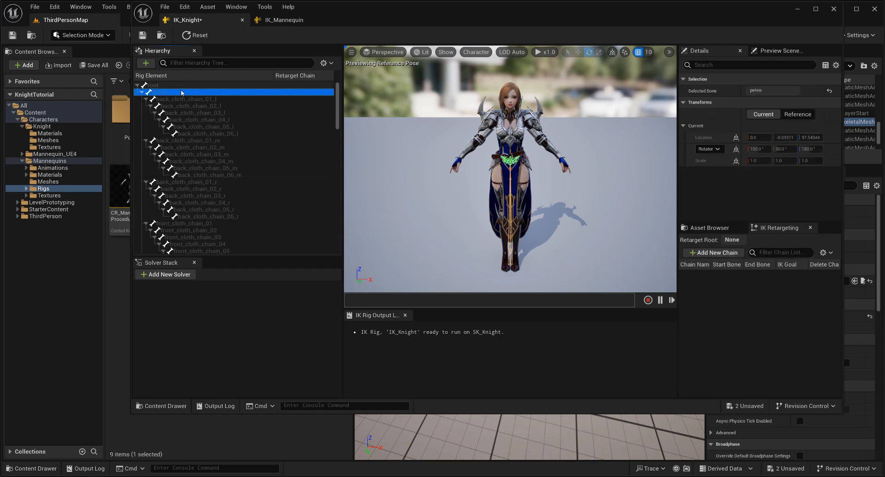
{"action": "right_click", "coordinate": [179, 94]}
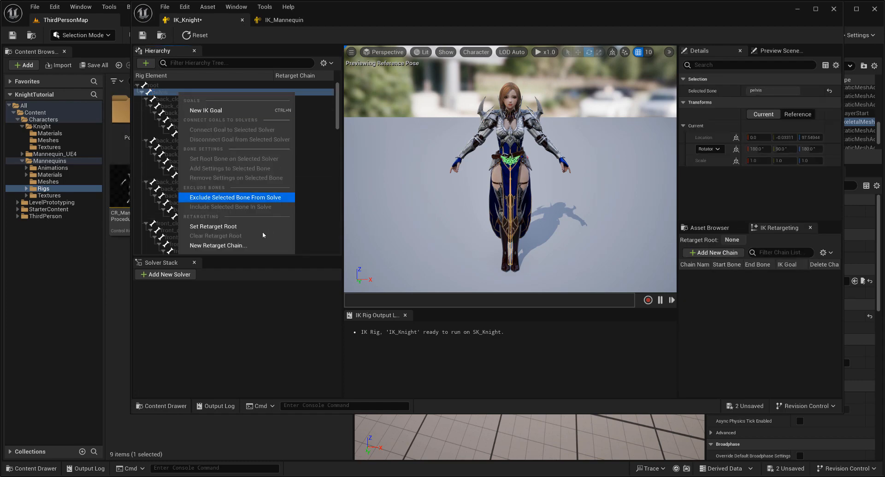
{"action": "left_click", "coordinate": [224, 227]}
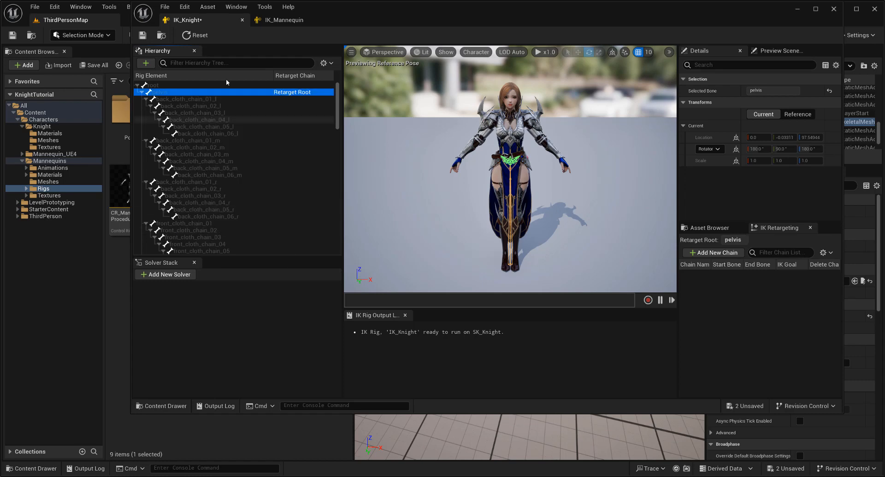
Step: Collapse the three back cloth chains and the front cloth chain under the pelvis in the knight's bone hierarchy
{"action": "left_click", "coordinate": [244, 100]}
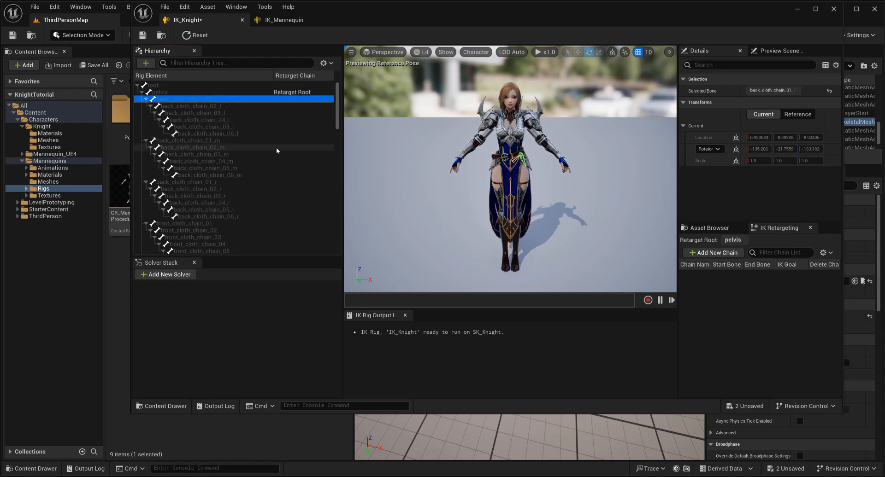
{"action": "left_click", "coordinate": [145, 99]}
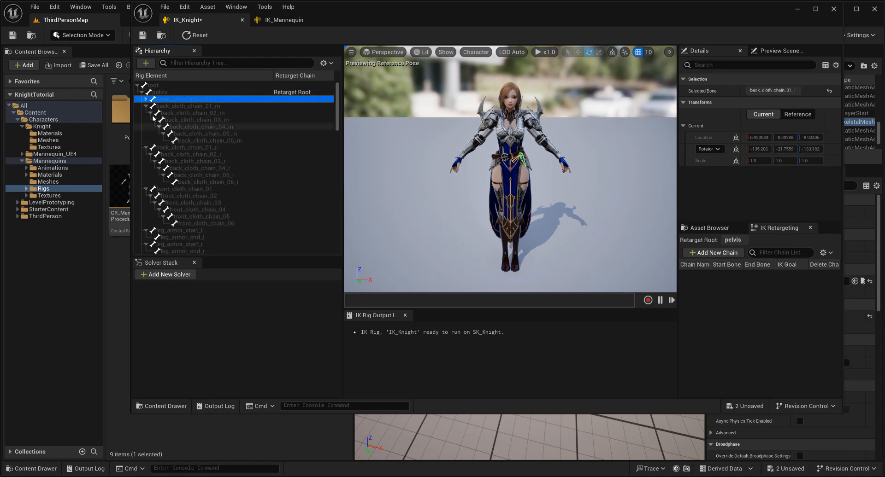
{"action": "left_click", "coordinate": [184, 106]}
{"action": "left_click", "coordinate": [146, 106]}
{"action": "left_click", "coordinate": [145, 113]}
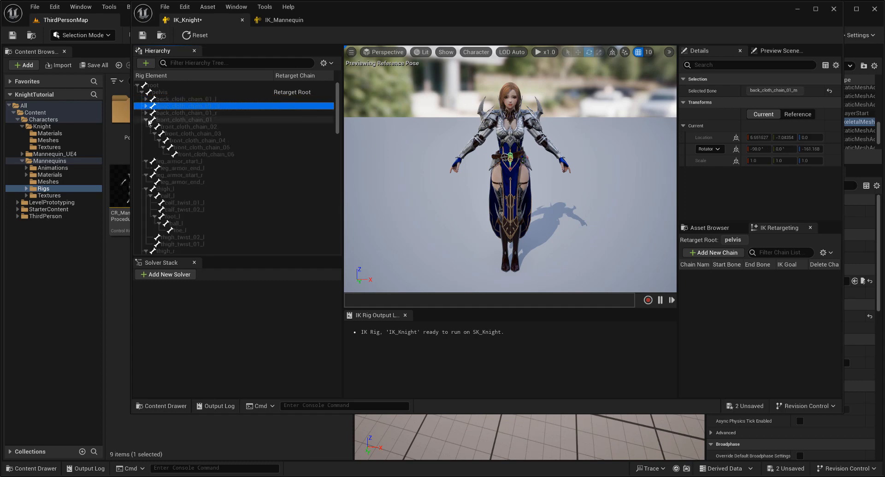
{"action": "left_click", "coordinate": [146, 120]}
Step: Add a retarget chain named Spine covering spine_01 to spine_03, without an IK goal
{"action": "scroll", "coordinate": [241, 186], "scroll_direction": "down", "scroll_amount": 5}
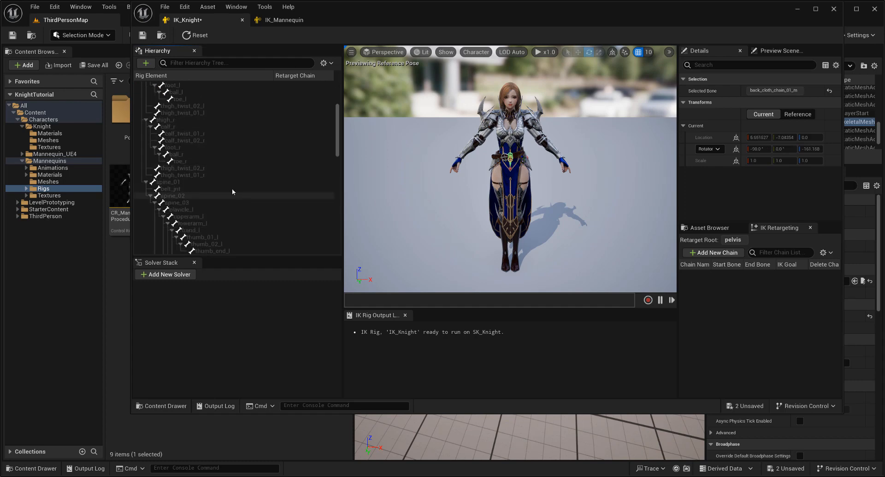
{"action": "left_click", "coordinate": [207, 182]}
{"action": "left_click", "coordinate": [203, 196], "text": "ctrl"}
{"action": "left_click", "coordinate": [200, 203], "text": "ctrl"}
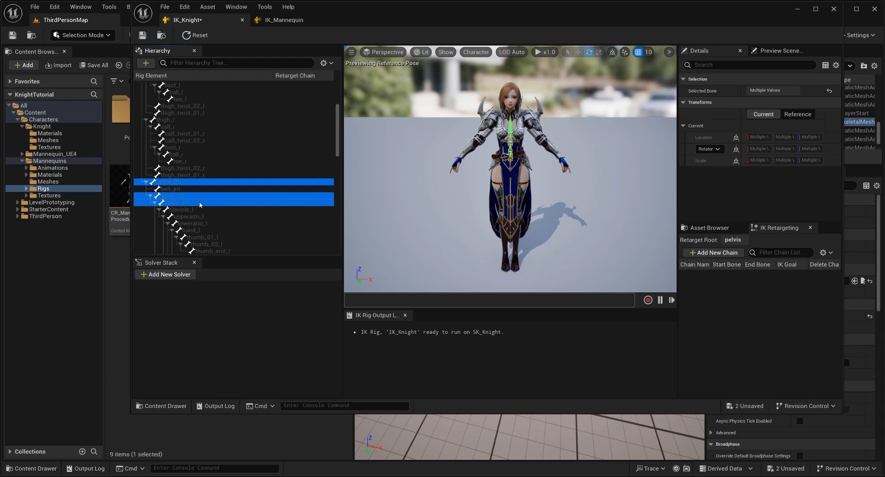
{"action": "right_click", "coordinate": [199, 204]}
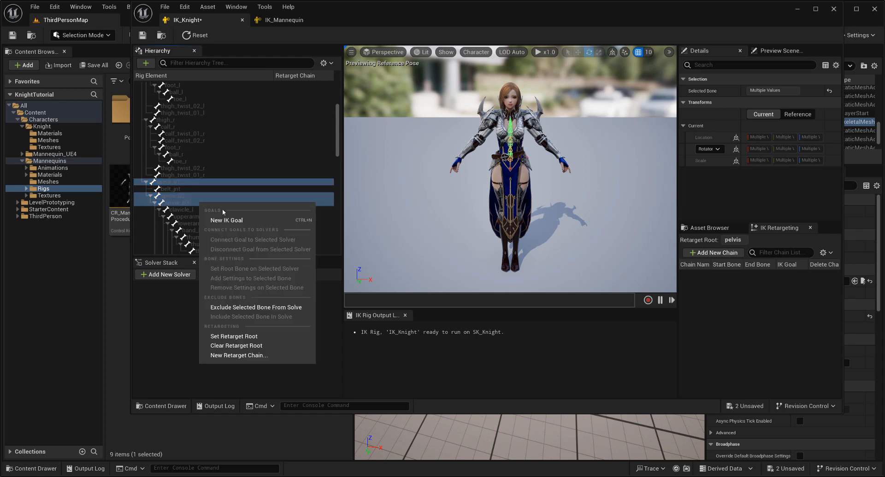
{"action": "left_click", "coordinate": [254, 356]}
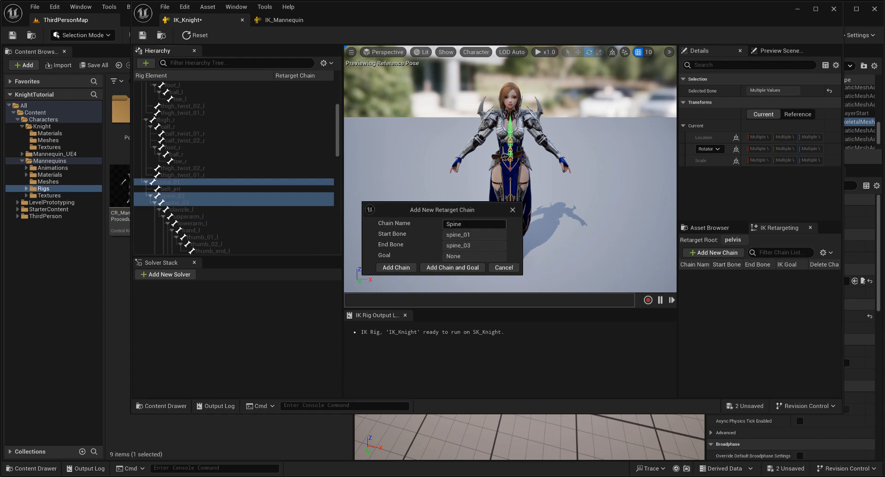
{"action": "left_click", "coordinate": [396, 268]}
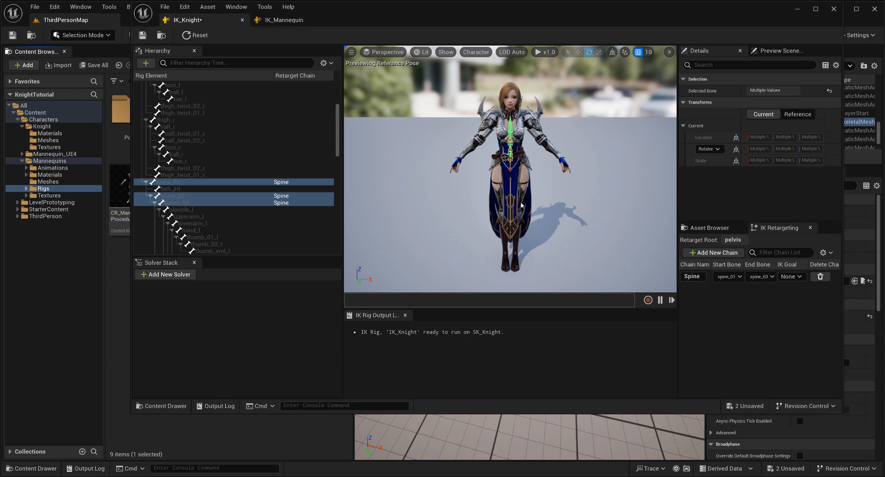
Step: Check the clavicle chains in IK_Mannequin and add a matching LeftClavicle chain on the clavicle_l bone of IK_Knight, without a goal
{"action": "scroll", "coordinate": [217, 166], "scroll_direction": "up", "scroll_amount": 2}
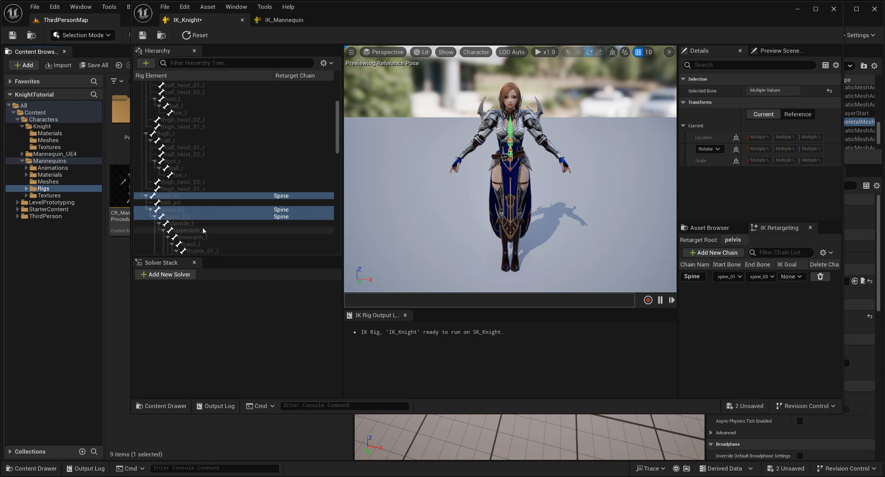
{"action": "left_click", "coordinate": [179, 223]}
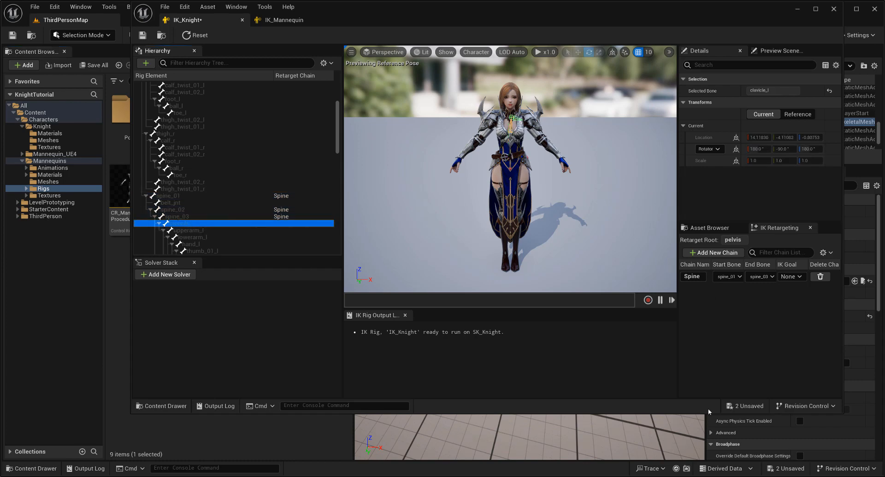
{"action": "left_click", "coordinate": [283, 20]}
{"action": "scroll", "coordinate": [705, 346], "scroll_direction": "down", "scroll_amount": 3}
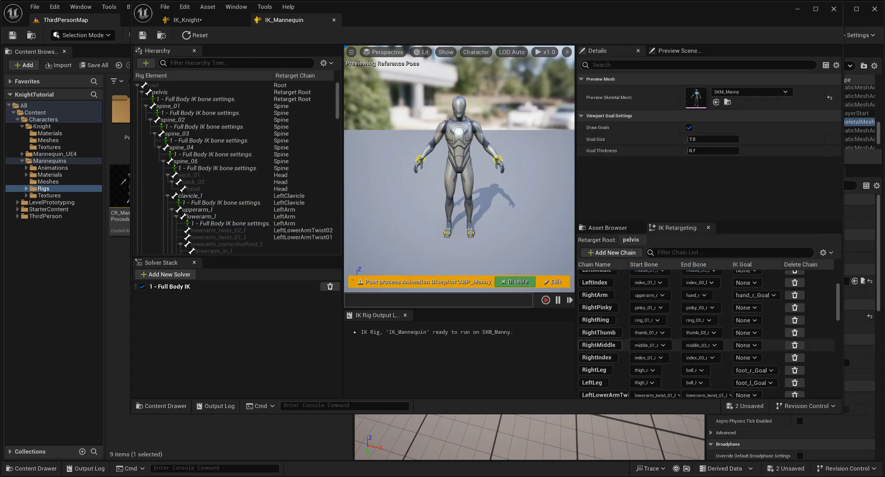
{"action": "scroll", "coordinate": [706, 334], "scroll_direction": "down", "scroll_amount": 6}
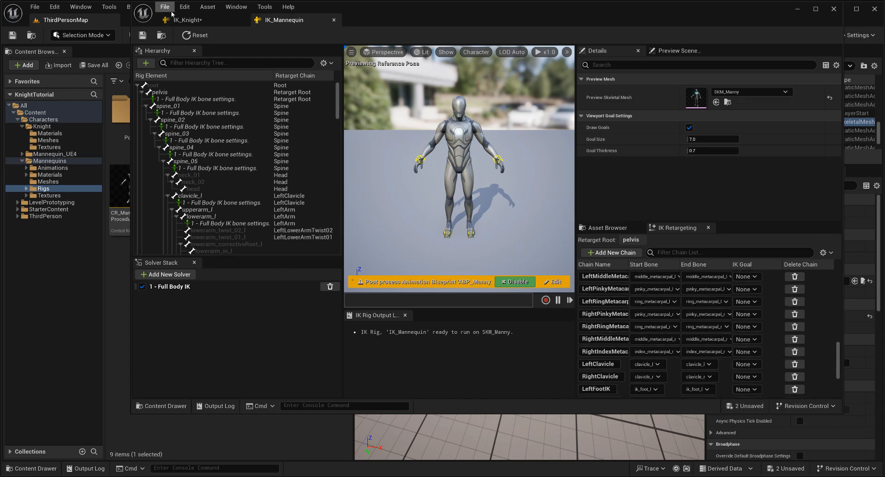
{"action": "left_click", "coordinate": [184, 20]}
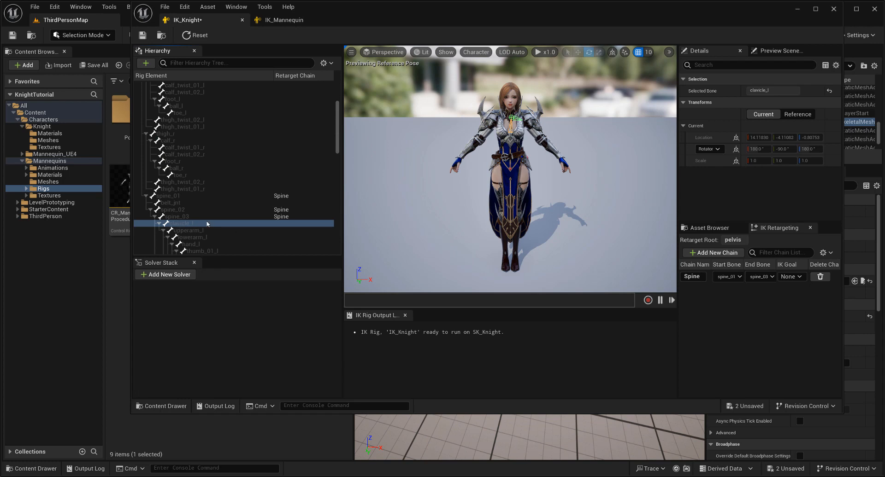
{"action": "right_click", "coordinate": [179, 224]}
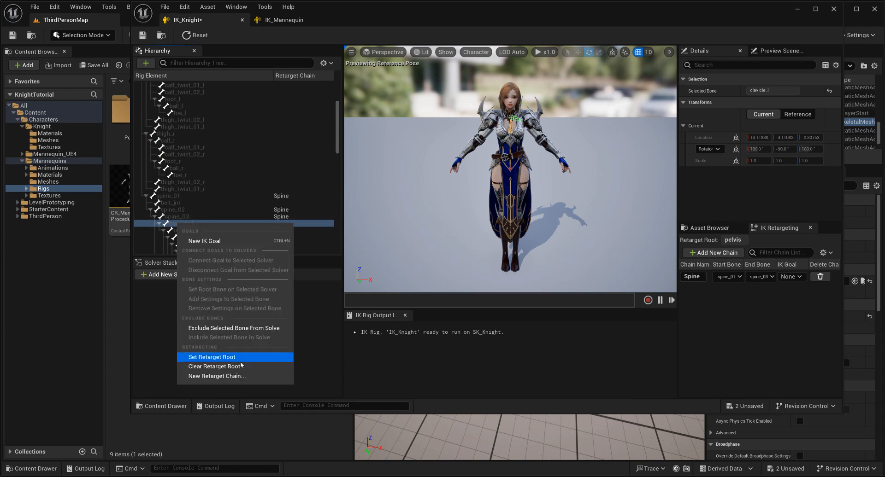
{"action": "left_click", "coordinate": [217, 376]}
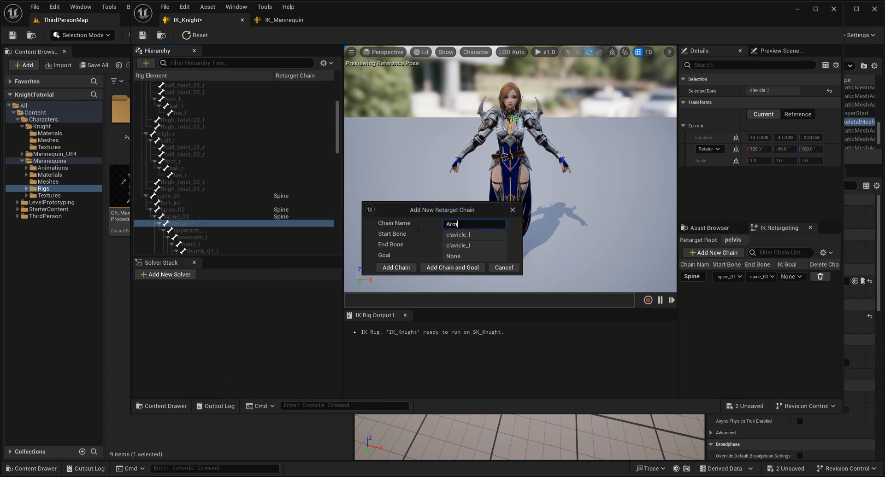
{"action": "type", "text": "LeftCl"}
{"action": "key", "text": "BackSpace"}
{"action": "key", "text": "BackSpace"}
{"action": "key", "text": "BackSpace"}
{"action": "type", "text": "vicle"}
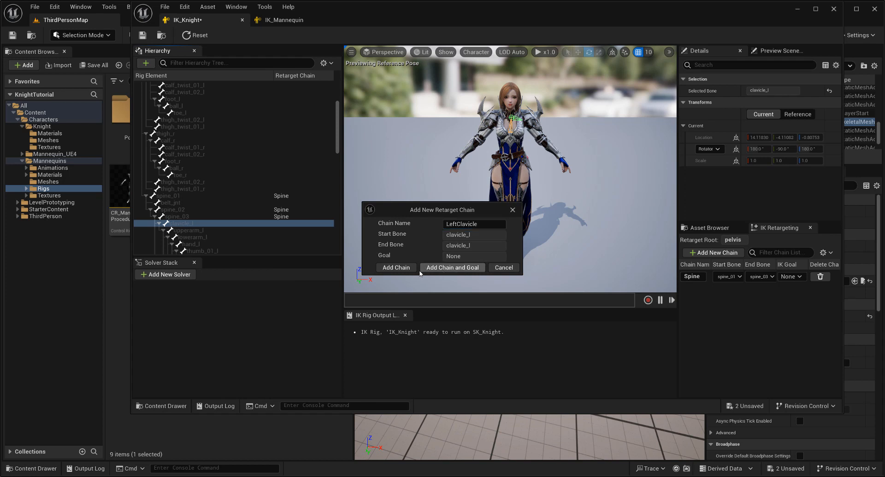
{"action": "left_click", "coordinate": [389, 268]}
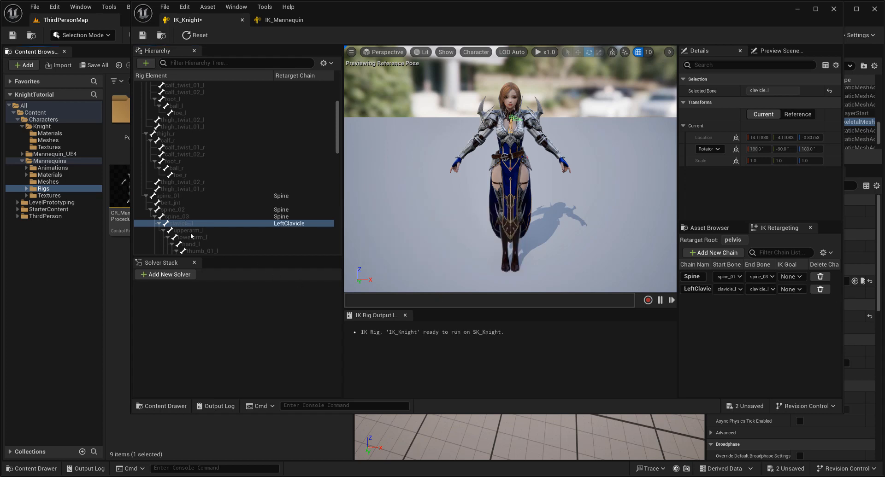
Step: Add a LeftArm retarget chain from upperarm_l to hand_l, without an IK goal
{"action": "scroll", "coordinate": [191, 236], "scroll_direction": "down", "scroll_amount": 3}
{"action": "left_click", "coordinate": [209, 175]}
{"action": "left_click", "coordinate": [205, 183], "text": "ctrl"}
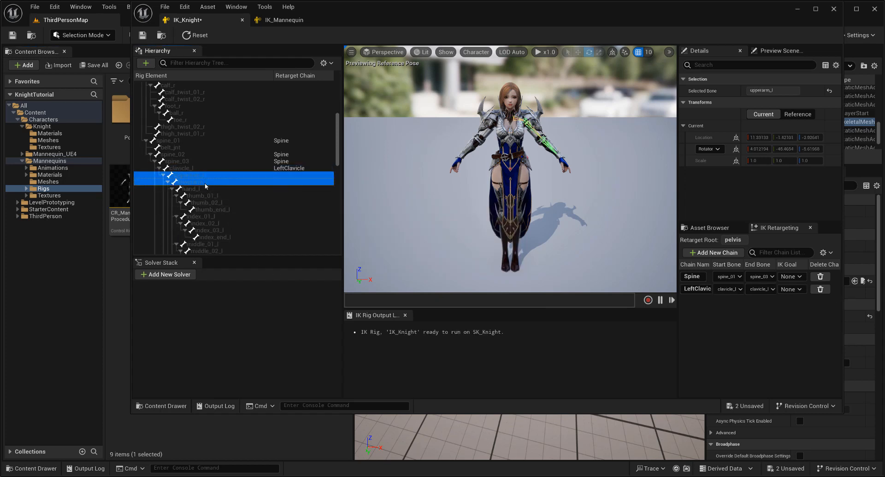
{"action": "left_click", "coordinate": [213, 189], "text": "ctrl"}
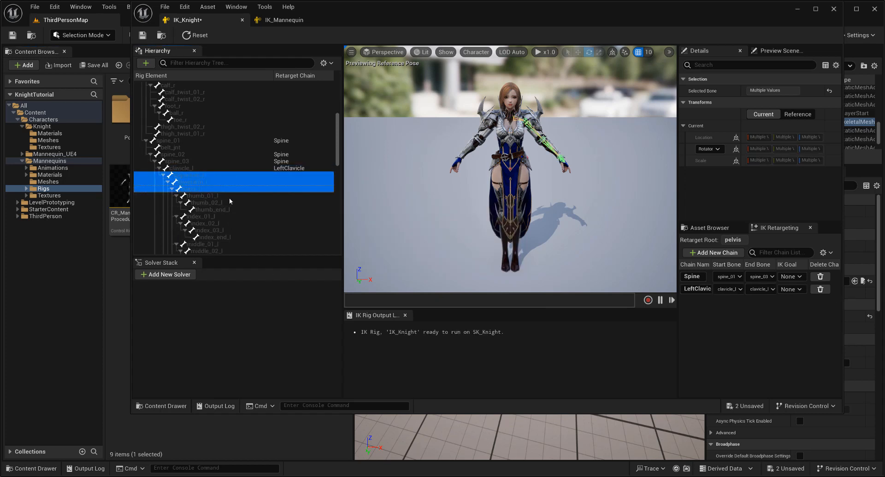
{"action": "right_click", "coordinate": [206, 175]}
{"action": "left_click", "coordinate": [244, 329]}
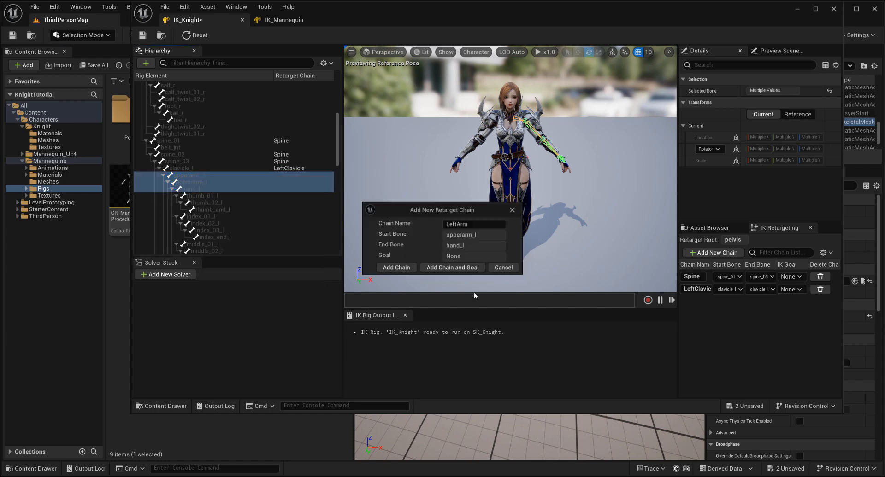
{"action": "left_click", "coordinate": [396, 268]}
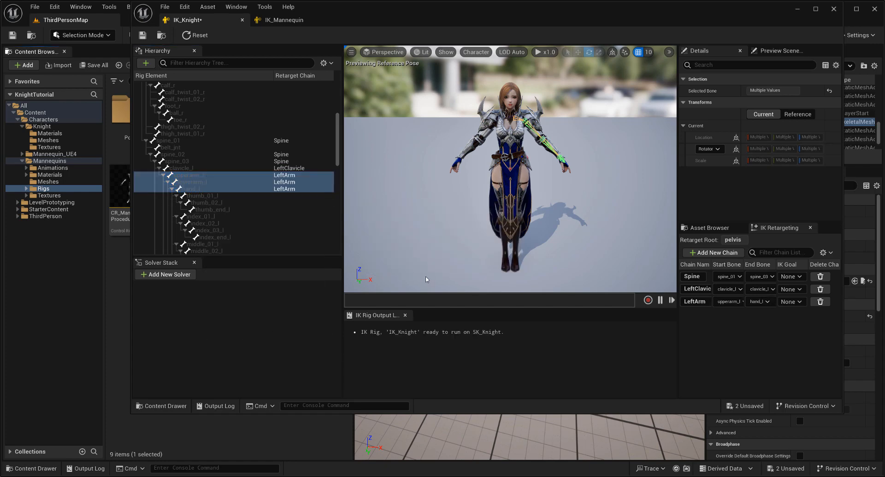
Step: Add a LeftThumb retarget chain from thumb_01_l to thumb_end_l, without an IK goal
{"action": "scroll", "coordinate": [221, 169], "scroll_direction": "down", "scroll_amount": 2}
{"action": "left_click", "coordinate": [221, 169]}
{"action": "left_click", "coordinate": [225, 181], "text": "shift"}
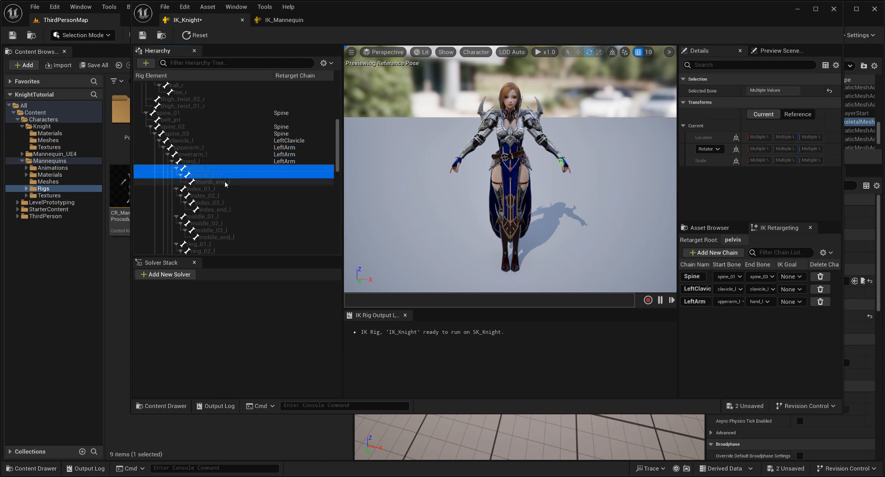
{"action": "right_click", "coordinate": [224, 181]}
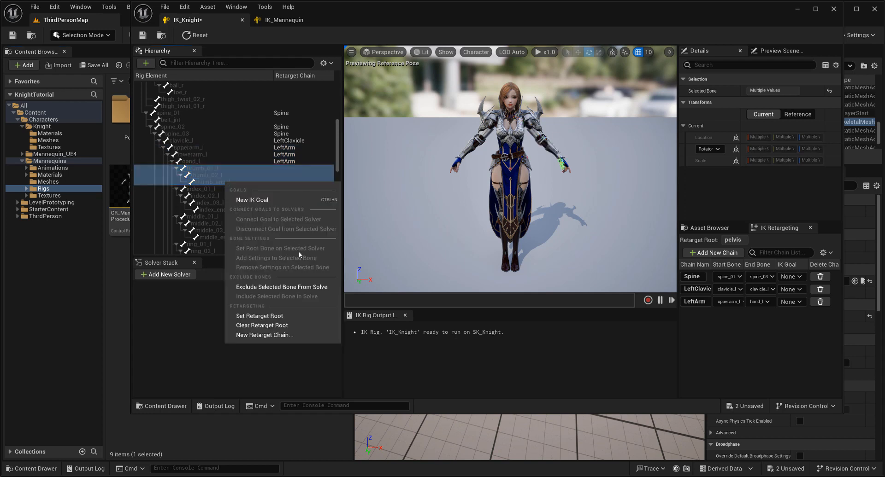
{"action": "left_click", "coordinate": [277, 335]}
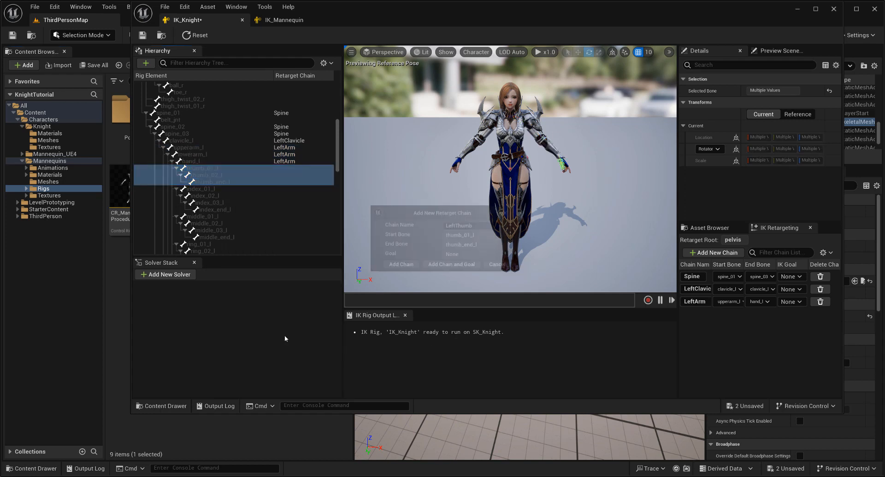
{"action": "left_click", "coordinate": [396, 270]}
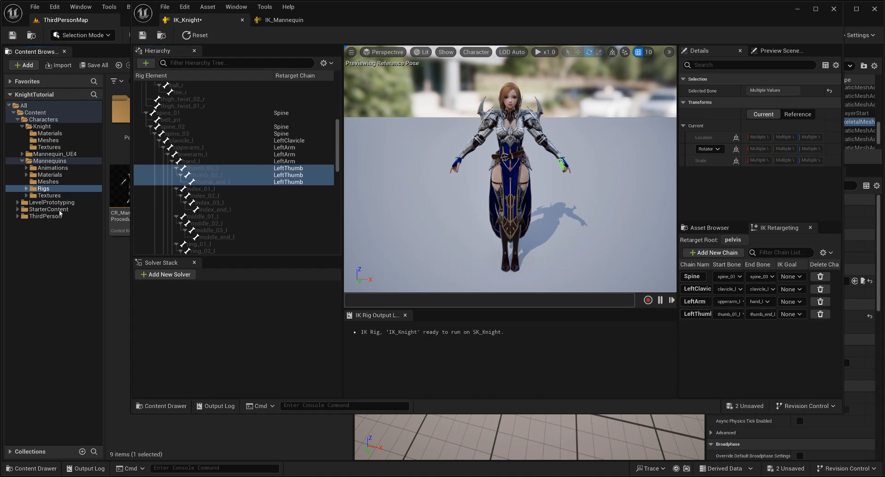
Step: Add a LeftIndex retarget chain from index_01_l to index_03_l, leaving out the end bone and any IK goal
{"action": "scroll", "coordinate": [234, 187], "scroll_direction": "down", "scroll_amount": 2}
{"action": "left_click", "coordinate": [228, 162]}
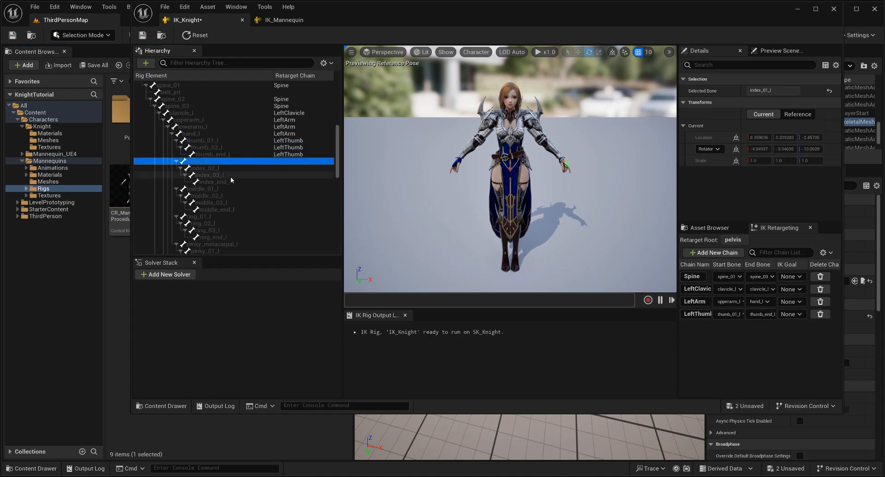
{"action": "left_click", "coordinate": [230, 177], "text": "shift"}
{"action": "right_click", "coordinate": [231, 177]}
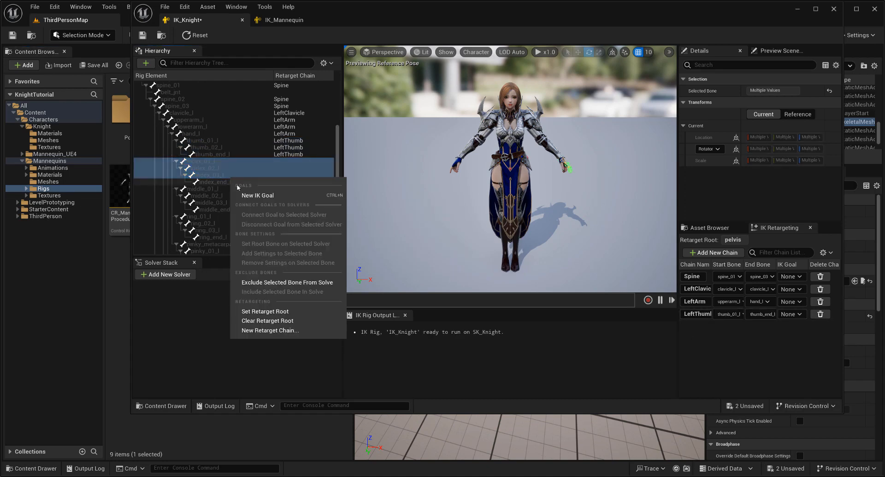
{"action": "left_click", "coordinate": [271, 331]}
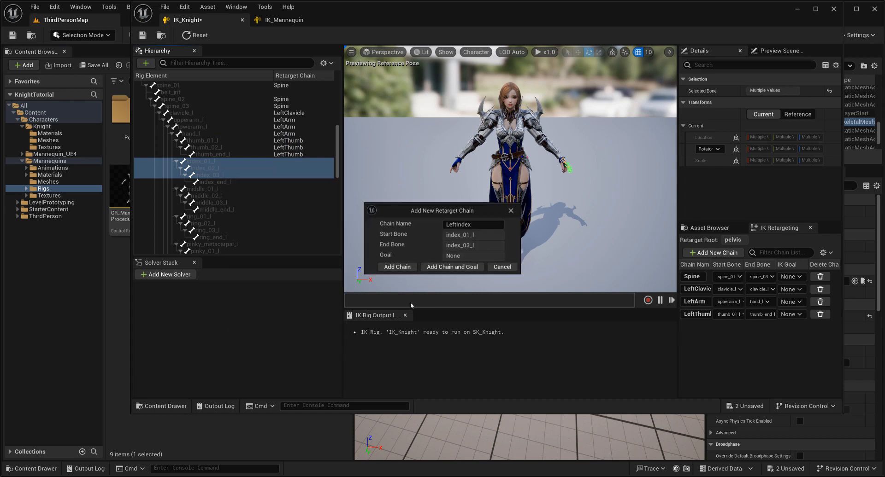
{"action": "left_click", "coordinate": [395, 268]}
Step: Add a LeftMiddle retarget chain from middle_01_l to middle_03_l, leaving out the end bone and any IK goal
{"action": "scroll", "coordinate": [247, 199], "scroll_direction": "down", "scroll_amount": 2}
{"action": "left_click", "coordinate": [217, 163]}
{"action": "left_click", "coordinate": [215, 177], "text": "shift"}
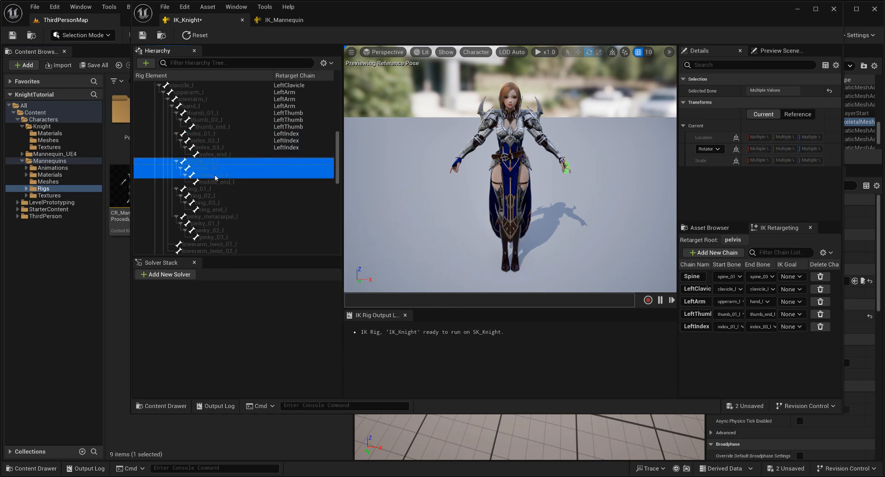
{"action": "right_click", "coordinate": [215, 178]}
{"action": "left_click", "coordinate": [249, 329]}
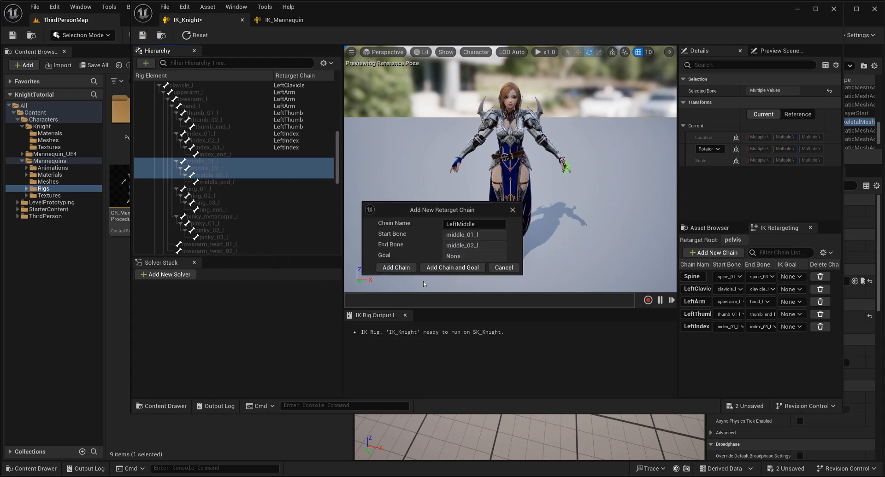
{"action": "left_click", "coordinate": [395, 268]}
Step: Add a LeftRing retarget chain from ring_01_l to ring_03_l, leaving out the end bone and any IK goal
{"action": "left_click", "coordinate": [210, 190]}
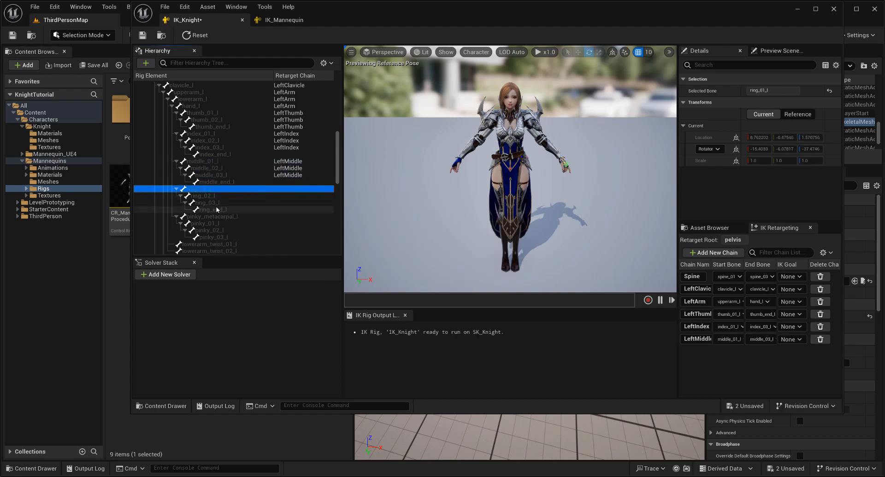
{"action": "left_click", "coordinate": [215, 203], "text": "shift"}
{"action": "right_click", "coordinate": [214, 205]}
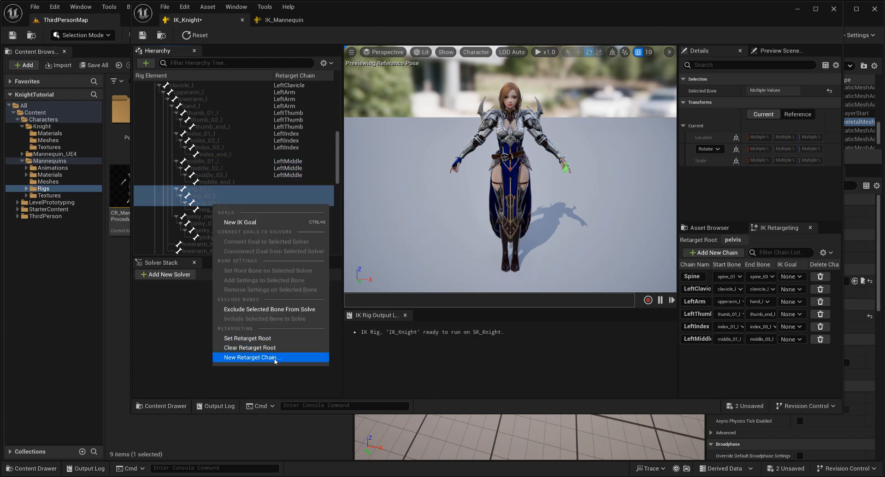
{"action": "left_click", "coordinate": [260, 358]}
{"action": "left_click", "coordinate": [399, 272]}
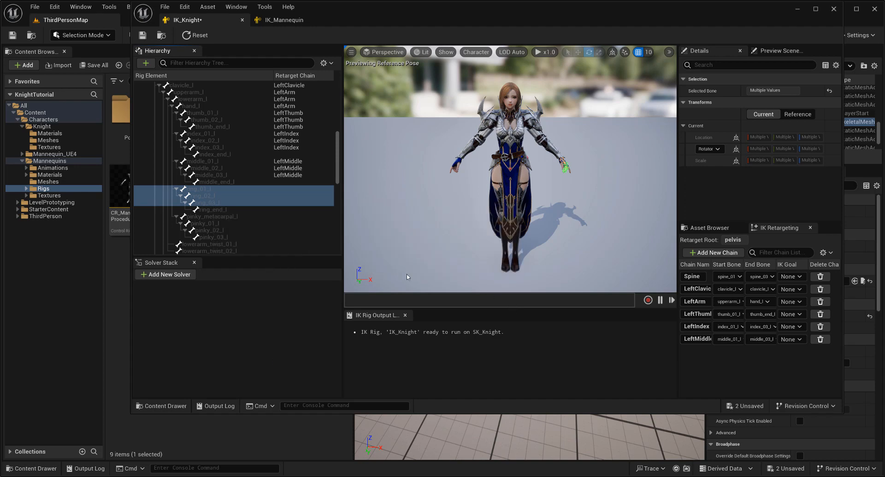
Step: Add a LeftPinky retarget chain from pinky_metacarpal_l to pinky_03_l, without an IK goal
{"action": "scroll", "coordinate": [205, 184], "scroll_direction": "down", "scroll_amount": 3}
{"action": "left_click", "coordinate": [204, 182]}
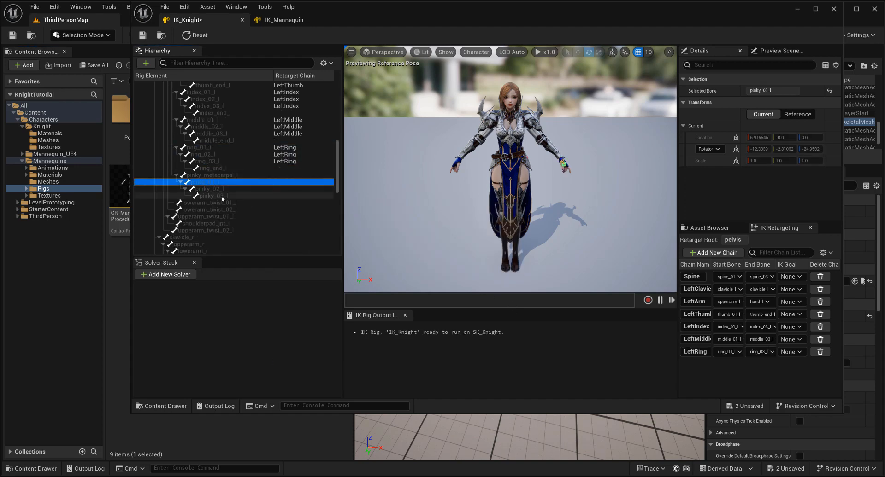
{"action": "left_click", "coordinate": [217, 175]}
{"action": "scroll", "coordinate": [236, 212], "scroll_direction": "up", "scroll_amount": 1}
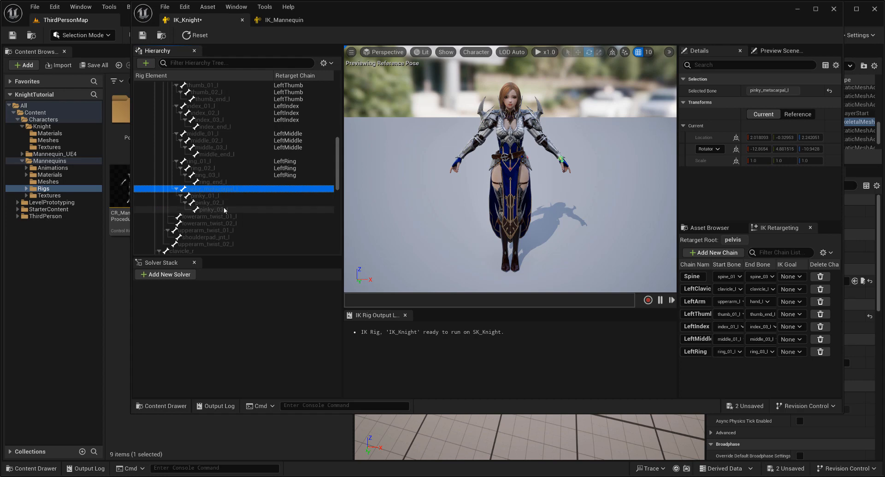
{"action": "left_click", "coordinate": [223, 210], "text": "shift"}
{"action": "right_click", "coordinate": [227, 211]}
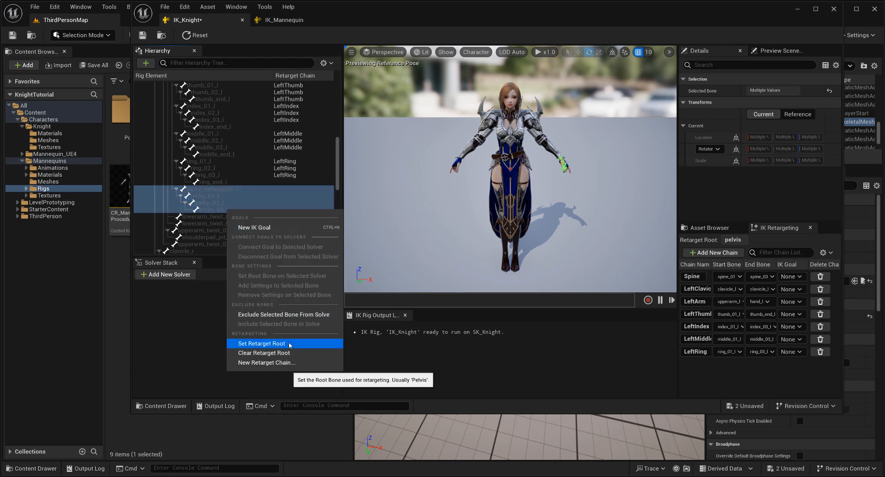
{"action": "left_click", "coordinate": [281, 363]}
{"action": "left_click", "coordinate": [396, 268]}
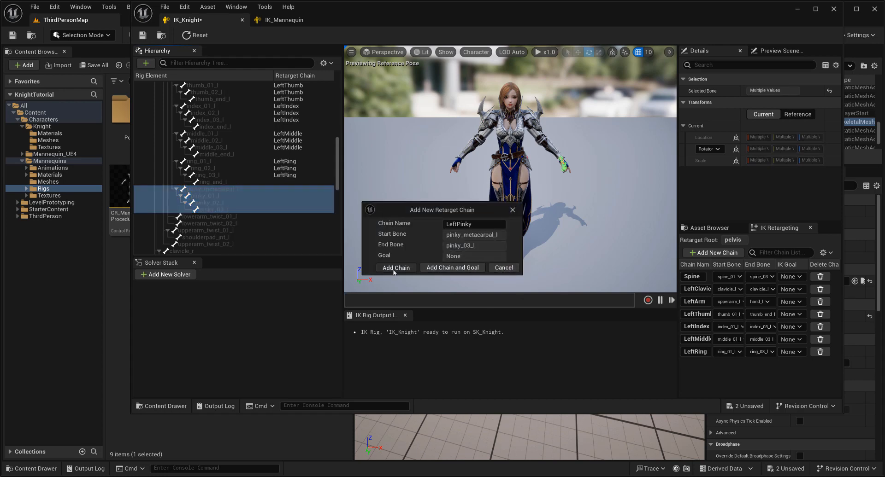
Step: Check the twist chain names in IK_Mannequin and add a LeftLowerArmTwist_01 retarget chain on the knight's lowerarm_twist_01_l bone, without an IK goal
{"action": "scroll", "coordinate": [258, 198], "scroll_direction": "down", "scroll_amount": 3}
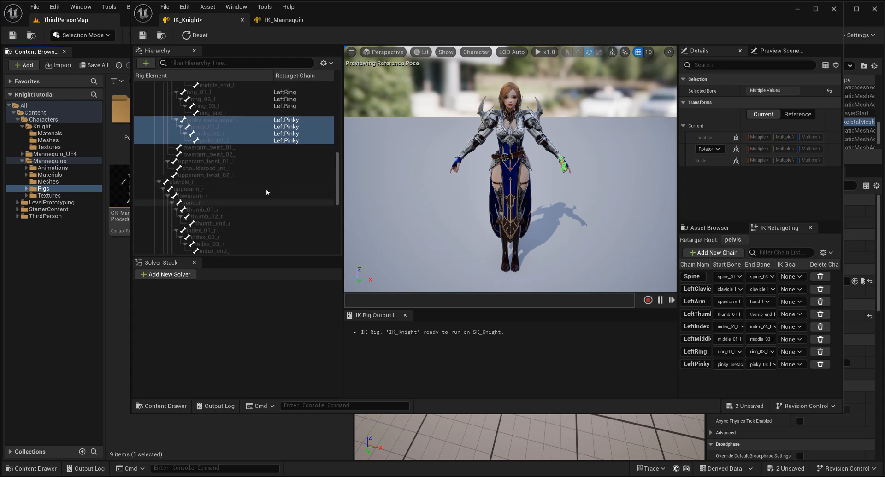
{"action": "left_click", "coordinate": [263, 147]}
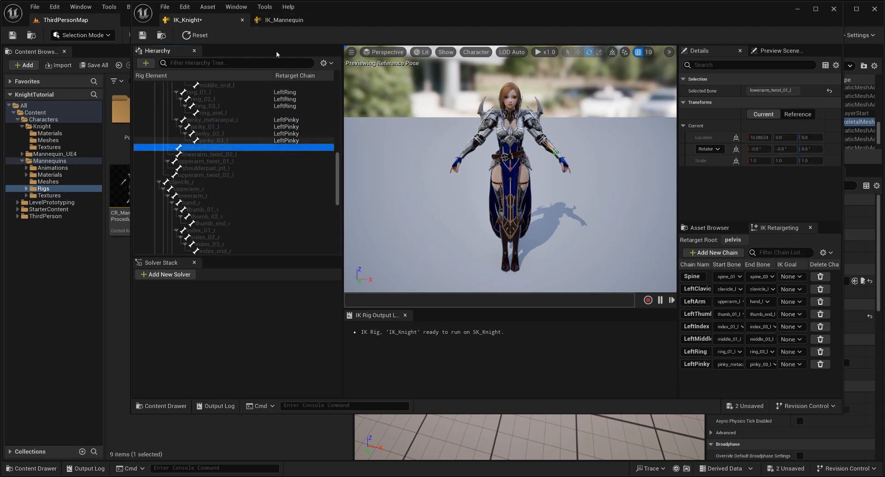
{"action": "left_click", "coordinate": [283, 20]}
{"action": "scroll", "coordinate": [608, 363], "scroll_direction": "down", "scroll_amount": 5}
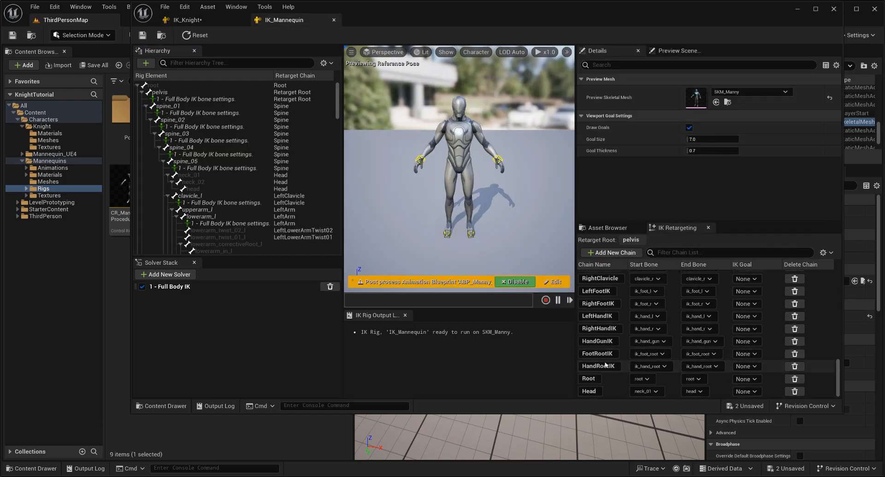
{"action": "scroll", "coordinate": [628, 265], "scroll_direction": "up", "scroll_amount": 10}
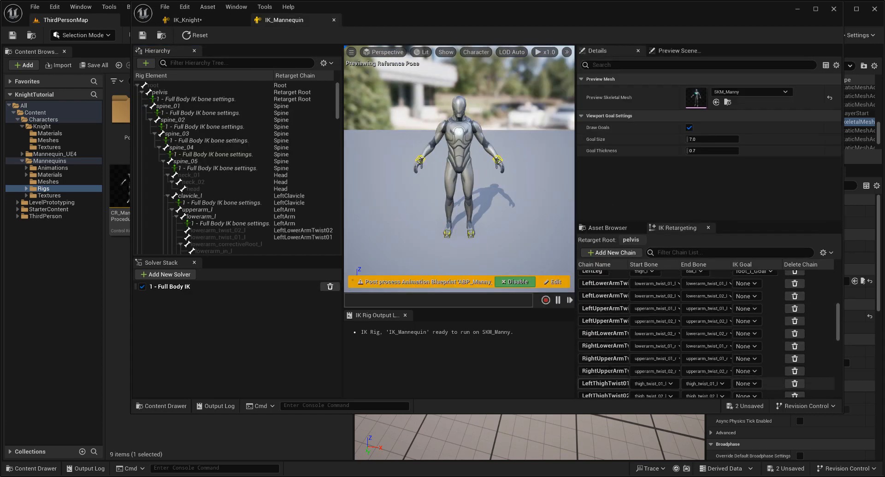
{"action": "left_click_drag", "start_coordinate": [629, 268], "coordinate": [692, 268]}
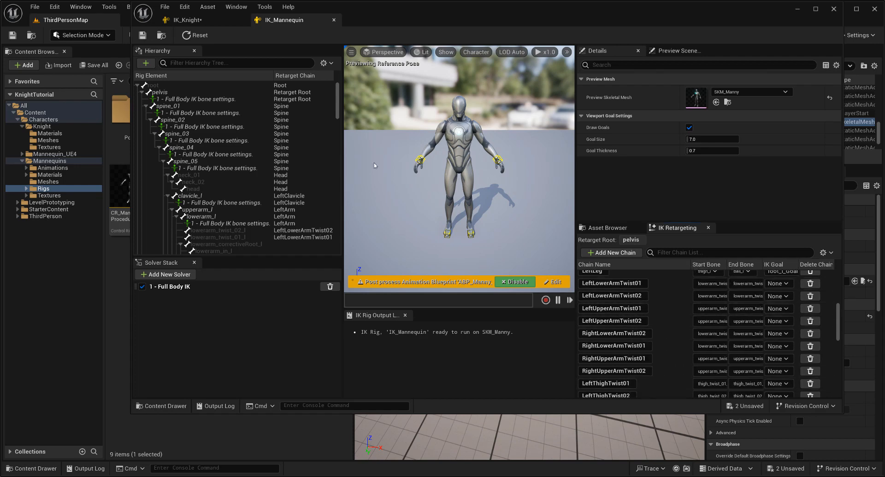
{"action": "left_click", "coordinate": [183, 20]}
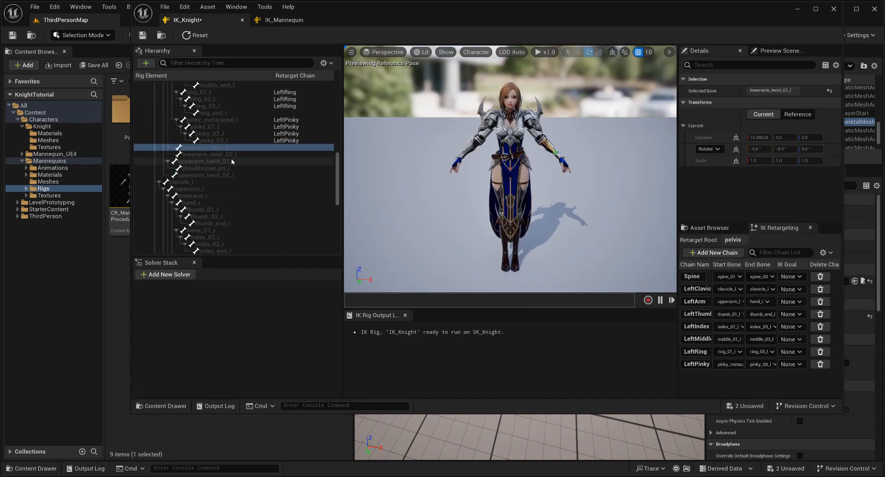
{"action": "right_click", "coordinate": [243, 150]}
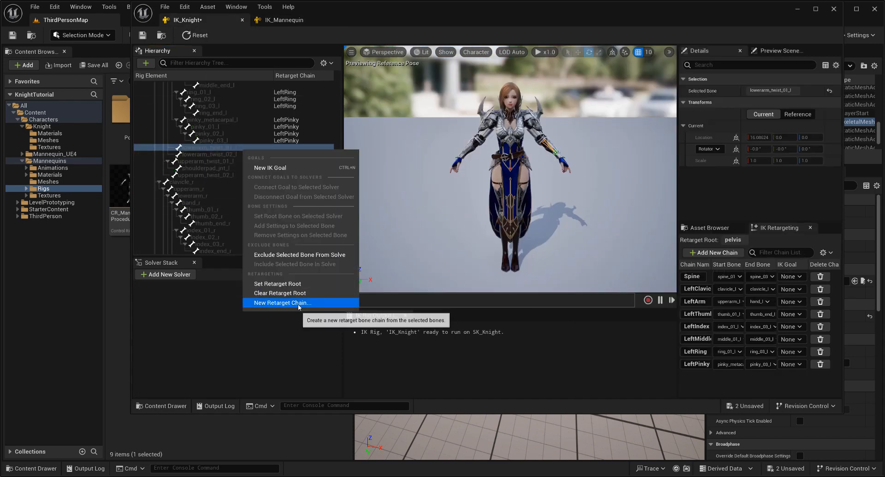
{"action": "left_click", "coordinate": [282, 303]}
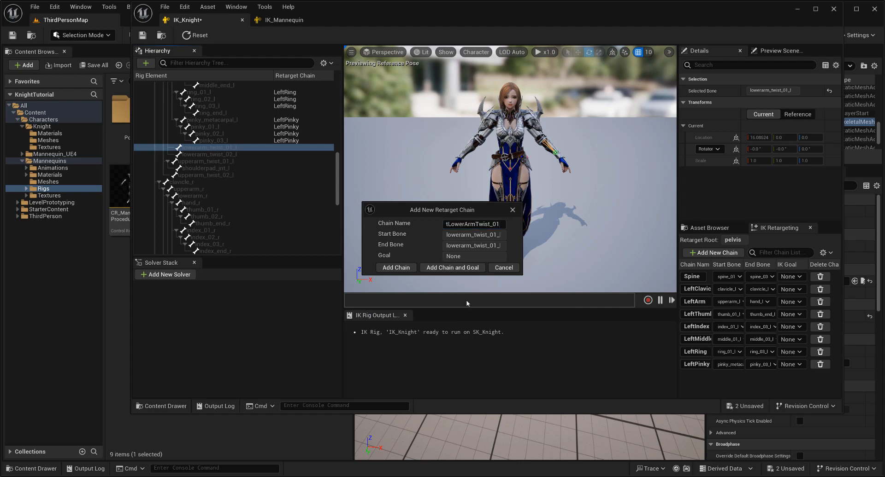
{"action": "left_click", "coordinate": [395, 268]}
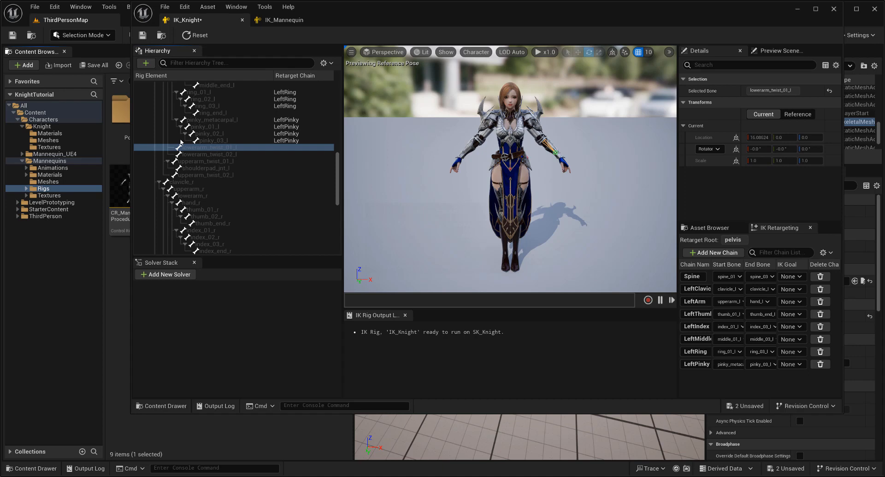
Step: Add a LeftLowerArmTwist_02 retarget chain on the lowerarm_twist_02_l bone, without an IK goal
{"action": "left_click", "coordinate": [218, 154]}
{"action": "right_click", "coordinate": [217, 153]}
{"action": "left_click", "coordinate": [282, 303]}
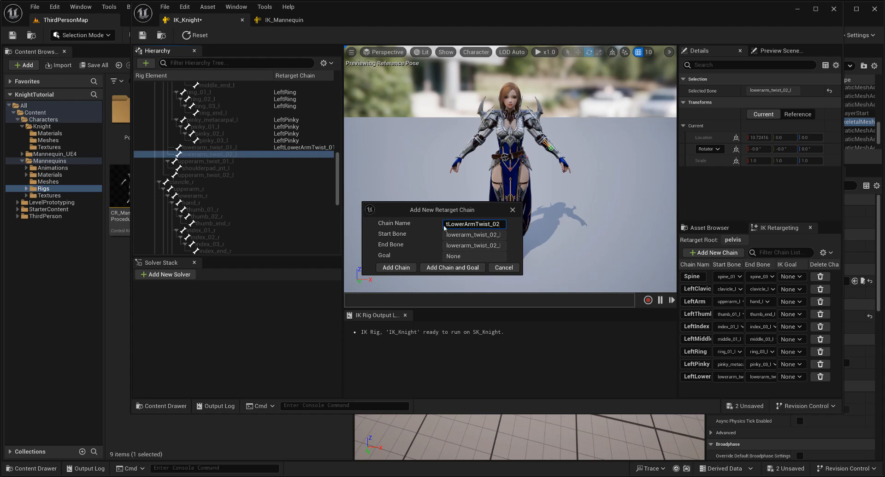
{"action": "left_click", "coordinate": [396, 267]}
Step: Add a LeftUpperArmTwist_01 retarget chain on the upperarm_twist_01_l bone, without an IK goal
{"action": "left_click", "coordinate": [224, 161]}
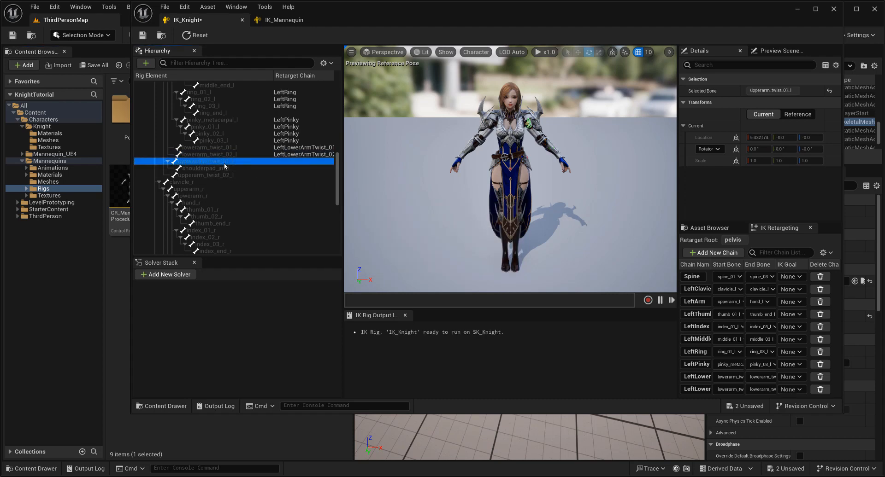
{"action": "right_click", "coordinate": [224, 165]}
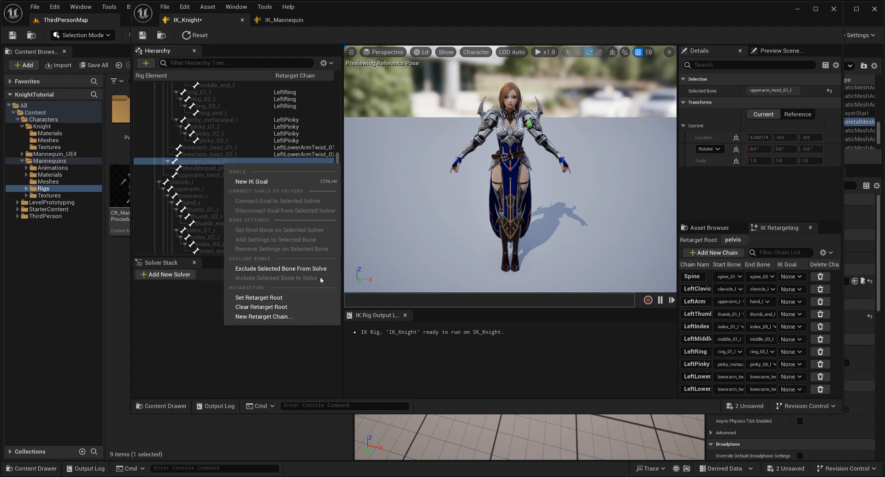
{"action": "left_click", "coordinate": [282, 317]}
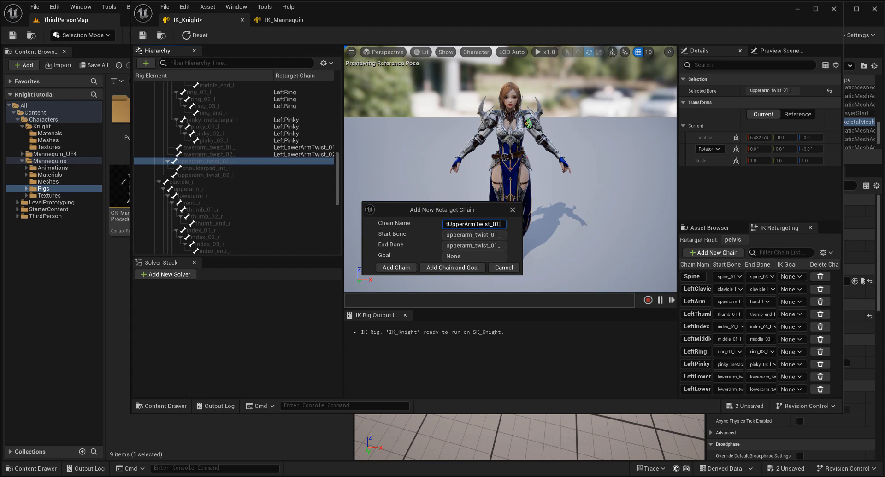
{"action": "left_click", "coordinate": [396, 267]}
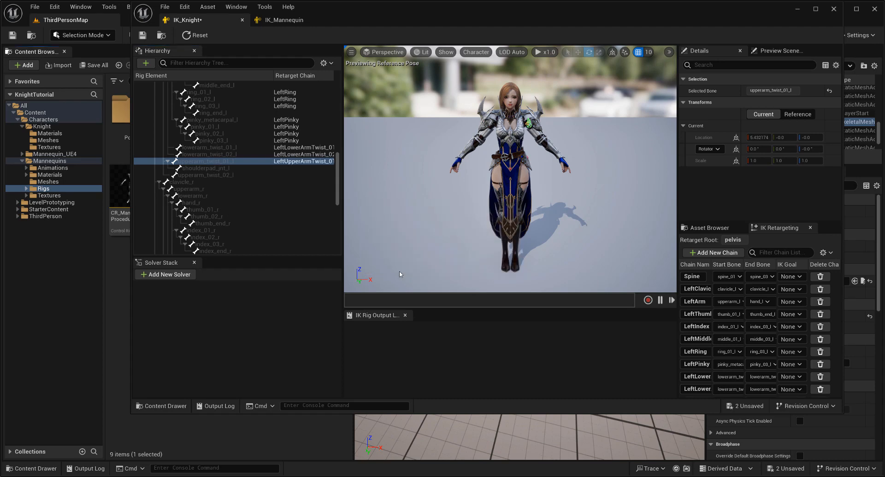
Step: Add a LeftUpperArmTwist_02 retarget chain on the upperarm_twist_02_l bone, skipping the shoulder pad joint and any IK goal
{"action": "left_click", "coordinate": [259, 175]}
{"action": "right_click", "coordinate": [259, 174]}
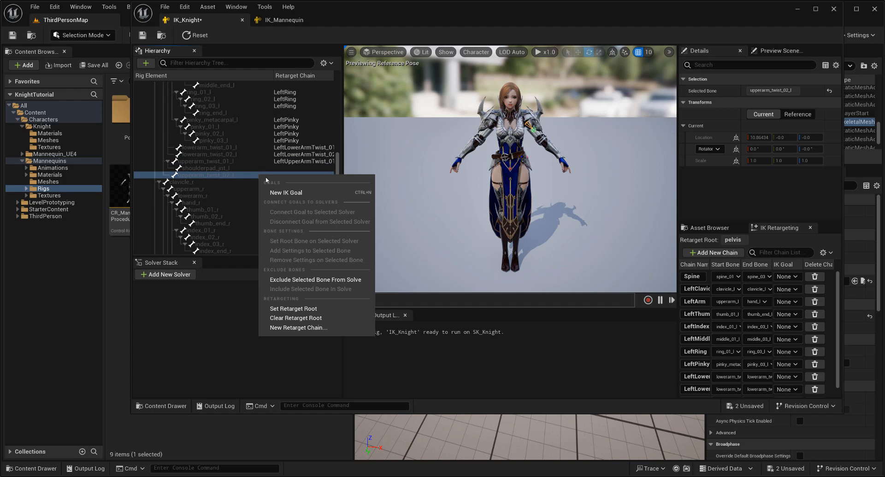
{"action": "left_click", "coordinate": [328, 331]}
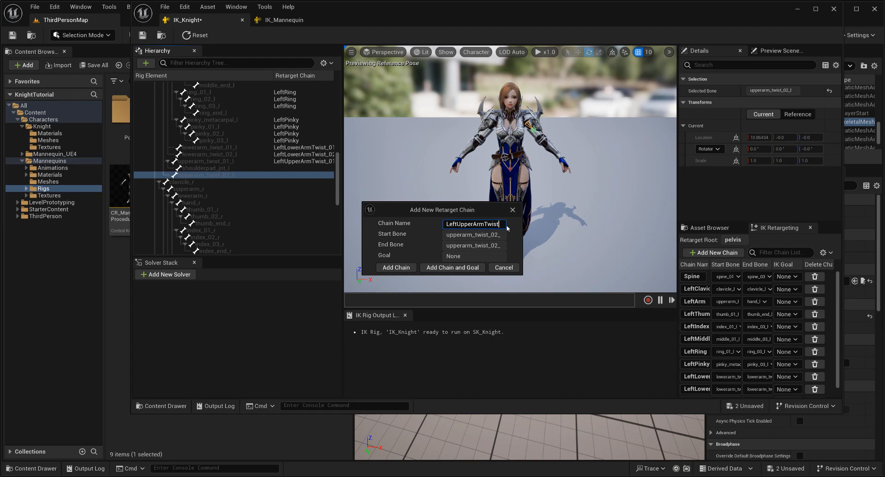
{"action": "left_click", "coordinate": [386, 267]}
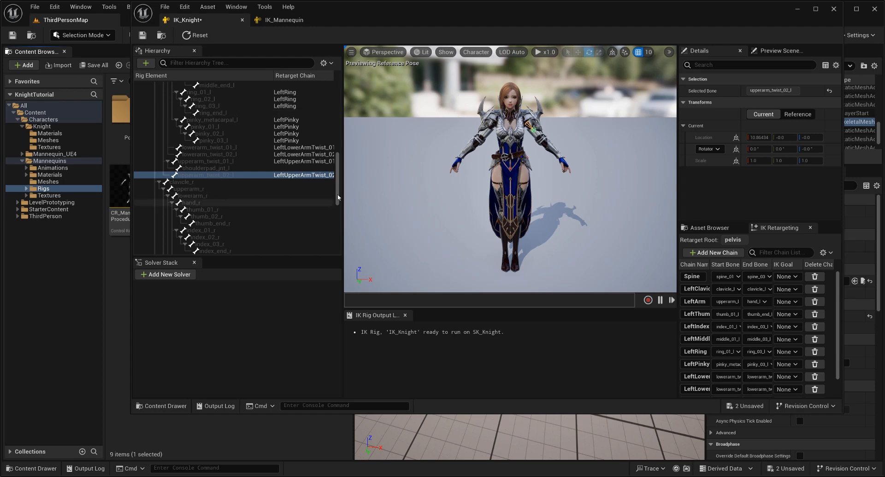
Step: Collapse the clavicle_l branch and add a retarget chain named RightClavicle on clavicle_r, without an IK goal
{"action": "scroll", "coordinate": [338, 198], "scroll_direction": "up", "scroll_amount": 10}
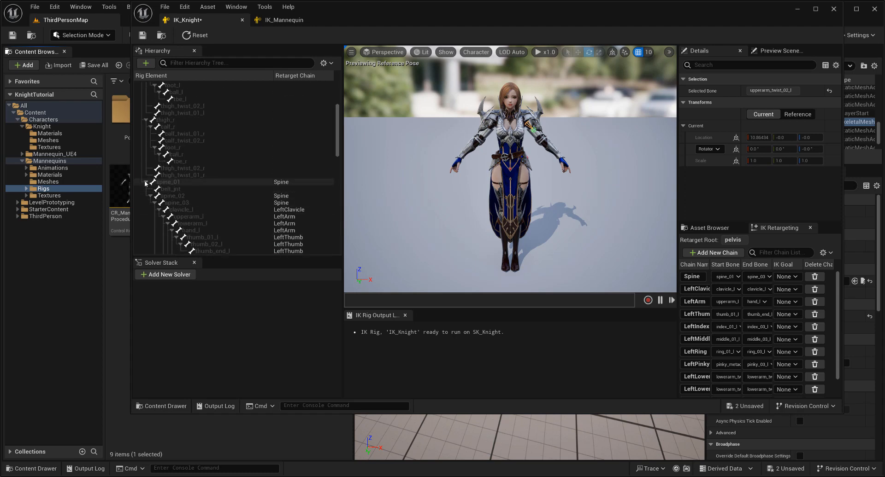
{"action": "left_click", "coordinate": [159, 209]}
{"action": "scroll", "coordinate": [255, 210], "scroll_direction": "down", "scroll_amount": 4}
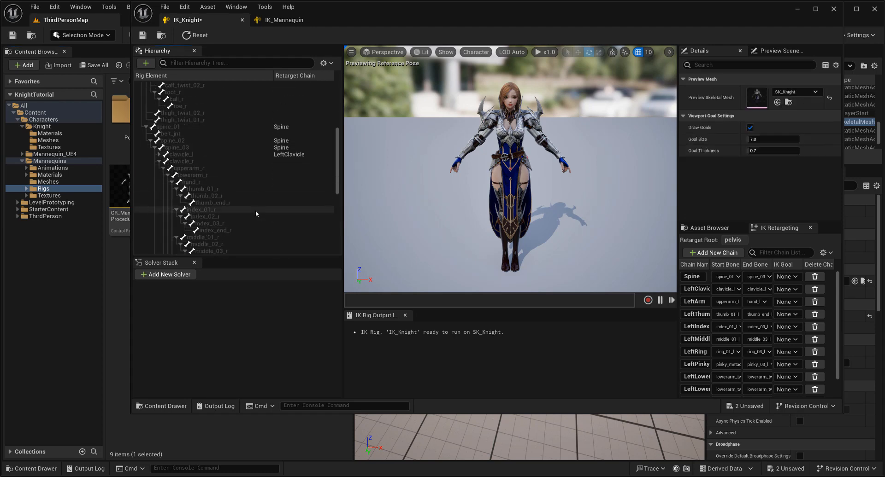
{"action": "left_click", "coordinate": [207, 161]}
{"action": "right_click", "coordinate": [208, 161]}
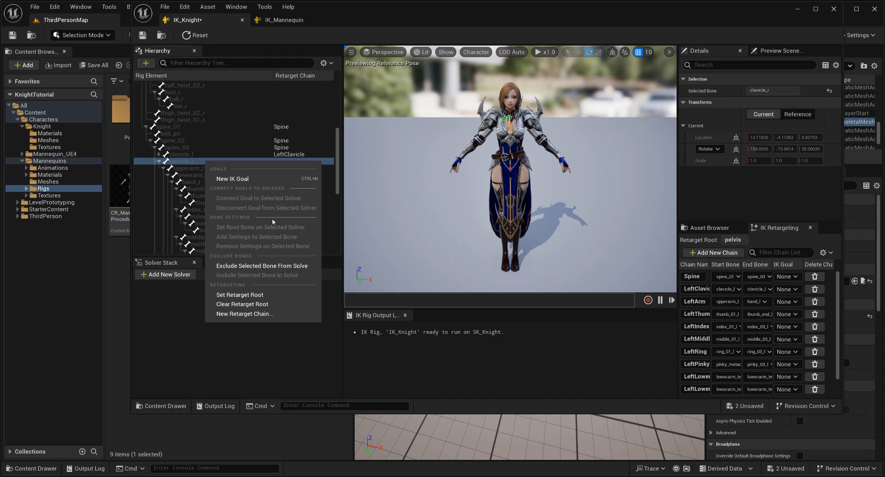
{"action": "left_click", "coordinate": [256, 316]}
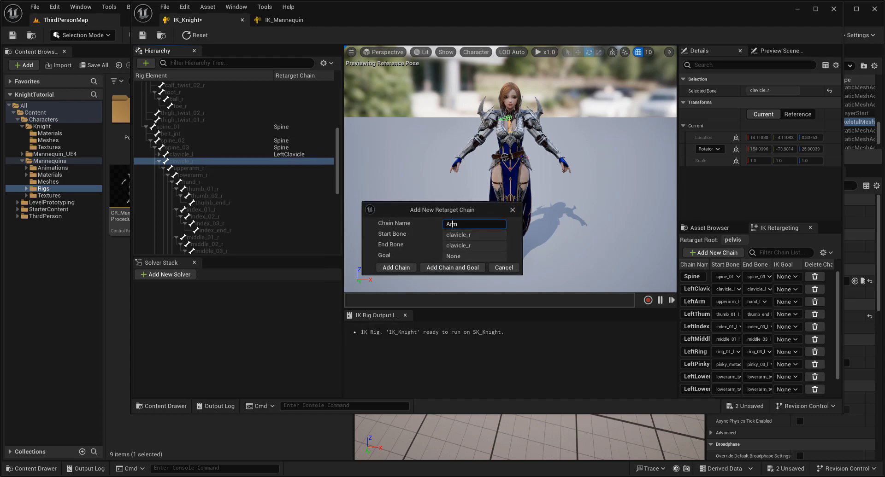
{"action": "left_click", "coordinate": [395, 268]}
Step: Add a RightArm retarget chain from upperarm_r to hand_r, without an IK goal
{"action": "left_click", "coordinate": [206, 168]}
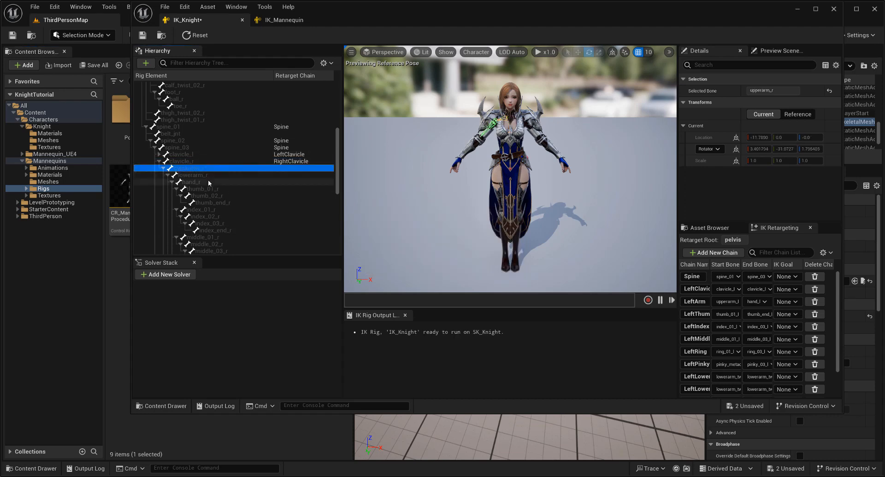
{"action": "left_click", "coordinate": [208, 182], "text": "shift"}
{"action": "right_click", "coordinate": [208, 182]}
{"action": "left_click", "coordinate": [245, 334]}
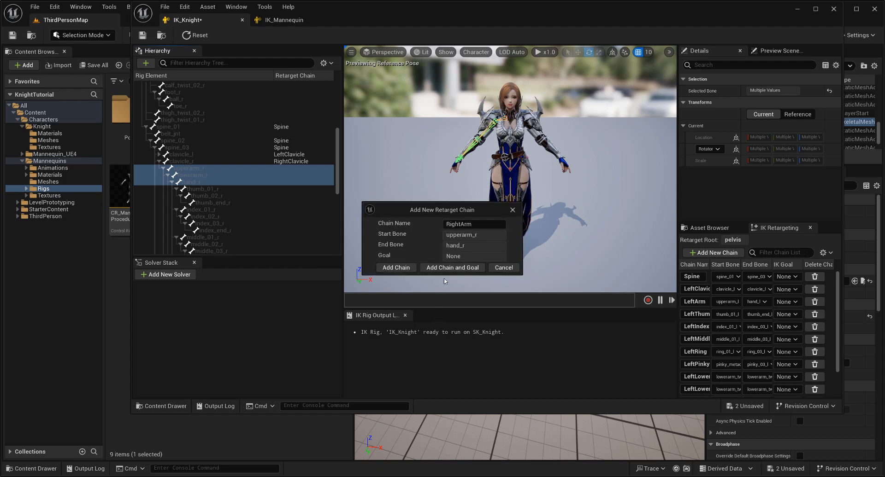
{"action": "left_click", "coordinate": [395, 268]}
Step: Add a RightThumb retarget chain from thumb_01_r to thumb_end_r, without an IK goal
{"action": "left_click", "coordinate": [221, 189]}
{"action": "left_click", "coordinate": [225, 203], "text": "shift"}
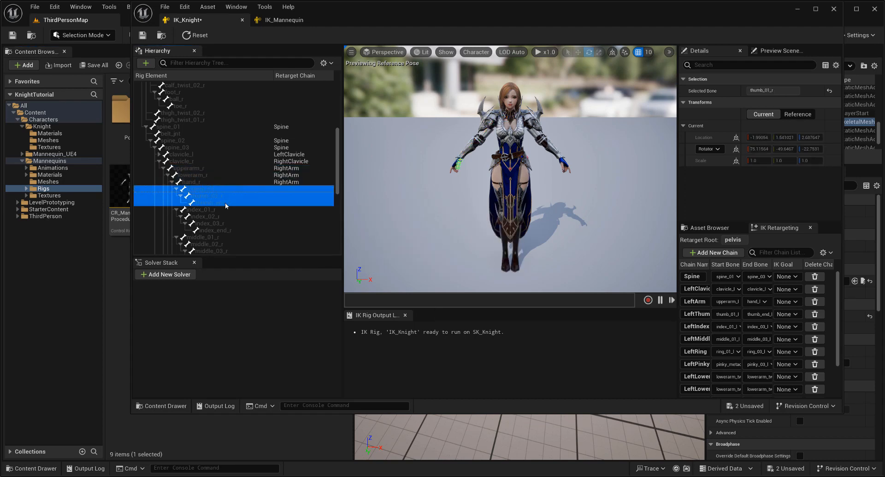
{"action": "right_click", "coordinate": [224, 202]}
{"action": "left_click", "coordinate": [258, 355]}
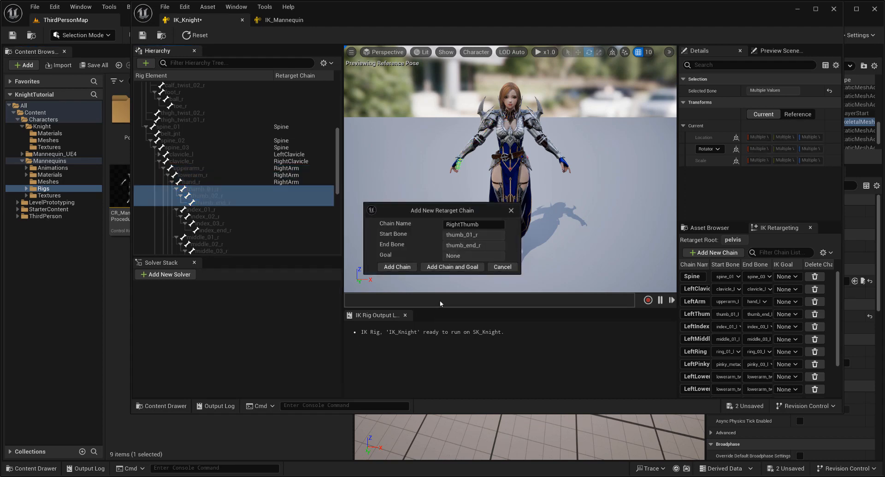
{"action": "left_click", "coordinate": [395, 268]}
Step: Add a RightIndex retarget chain from index_01_r to index_03_r, leaving out the end bone and any IK goal
{"action": "left_click", "coordinate": [220, 210]}
{"action": "left_click", "coordinate": [224, 223], "text": "shift"}
{"action": "right_click", "coordinate": [225, 223]}
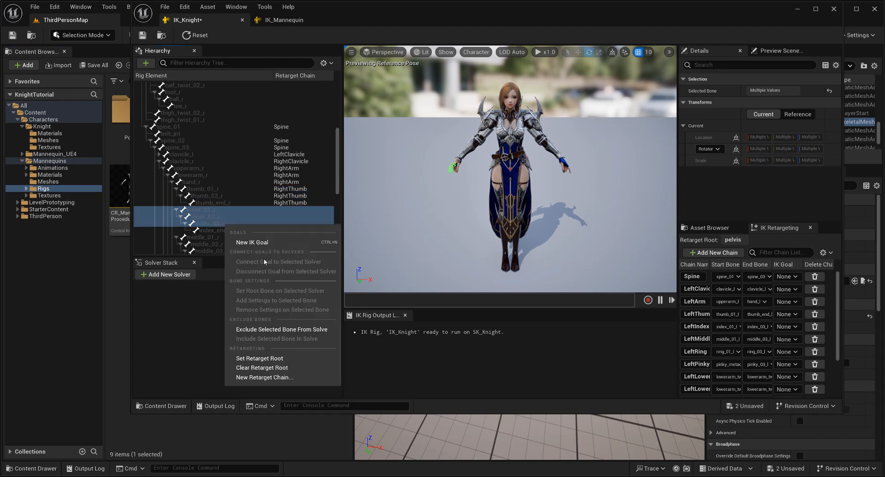
{"action": "left_click", "coordinate": [261, 378]}
{"action": "left_click", "coordinate": [395, 267]}
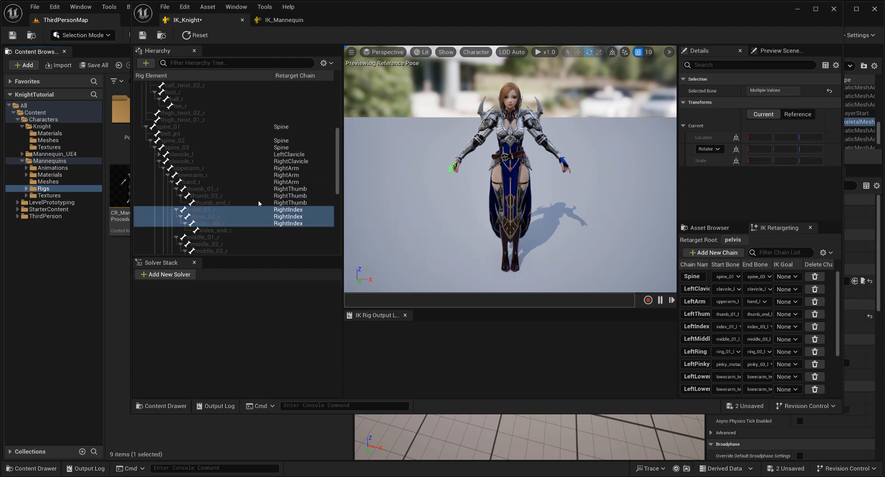
Step: Add a RightMiddle retarget chain from middle_01_r to middle_03_r, leaving out the end bone and any IK goal
{"action": "scroll", "coordinate": [231, 189], "scroll_direction": "down", "scroll_amount": 3}
{"action": "left_click", "coordinate": [207, 169]}
{"action": "left_click", "coordinate": [216, 183], "text": "shift"}
{"action": "right_click", "coordinate": [216, 183]}
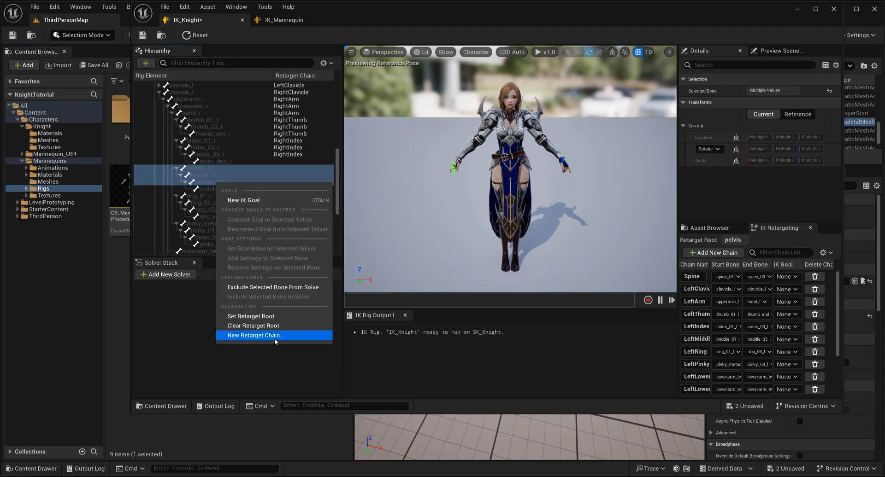
{"action": "left_click", "coordinate": [256, 335]}
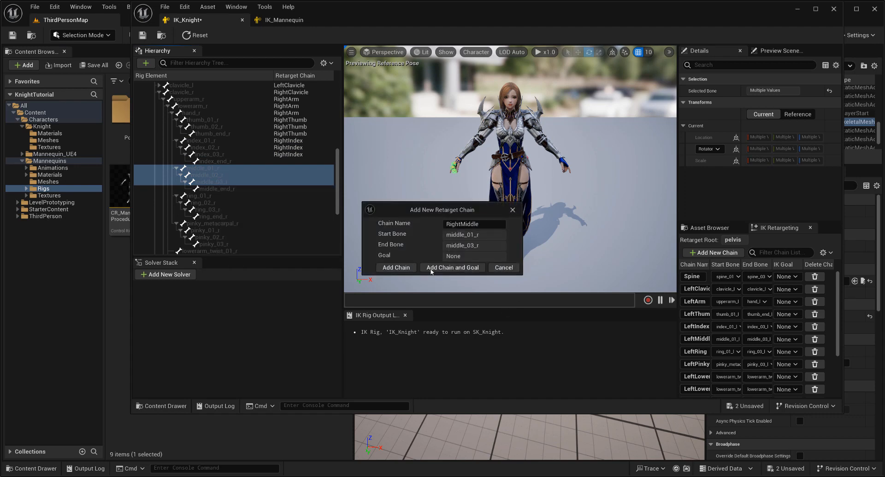
{"action": "left_click", "coordinate": [397, 266]}
Step: Add a RightRing retarget chain from ring_01_r to ring_03_r, leaving out the end bone and any IK goal
{"action": "scroll", "coordinate": [204, 175], "scroll_direction": "down", "scroll_amount": 3}
{"action": "left_click", "coordinate": [217, 127]}
{"action": "left_click", "coordinate": [220, 140], "text": "shift"}
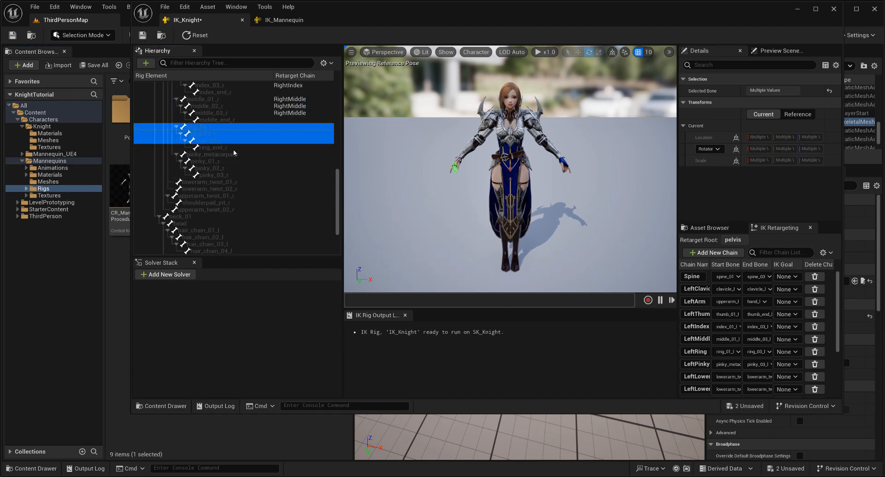
{"action": "right_click", "coordinate": [233, 150]}
{"action": "left_click", "coordinate": [244, 294]}
{"action": "left_click", "coordinate": [397, 266]}
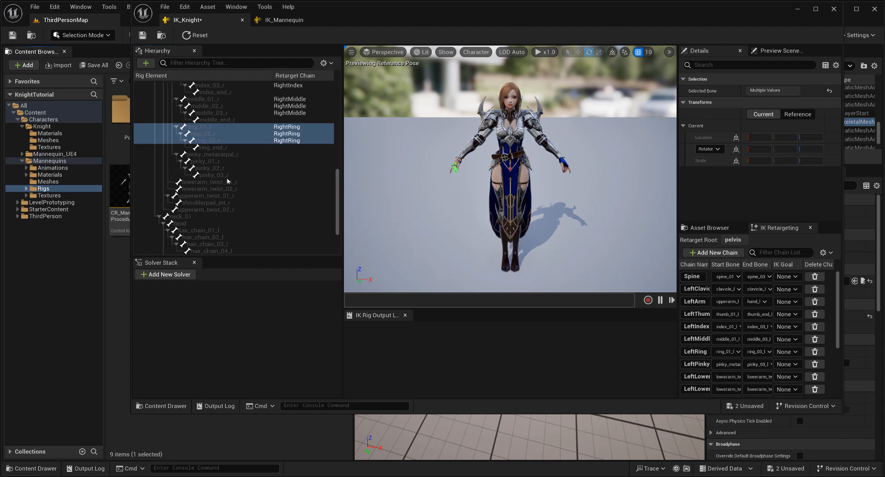
Step: Add a RightPinky retarget chain from pinky_metacarpal_r to pinky_03_r, without an IK goal
{"action": "left_click", "coordinate": [215, 155]}
{"action": "left_click", "coordinate": [217, 176], "text": "shift"}
{"action": "right_click", "coordinate": [219, 180]}
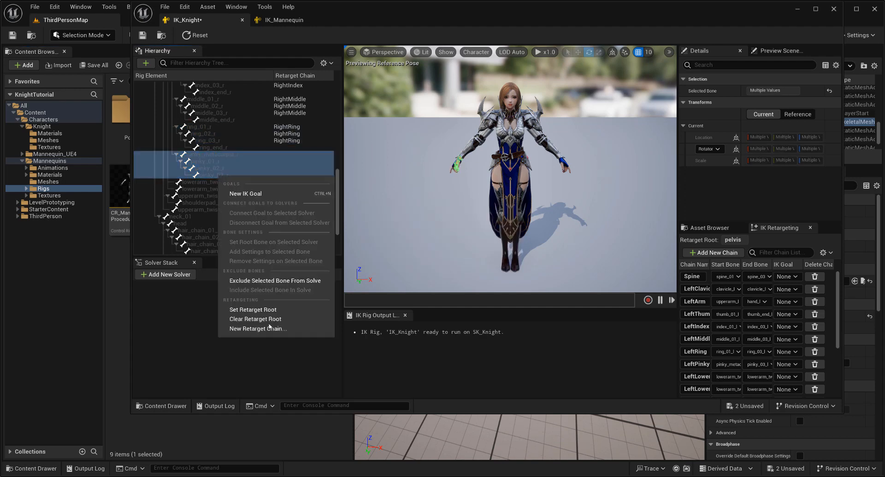
{"action": "left_click", "coordinate": [258, 329]}
{"action": "left_click", "coordinate": [397, 267]}
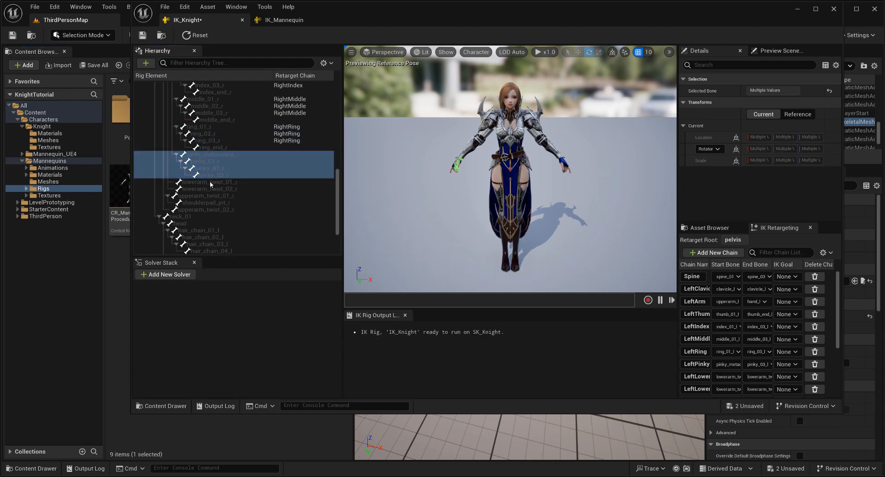
Step: Add single-bone retarget chains RightLowerArmTwist_01 on lowerarm_twist_01_r and RightLowerArmTwist_02 on lowerarm_twist_02_r, without IK goals
{"action": "left_click", "coordinate": [209, 182]}
{"action": "right_click", "coordinate": [209, 182]}
{"action": "left_click", "coordinate": [248, 333]}
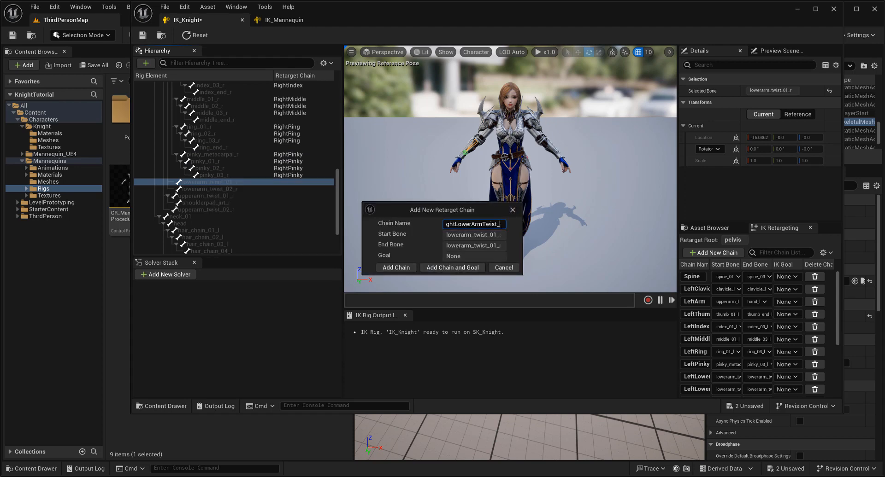
{"action": "left_click", "coordinate": [396, 267]}
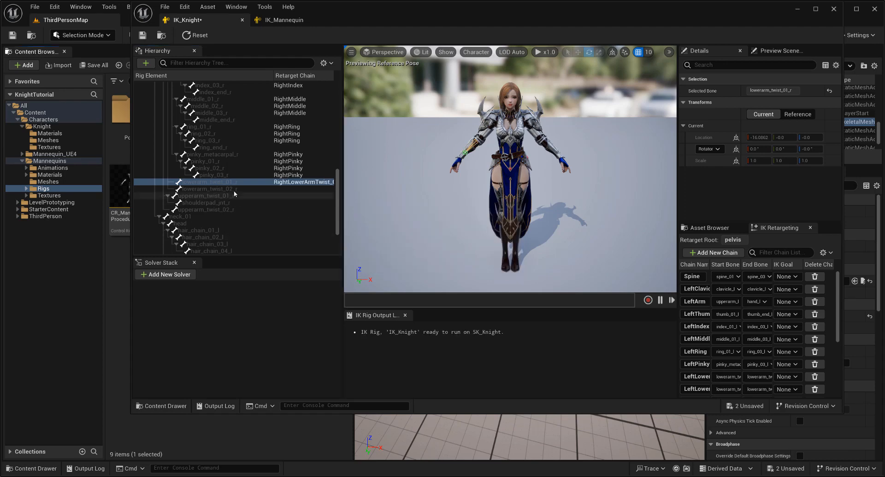
{"action": "left_click", "coordinate": [235, 190]}
{"action": "right_click", "coordinate": [236, 191]}
{"action": "left_click", "coordinate": [298, 344]}
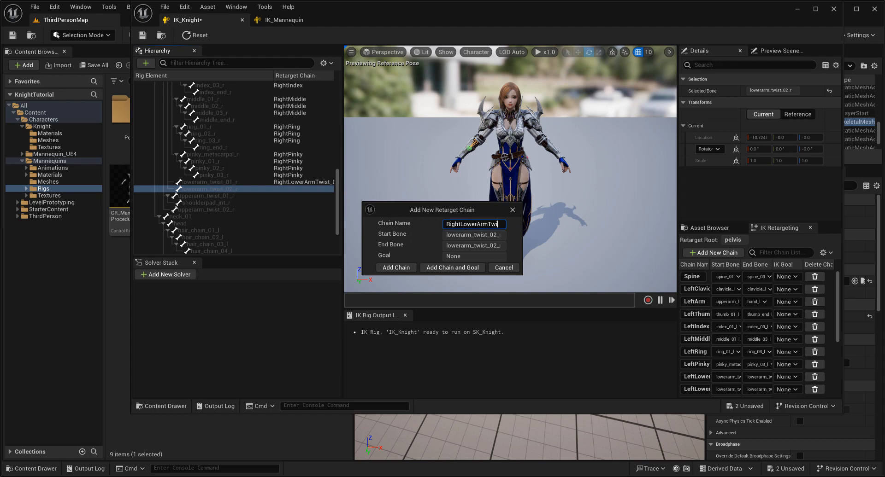
{"action": "left_click", "coordinate": [379, 272]}
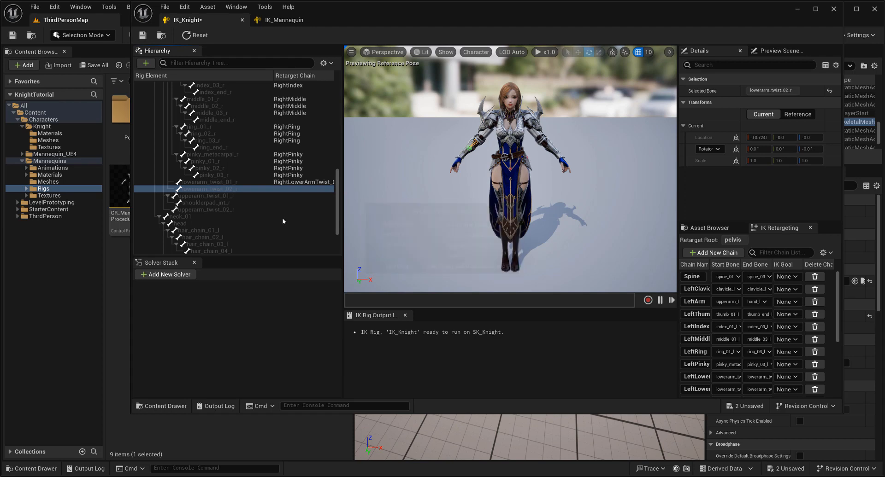
Step: Add single-bone retarget chains RightUpperArmTwist_01 on upperarm_twist_01_r and RightUpperArmTwist_02 on upperarm_twist_02_r, without IK goals
{"action": "right_click", "coordinate": [239, 196]}
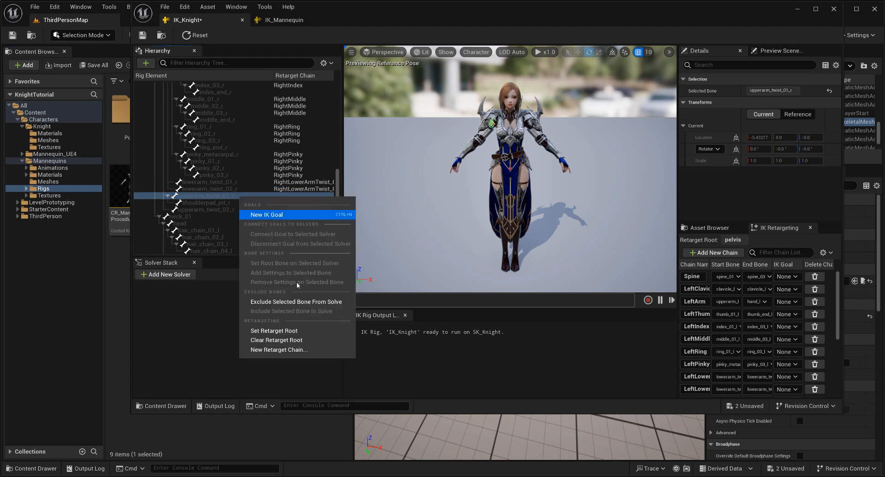
{"action": "left_click", "coordinate": [287, 350]}
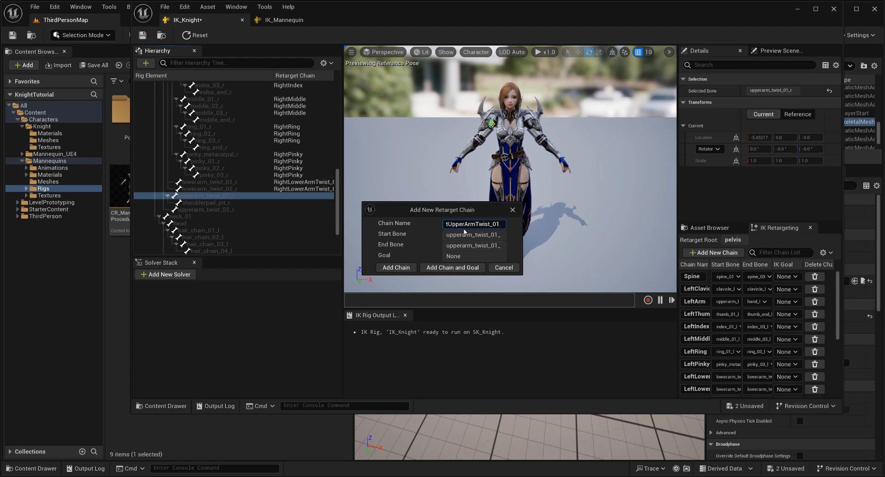
{"action": "left_click", "coordinate": [396, 268]}
{"action": "right_click", "coordinate": [217, 209]}
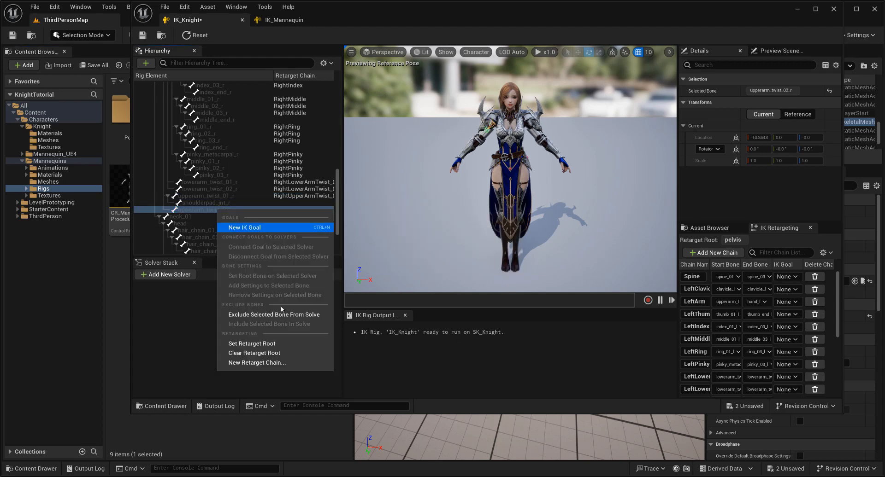
{"action": "left_click", "coordinate": [258, 363]}
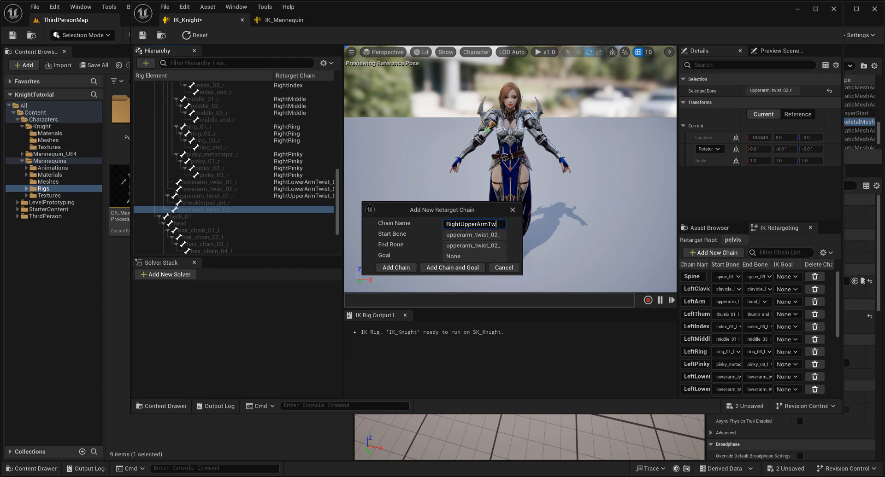
{"action": "left_click", "coordinate": [396, 268]}
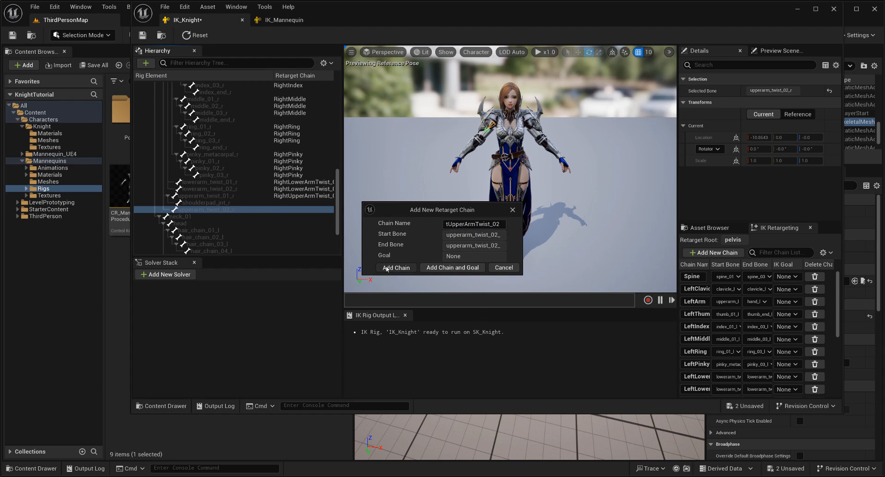
Step: Add a retarget chain from neck_01 to head in the knight's rig, matching the mannequin rig's Head chain, without an IK goal
{"action": "scroll", "coordinate": [217, 154], "scroll_direction": "down", "scroll_amount": 3}
{"action": "left_click", "coordinate": [286, 20]}
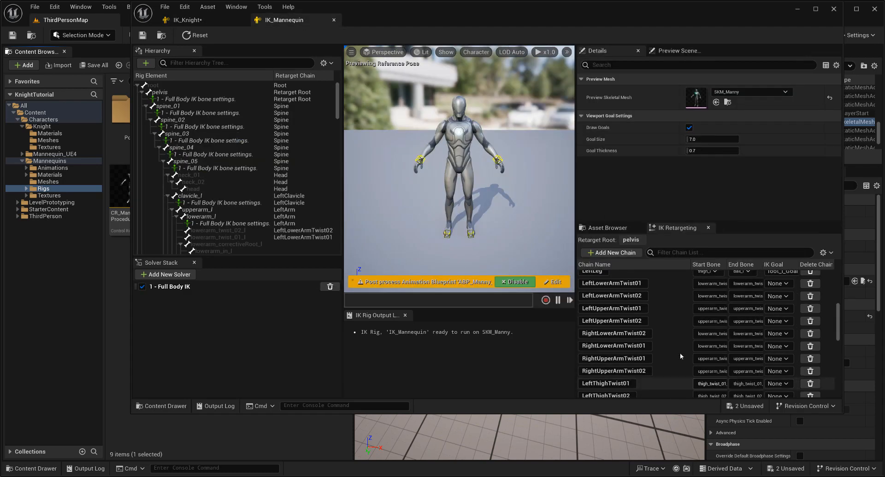
{"action": "scroll", "coordinate": [679, 354], "scroll_direction": "down", "scroll_amount": 10}
{"action": "scroll", "coordinate": [680, 356], "scroll_direction": "down", "scroll_amount": 3}
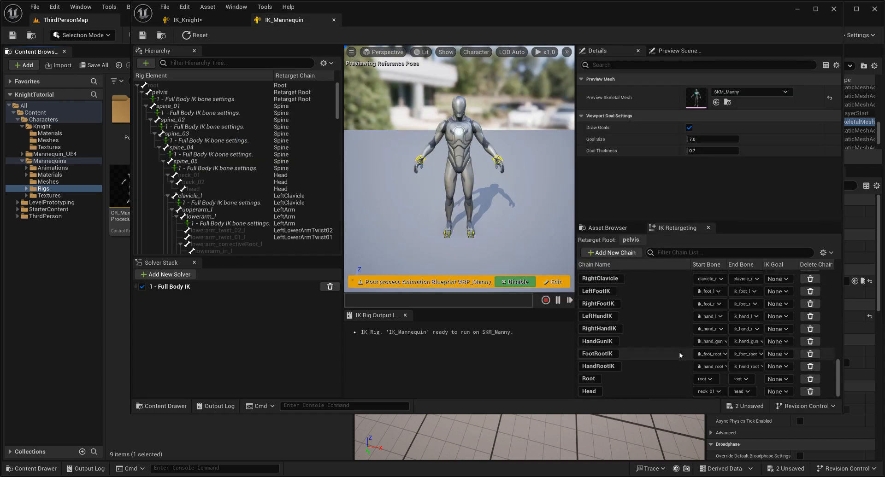
{"action": "left_click", "coordinate": [187, 20]}
{"action": "left_click", "coordinate": [198, 162]}
{"action": "left_click", "coordinate": [194, 167], "text": "shift"}
{"action": "right_click", "coordinate": [195, 167]}
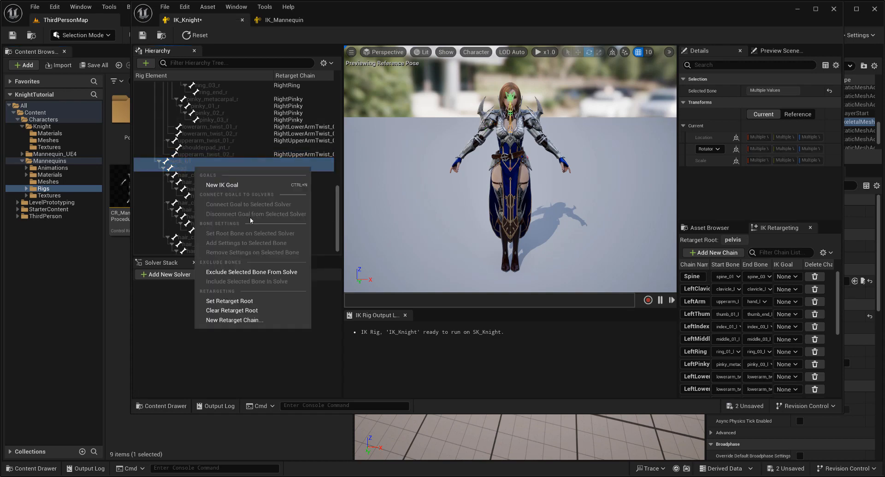
{"action": "left_click", "coordinate": [251, 321]}
{"action": "left_click", "coordinate": [396, 267]}
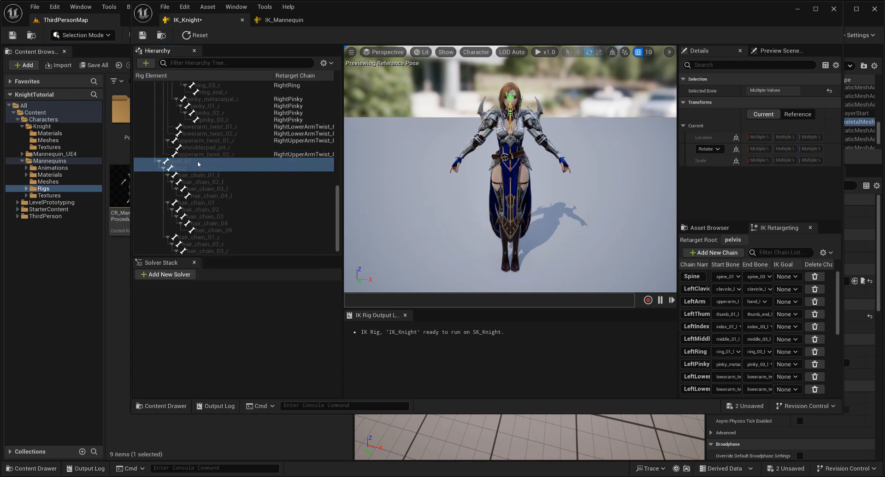
Step: Using the mannequin's LeftLeg chain as reference, add a LeftLeg retarget chain from thigh_l to ball_l on the knight, excluding twist bones and any IK goal
{"action": "scroll", "coordinate": [255, 207], "scroll_direction": "down", "scroll_amount": 1}
{"action": "scroll", "coordinate": [247, 229], "scroll_direction": "up", "scroll_amount": 15}
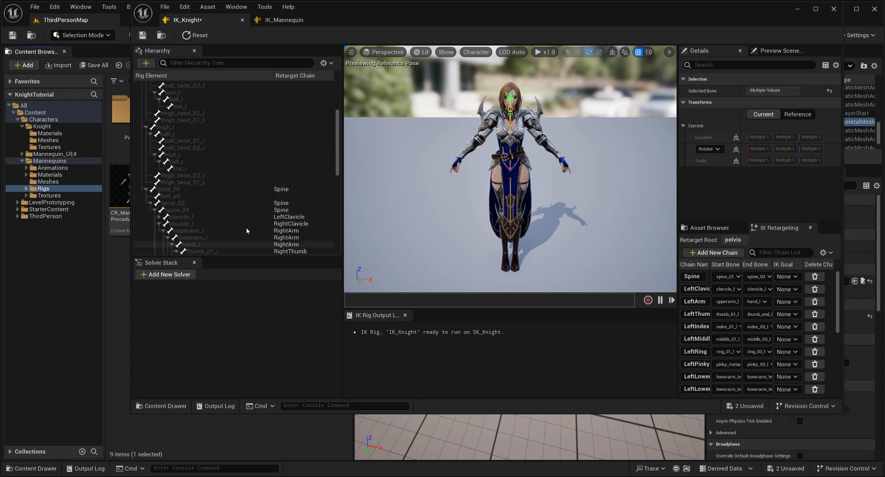
{"action": "left_click", "coordinate": [247, 154]}
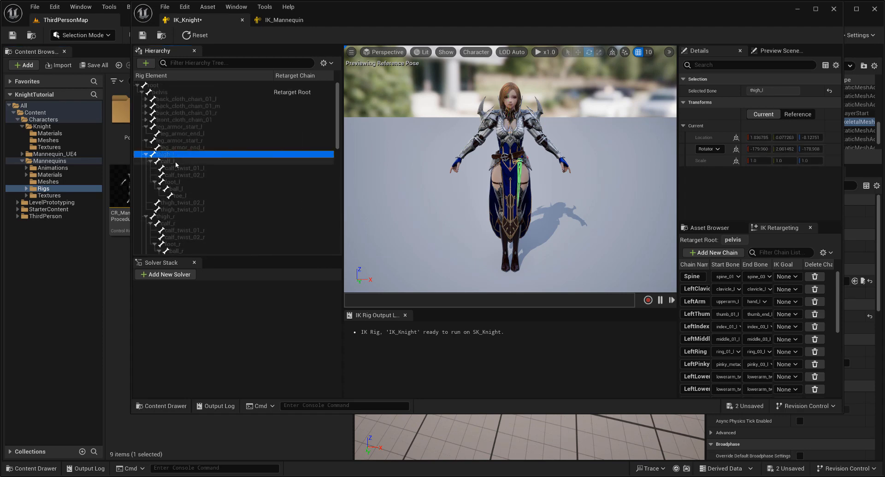
{"action": "left_click", "coordinate": [290, 21]}
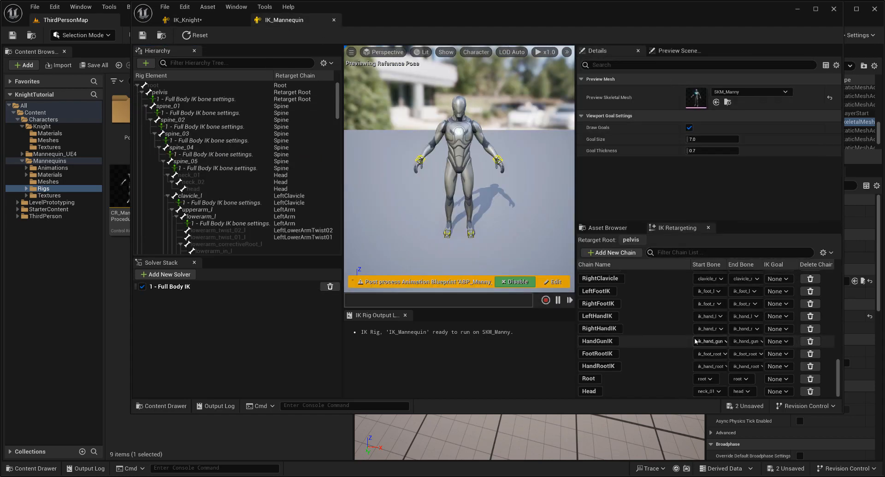
{"action": "scroll", "coordinate": [669, 329], "scroll_direction": "down", "scroll_amount": 4}
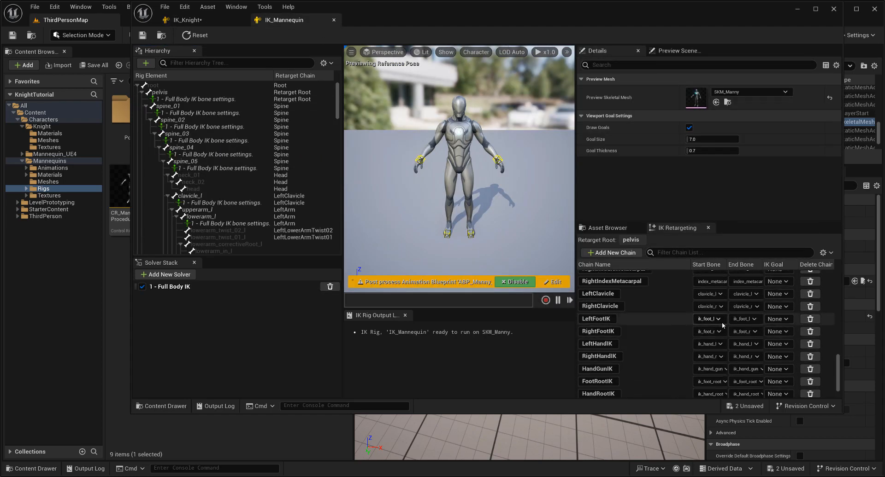
{"action": "scroll", "coordinate": [652, 345], "scroll_direction": "up", "scroll_amount": 15}
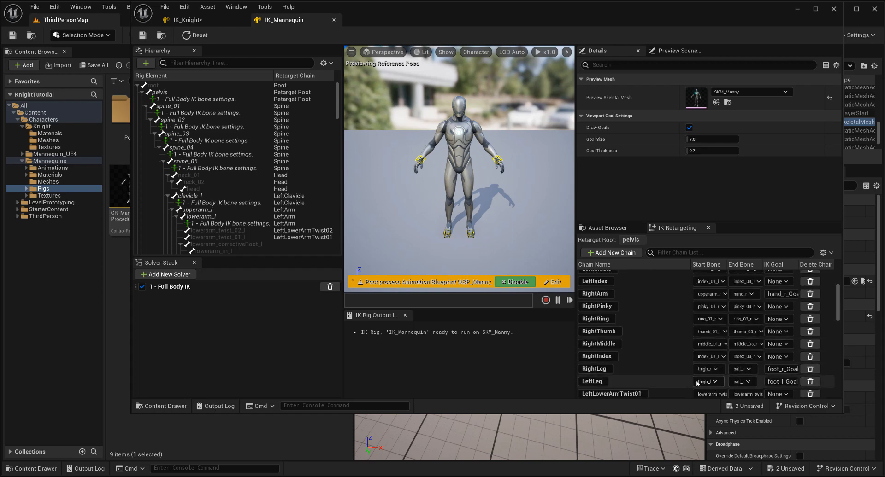
{"action": "left_click", "coordinate": [184, 20]}
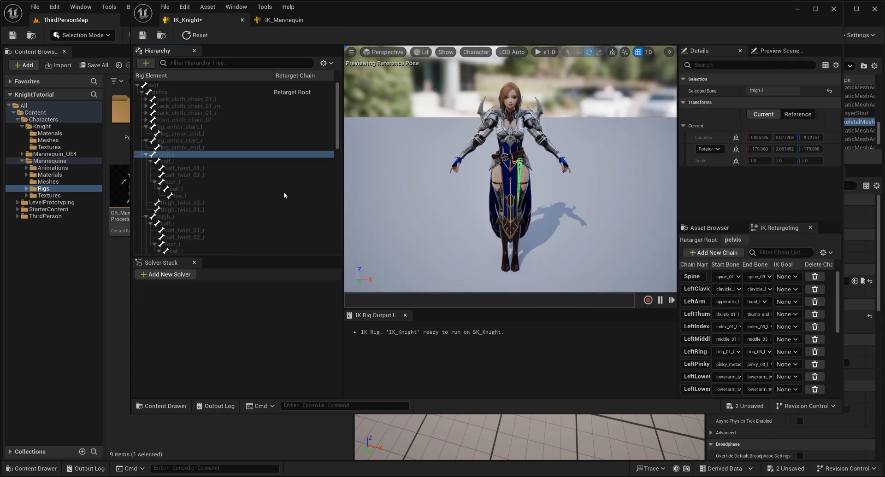
{"action": "left_click", "coordinate": [184, 159]}
{"action": "left_click", "coordinate": [176, 183], "text": "ctrl"}
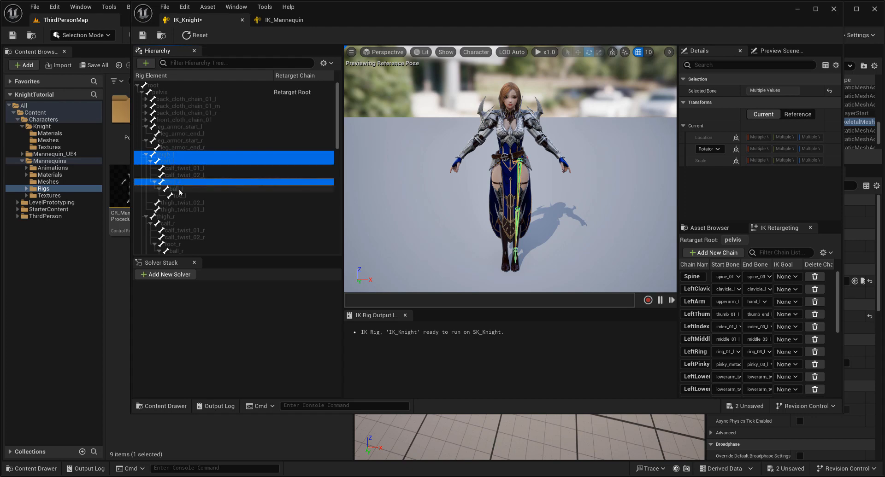
{"action": "left_click", "coordinate": [177, 189], "text": "ctrl"}
{"action": "right_click", "coordinate": [179, 189]}
{"action": "left_click", "coordinate": [215, 342]}
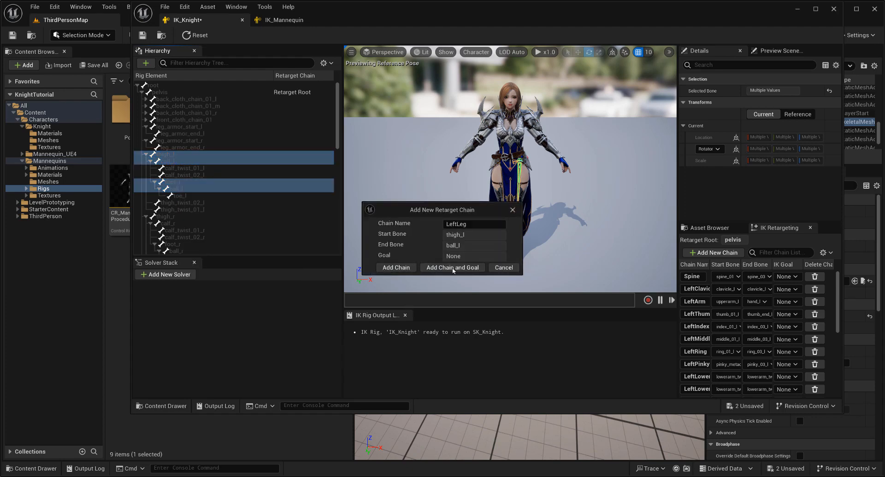
{"action": "left_click", "coordinate": [395, 268]}
Step: Add a RightLeg retarget chain from thigh_r through calf_r and foot_r to ball_r, excluding twist bones and any IK goal
{"action": "scroll", "coordinate": [185, 170], "scroll_direction": "down", "scroll_amount": 5}
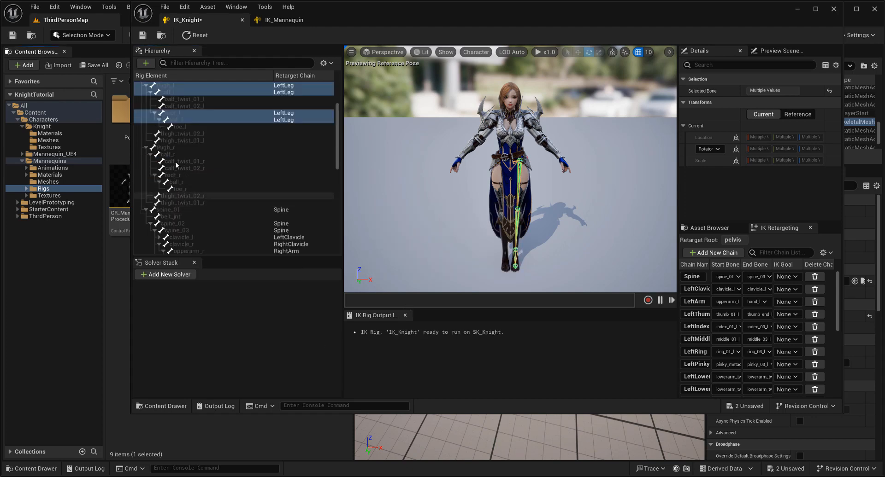
{"action": "left_click", "coordinate": [175, 148]}
{"action": "left_click", "coordinate": [175, 155], "text": "ctrl"}
{"action": "left_click", "coordinate": [171, 175], "text": "ctrl"}
{"action": "left_click", "coordinate": [175, 182], "text": "ctrl"}
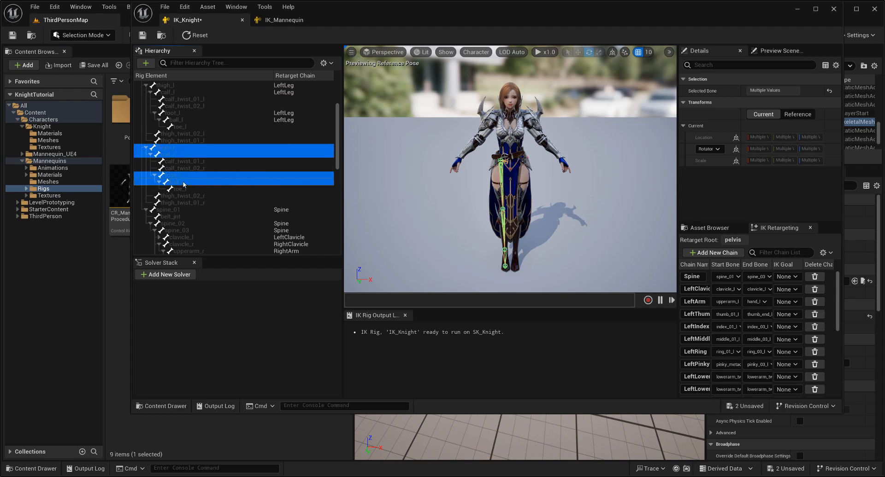
{"action": "right_click", "coordinate": [182, 183]}
{"action": "left_click", "coordinate": [217, 335]}
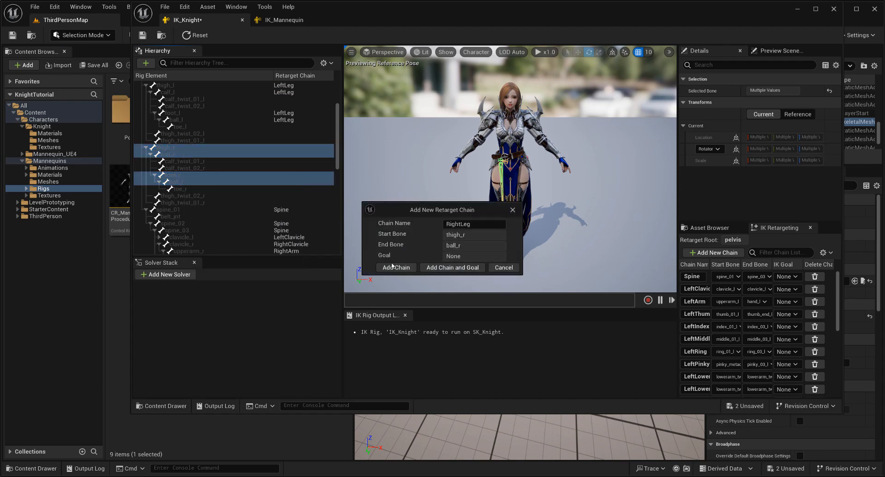
{"action": "left_click", "coordinate": [395, 269]}
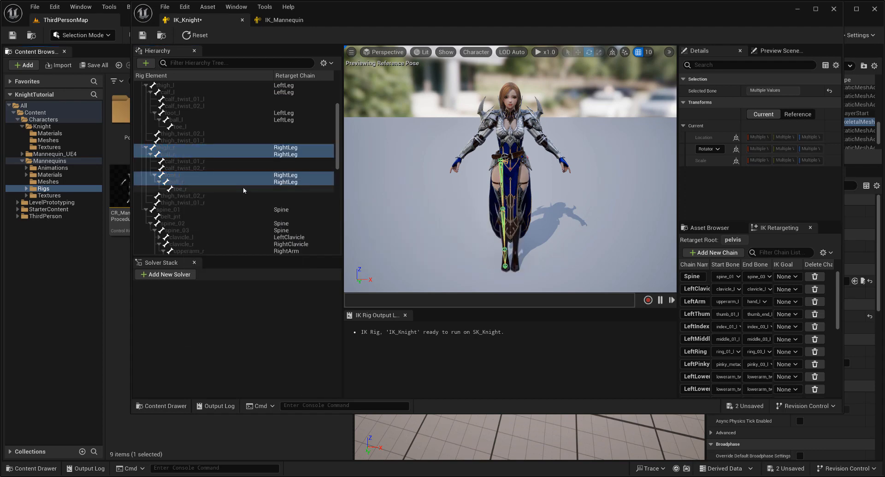
Step: Following the mannequin's twist chains, add single-bone retarget chains LeftCalfTwist_01 on calf_twist_01_l and LeftCalfTwist_02 on calf_twist_02_l to the knight, without IK goals
{"action": "scroll", "coordinate": [242, 187], "scroll_direction": "up", "scroll_amount": 2}
{"action": "left_click", "coordinate": [258, 22]}
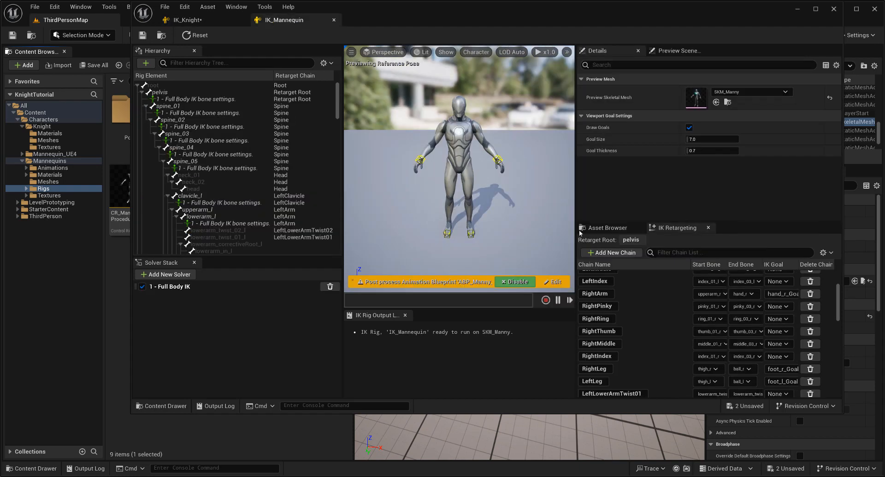
{"action": "scroll", "coordinate": [675, 352], "scroll_direction": "down", "scroll_amount": 4}
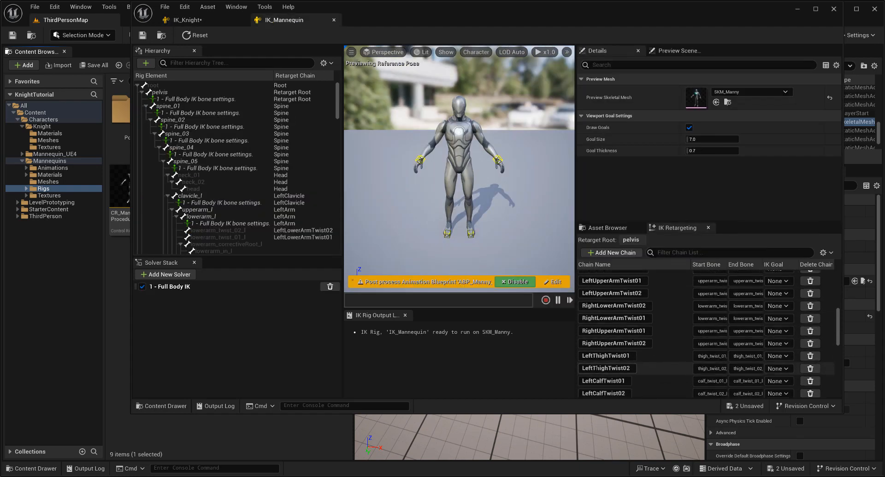
{"action": "scroll", "coordinate": [643, 375], "scroll_direction": "down", "scroll_amount": 1}
{"action": "left_click", "coordinate": [194, 21]}
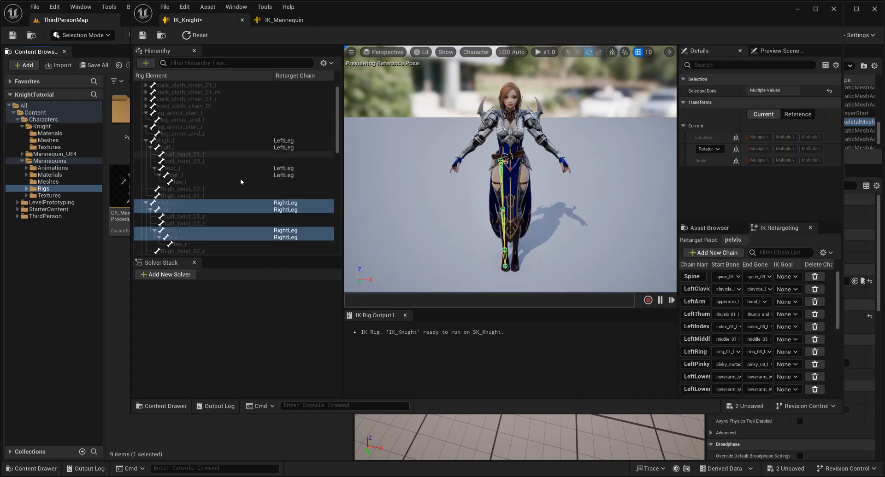
{"action": "right_click", "coordinate": [207, 157]}
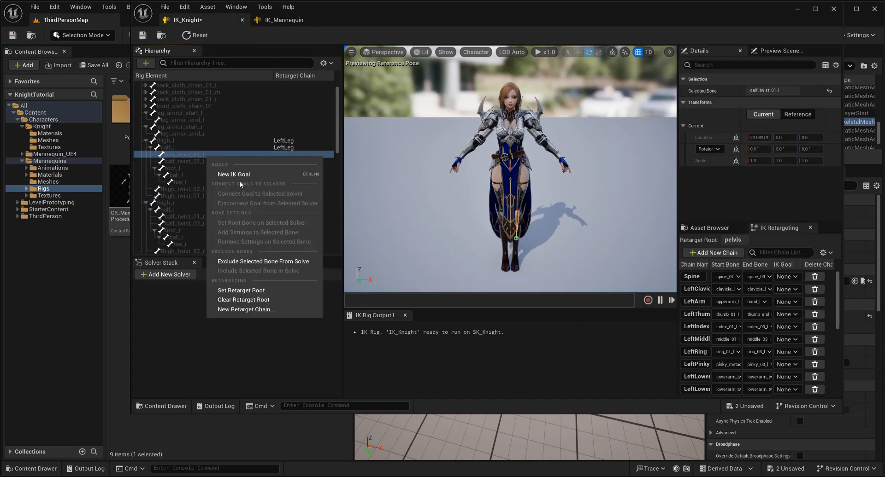
{"action": "left_click", "coordinate": [243, 308]}
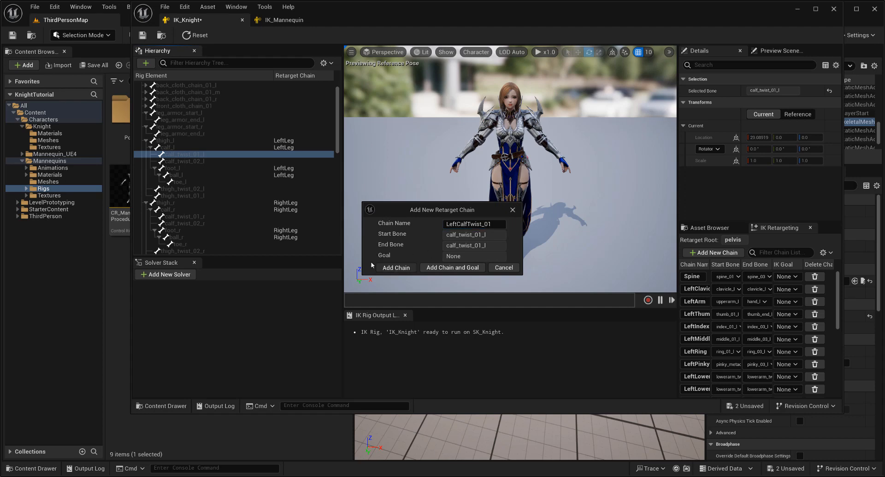
{"action": "left_click", "coordinate": [396, 267]}
{"action": "right_click", "coordinate": [203, 162]}
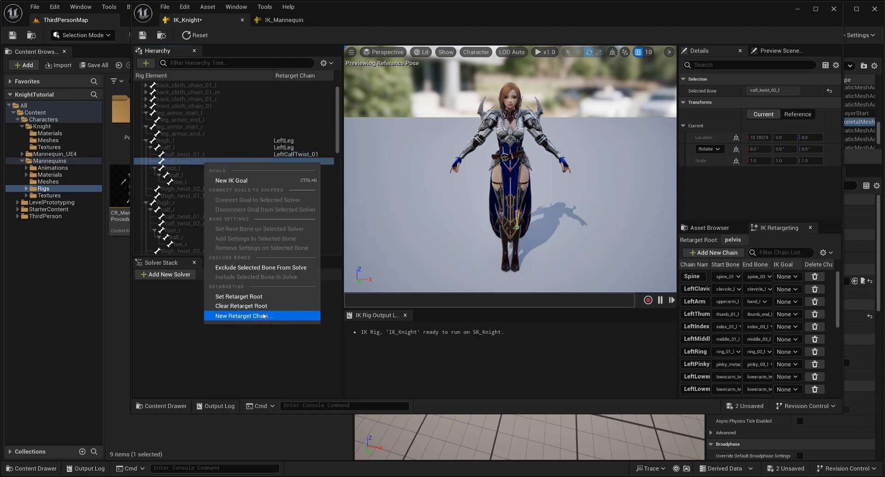
{"action": "left_click", "coordinate": [276, 316]}
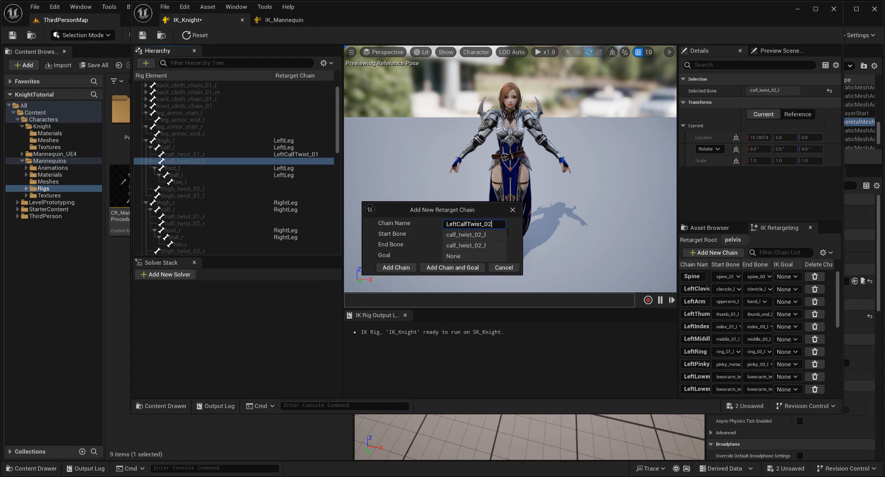
{"action": "left_click", "coordinate": [395, 267]}
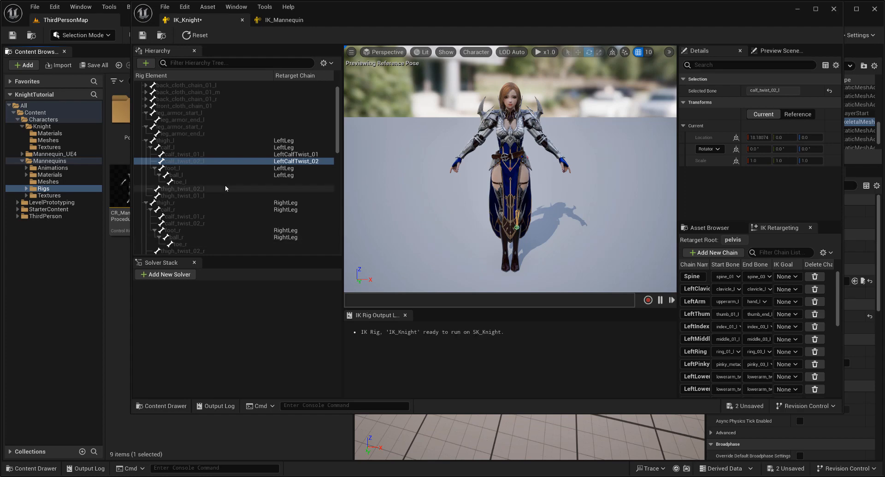
Step: Add single-bone retarget chains LeftThighTwist_02 on thigh_twist_02_l and LeftThighTwist_01 on thigh_twist_01_l, without IK goals
{"action": "right_click", "coordinate": [225, 189]}
{"action": "left_click", "coordinate": [265, 339]}
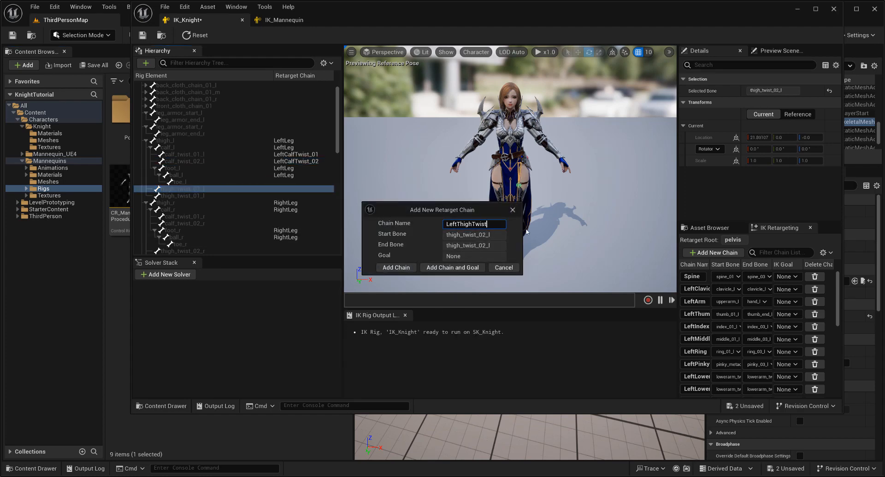
{"action": "left_click", "coordinate": [396, 267]}
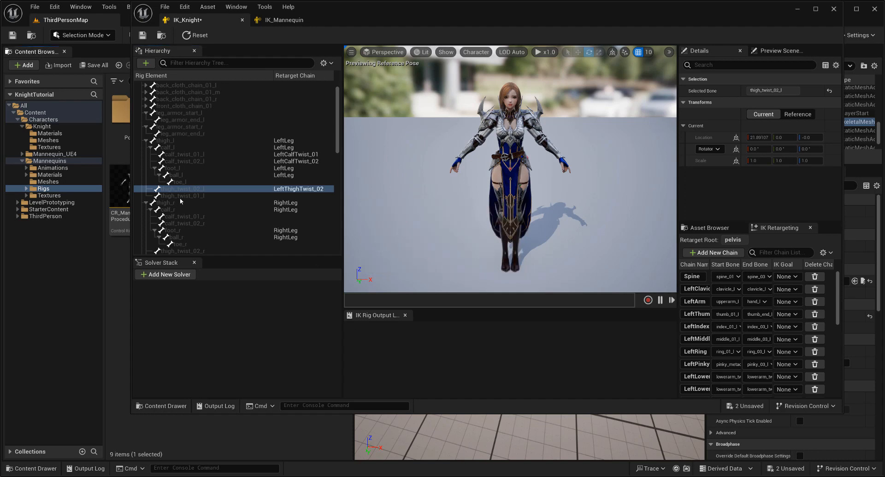
{"action": "left_click", "coordinate": [198, 195]}
{"action": "right_click", "coordinate": [197, 194]}
{"action": "left_click", "coordinate": [278, 348]}
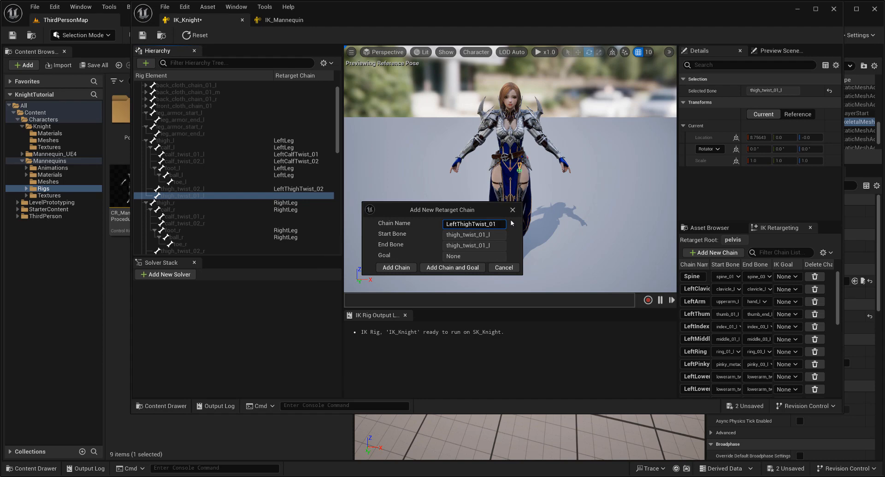
{"action": "left_click", "coordinate": [399, 268]}
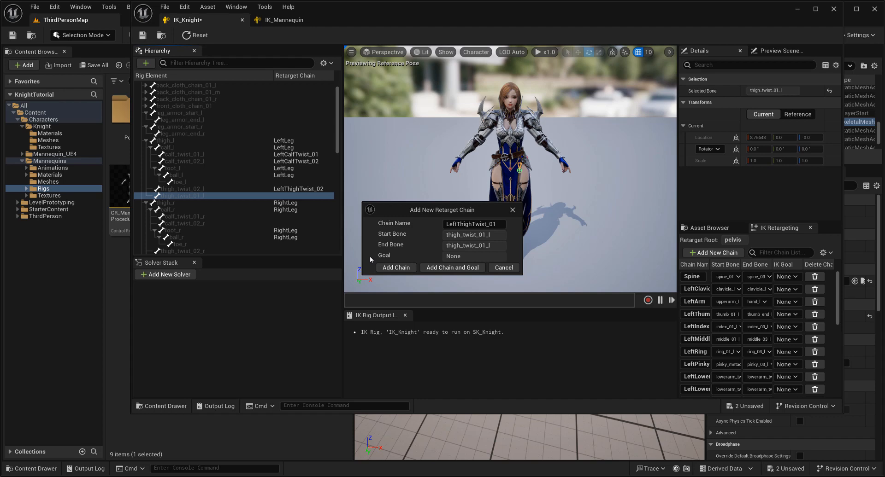
{"action": "left_click", "coordinate": [396, 268]}
Step: Add single-bone retarget chains RightCalfTwist_01 on calf_twist_01_r and RightCalfTwist_02 on calf_twist_02_r, without IK goals
{"action": "scroll", "coordinate": [217, 209], "scroll_direction": "down", "scroll_amount": 2}
{"action": "left_click", "coordinate": [200, 175]}
{"action": "right_click", "coordinate": [201, 174]}
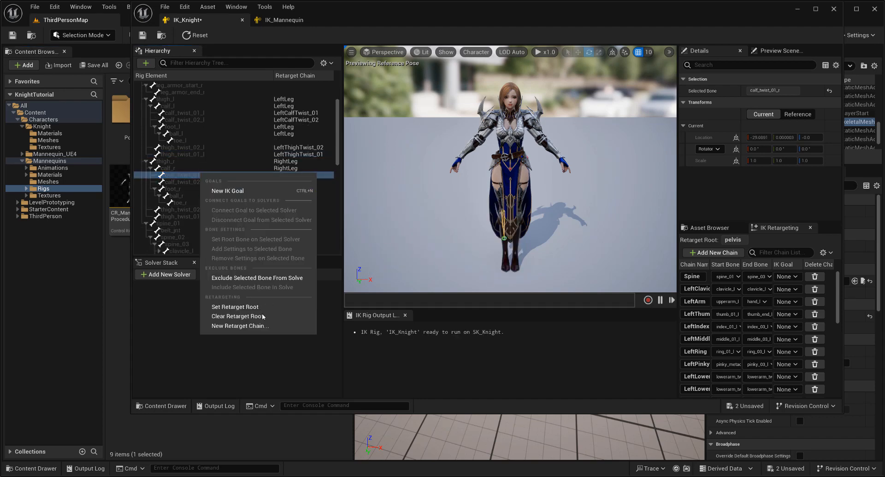
{"action": "left_click", "coordinate": [241, 327]}
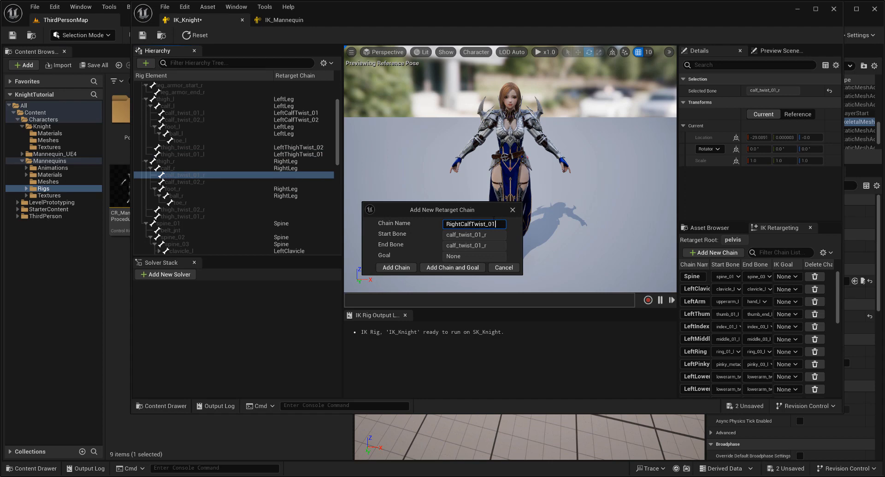
{"action": "left_click", "coordinate": [396, 268]}
{"action": "left_click", "coordinate": [212, 180]}
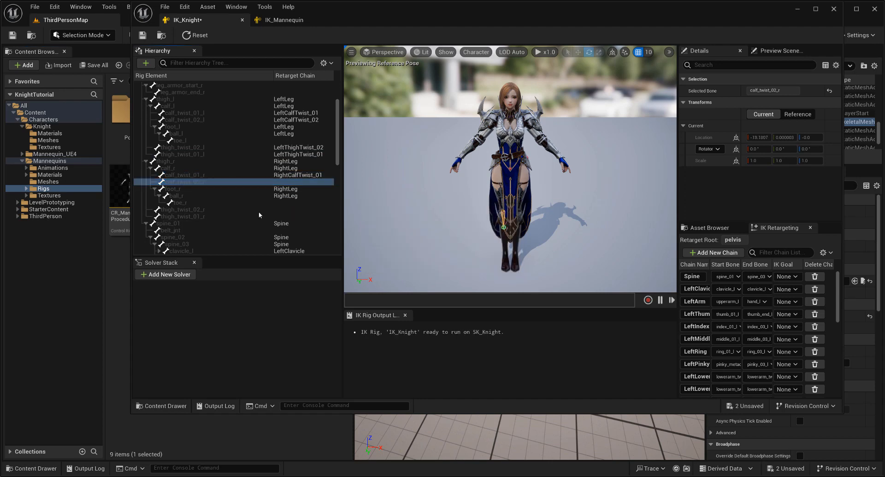
{"action": "right_click", "coordinate": [212, 180]}
{"action": "left_click", "coordinate": [253, 335]}
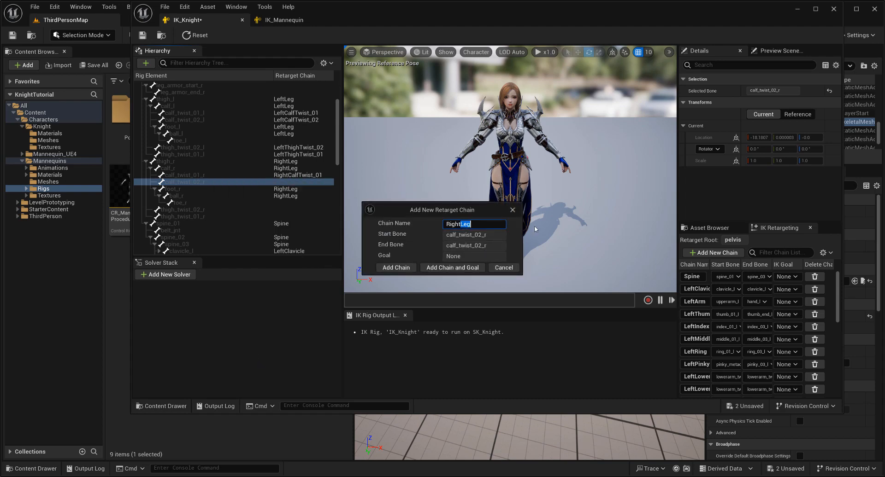
{"action": "type", "text": "CalfTwist_02"}
{"action": "left_click", "coordinate": [396, 267]}
Step: Add single-bone retarget chains RightThighTwist_01 on thigh_twist_01_r and RightThighTwist_02 on thigh_twist_02_r, without IK goals
{"action": "left_click", "coordinate": [208, 211]}
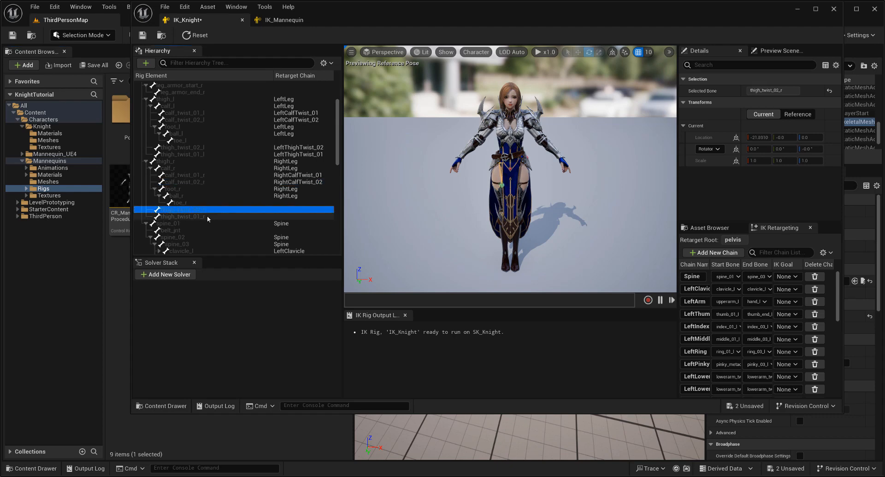
{"action": "right_click", "coordinate": [208, 218]}
{"action": "left_click", "coordinate": [247, 370]}
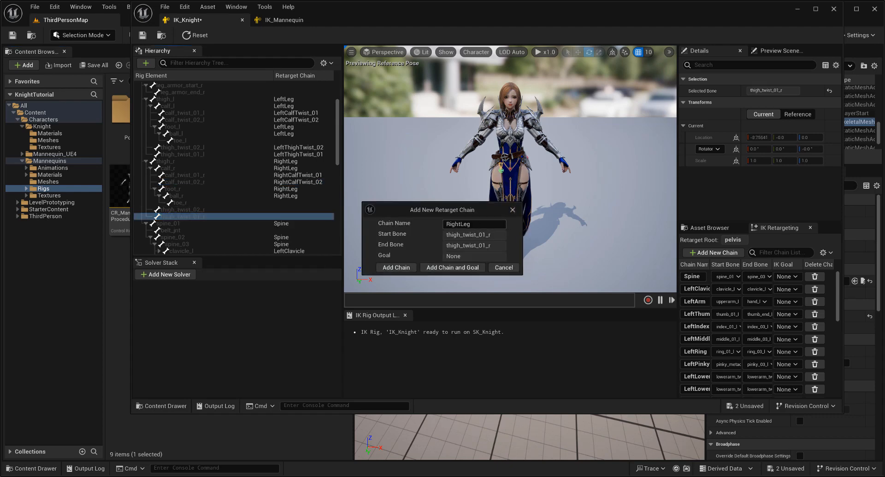
{"action": "key", "text": "shift+Left"}
{"action": "type", "text": "ThighTwist_01"}
{"action": "left_click", "coordinate": [396, 268]}
{"action": "right_click", "coordinate": [201, 210]}
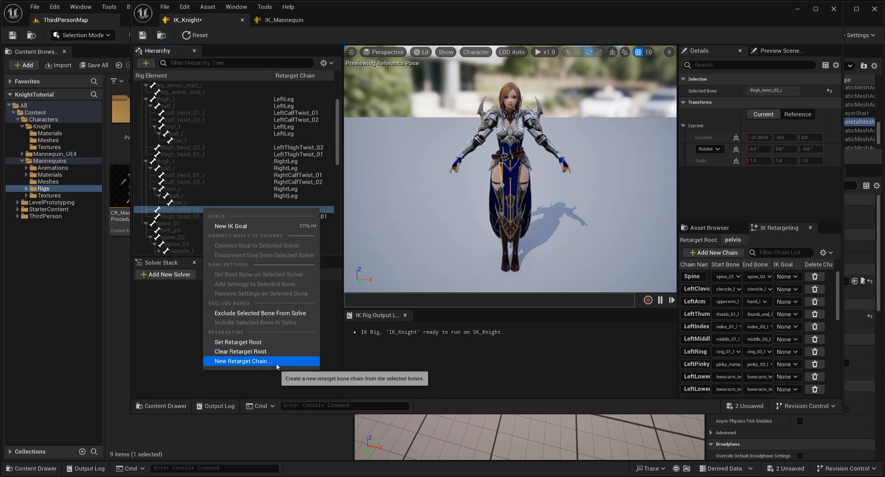
{"action": "left_click", "coordinate": [275, 363]}
{"action": "key", "text": "shift+End"}
{"action": "type", "text": "Thigh"}
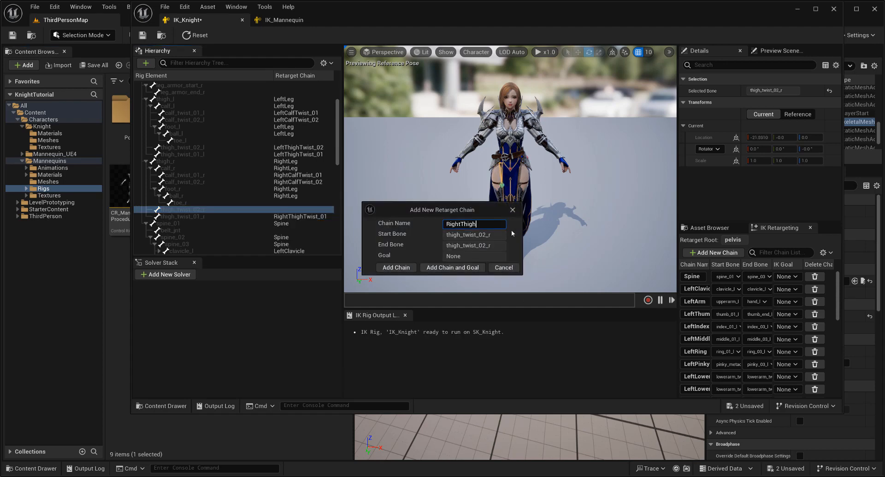
{"action": "type", "text": "Twist_202"}
{"action": "left_click", "coordinate": [401, 271]}
Step: Review the knight's bone hierarchy and chain list for missing chains, and search the mannequin rig's chain list for the root chain
{"action": "scroll", "coordinate": [245, 157], "scroll_direction": "down", "scroll_amount": 8}
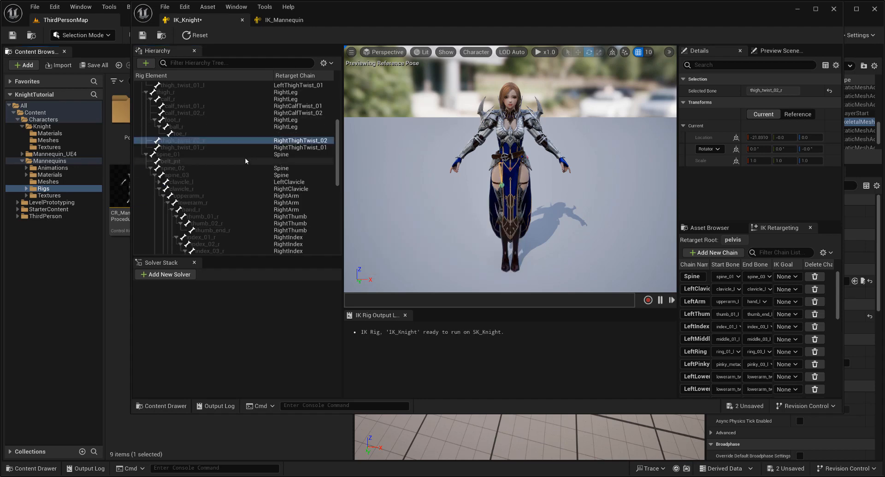
{"action": "scroll", "coordinate": [767, 338], "scroll_direction": "down", "scroll_amount": 10}
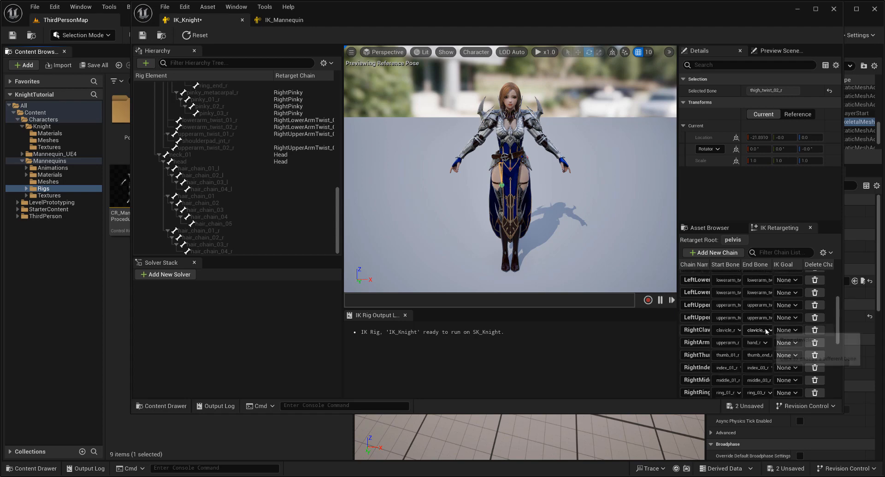
{"action": "scroll", "coordinate": [220, 167], "scroll_direction": "up", "scroll_amount": 15}
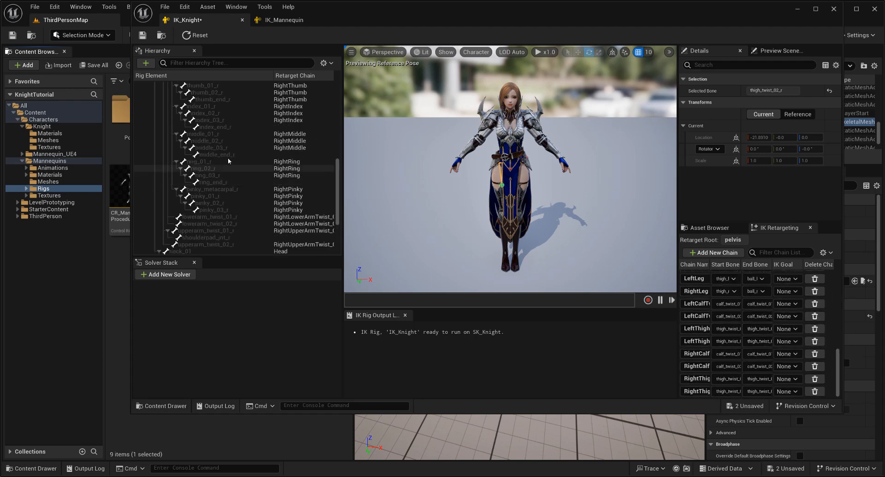
{"action": "left_click", "coordinate": [282, 20]}
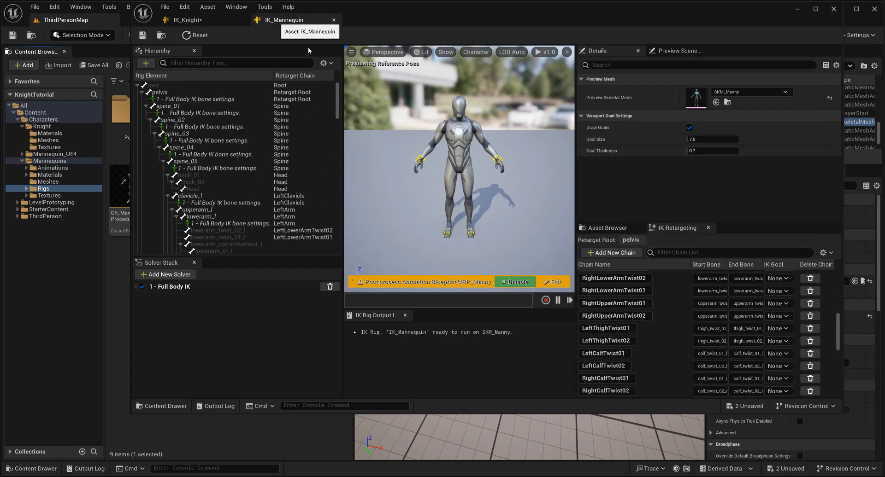
{"action": "left_click", "coordinate": [670, 253]}
{"action": "type", "text": "r"}
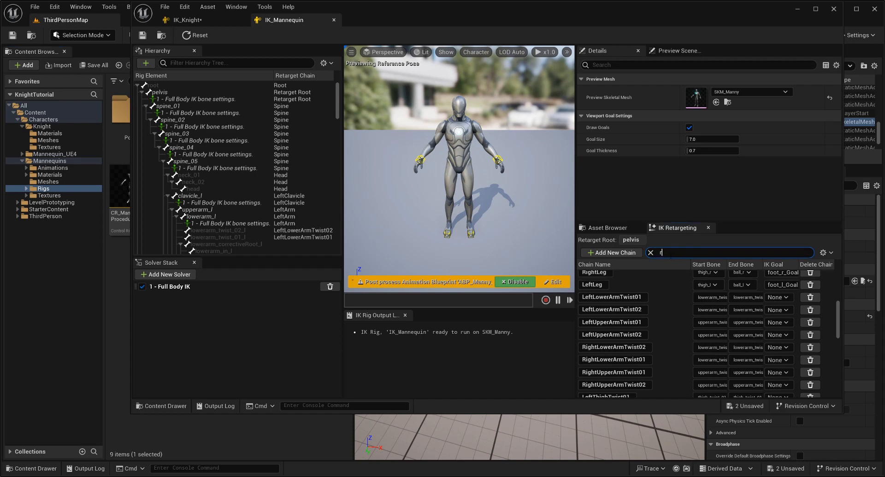
{"action": "type", "text": "oot"}
{"action": "key", "text": "BackSpace"}
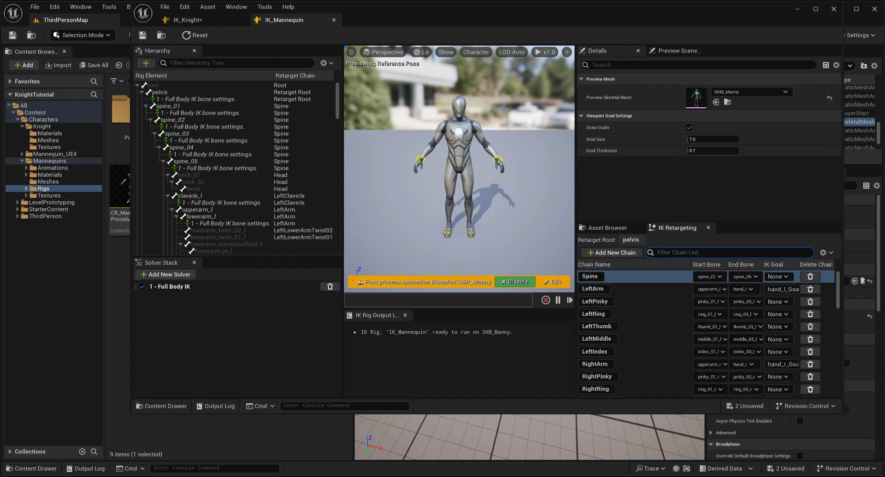
Step: Add a single-bone retarget chain named Root on the knight's root bone, without an IK goal
{"action": "left_click", "coordinate": [222, 18]}
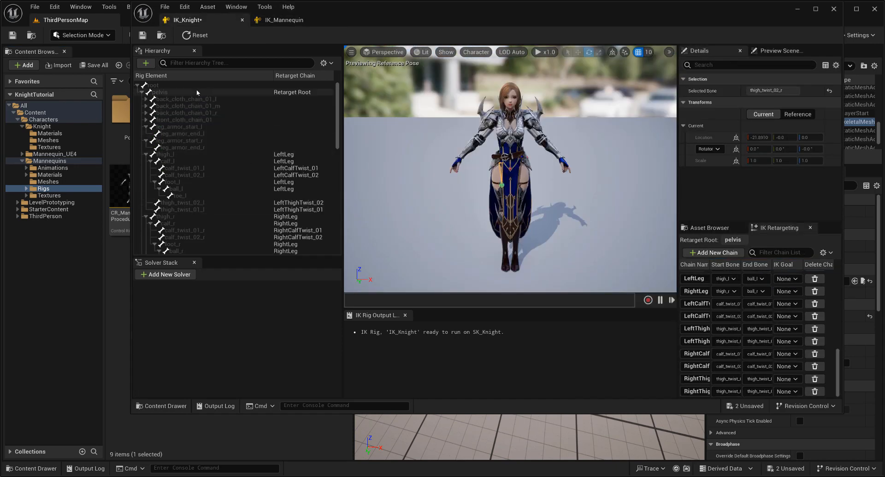
{"action": "left_click", "coordinate": [193, 87]}
{"action": "right_click", "coordinate": [193, 86]}
{"action": "left_click", "coordinate": [255, 242]}
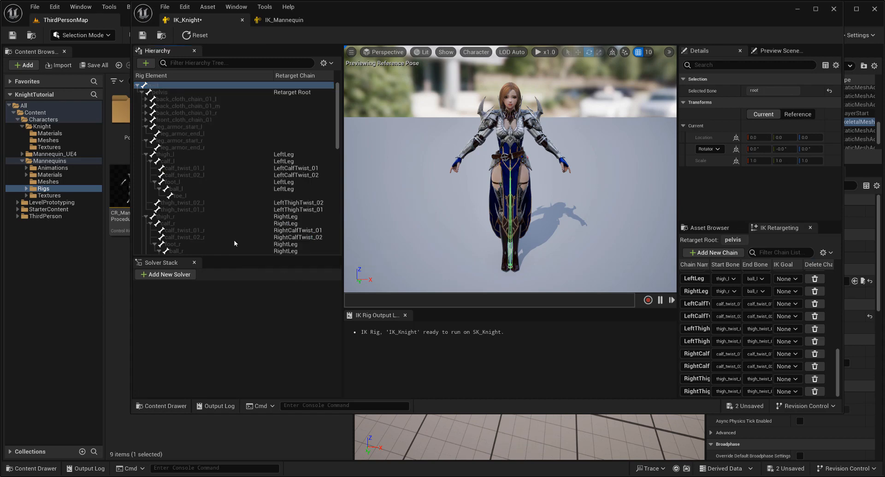
{"action": "left_click", "coordinate": [396, 268]}
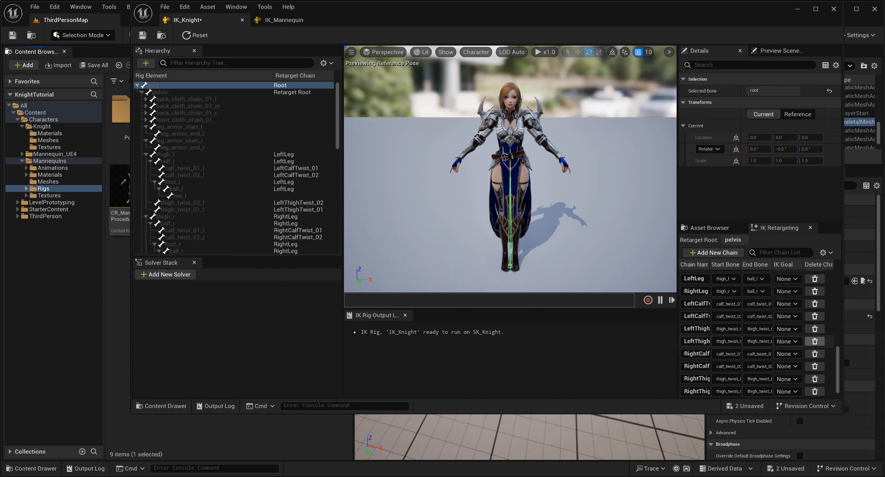
{"action": "scroll", "coordinate": [737, 341], "scroll_direction": "down", "scroll_amount": 1}
{"action": "left_click", "coordinate": [421, 164]}
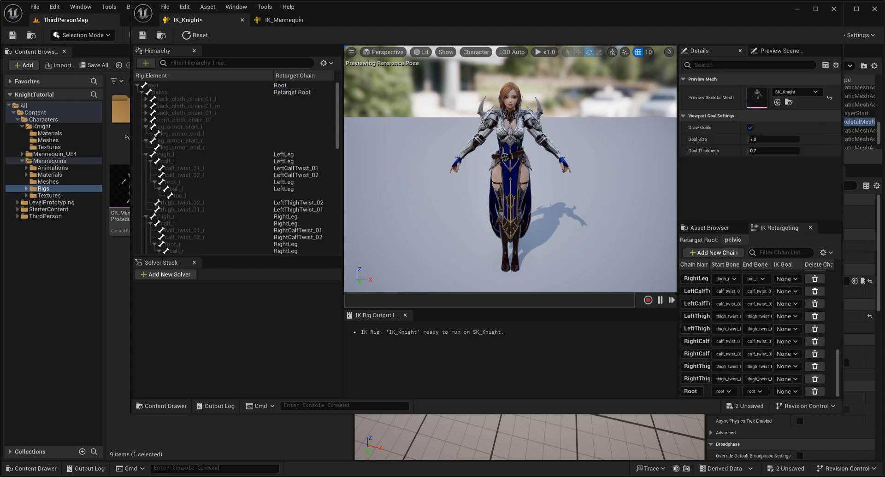
Step: Add a Full Body IK solver to the knight's rig and set the pelvis as its root bone
{"action": "left_click", "coordinate": [160, 275]}
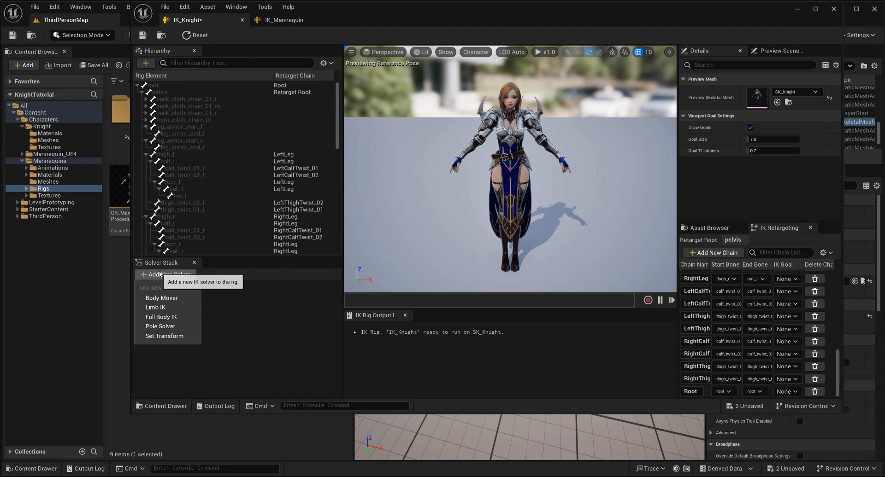
{"action": "left_click", "coordinate": [166, 317]}
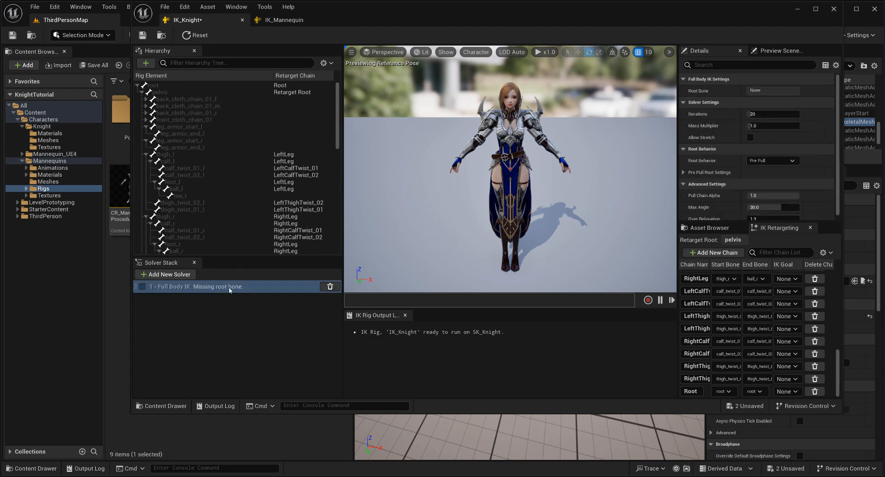
{"action": "left_click", "coordinate": [168, 93]}
{"action": "right_click", "coordinate": [167, 93]}
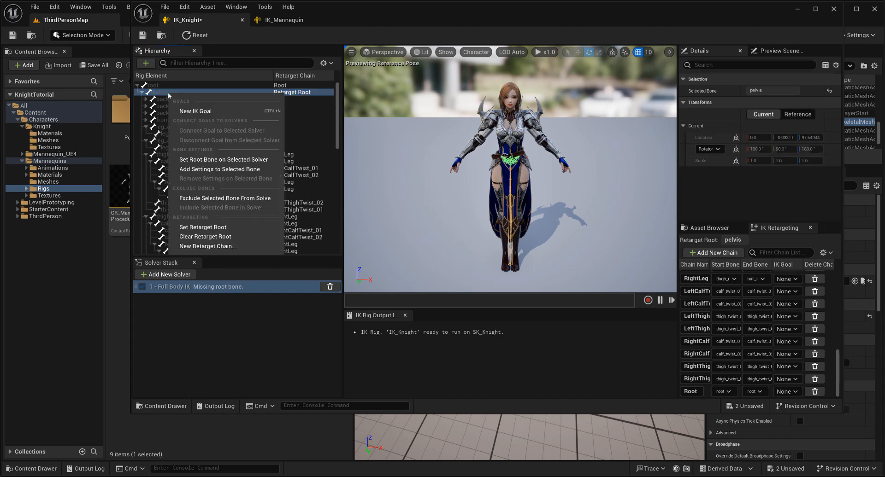
{"action": "left_click", "coordinate": [266, 160]}
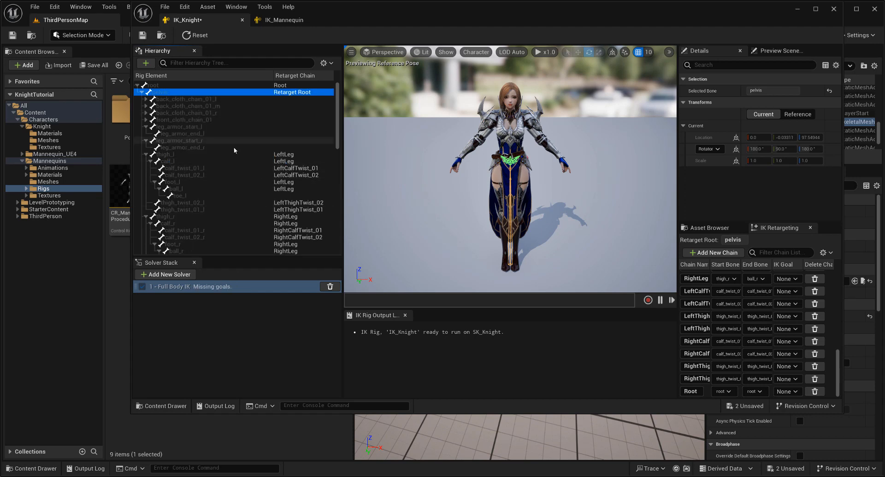
Step: Check the leg goals in the mannequin's rig, and add an IK goal on the knight's ball_l bone assigned to the LeftLeg chain
{"action": "left_click", "coordinate": [283, 21]}
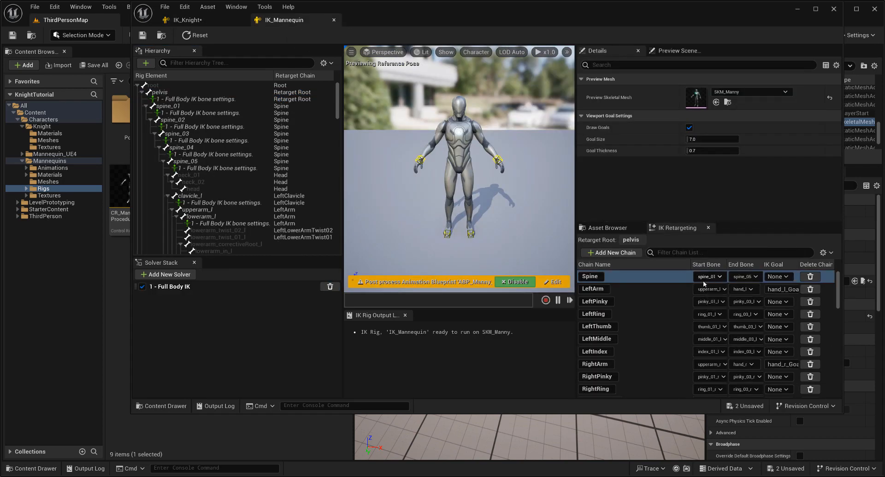
{"action": "scroll", "coordinate": [679, 358], "scroll_direction": "down", "scroll_amount": 3}
{"action": "scroll", "coordinate": [679, 358], "scroll_direction": "down", "scroll_amount": 2}
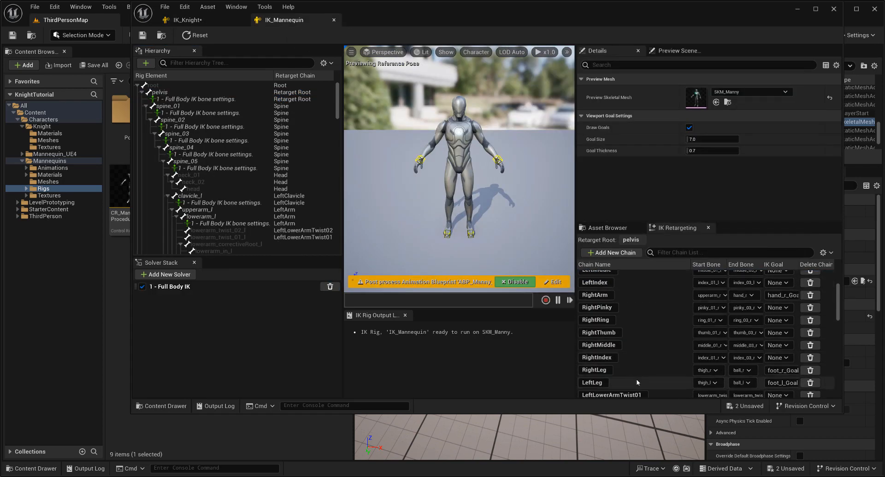
{"action": "left_click", "coordinate": [184, 20]}
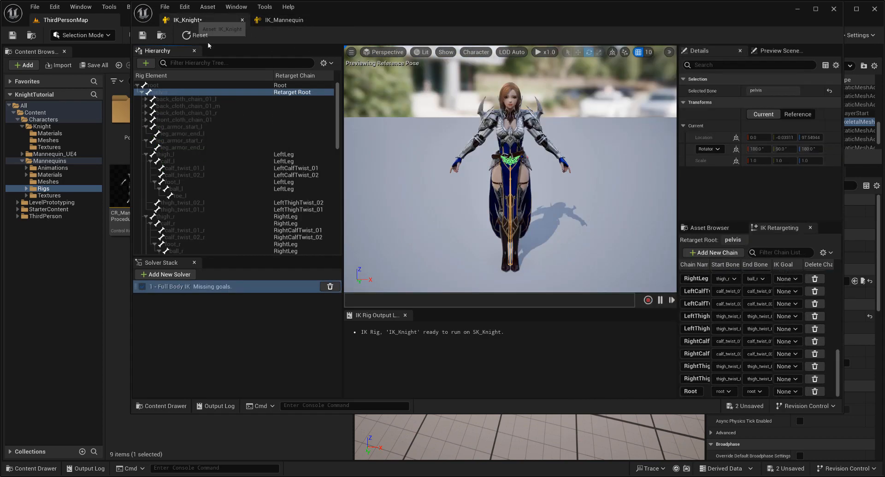
{"action": "left_click", "coordinate": [218, 191]}
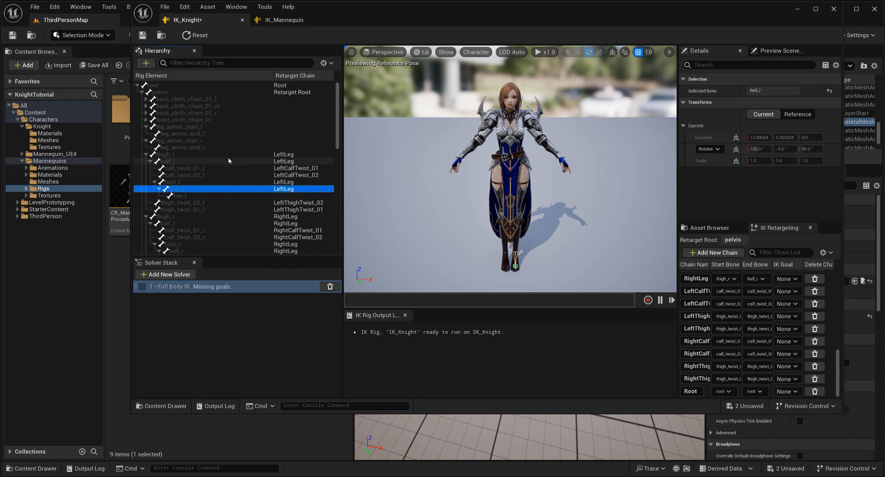
{"action": "scroll", "coordinate": [228, 157], "scroll_direction": "down", "scroll_amount": 3}
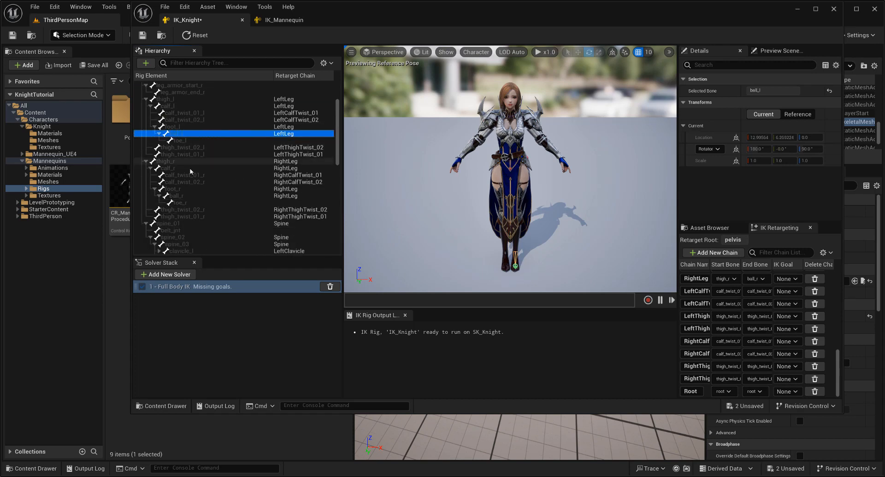
{"action": "right_click", "coordinate": [193, 138]}
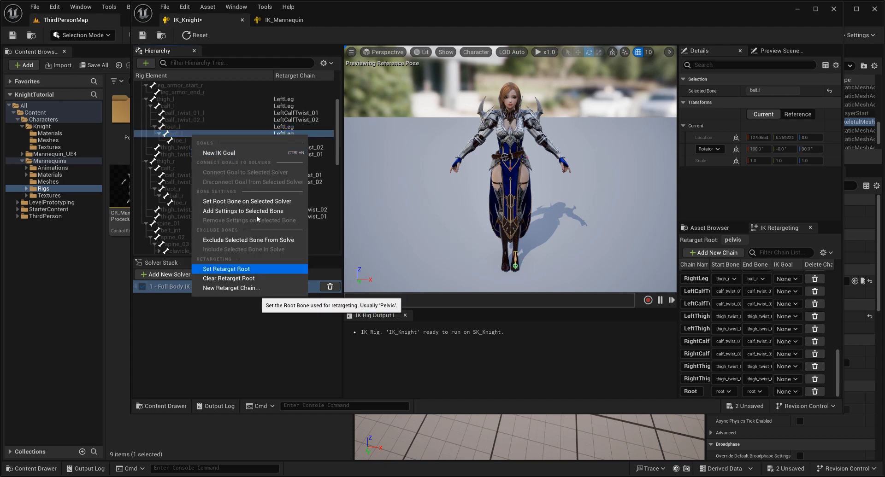
{"action": "left_click", "coordinate": [266, 153]}
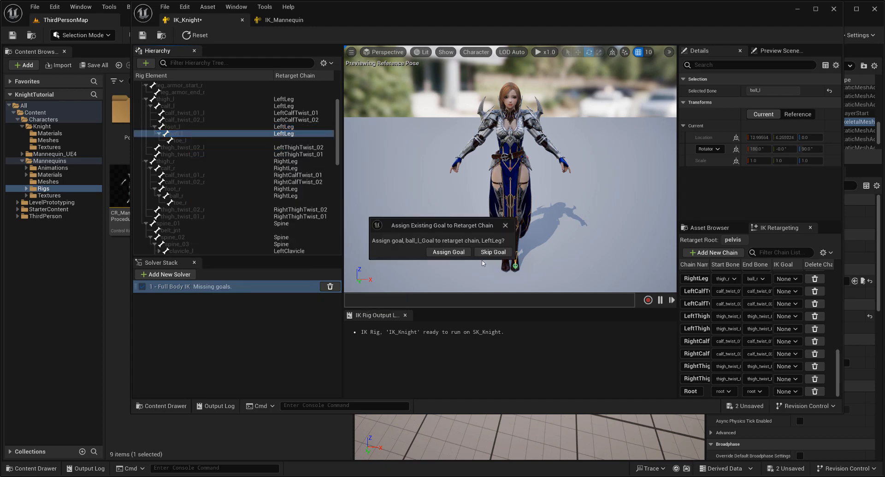
{"action": "left_click", "coordinate": [442, 253]}
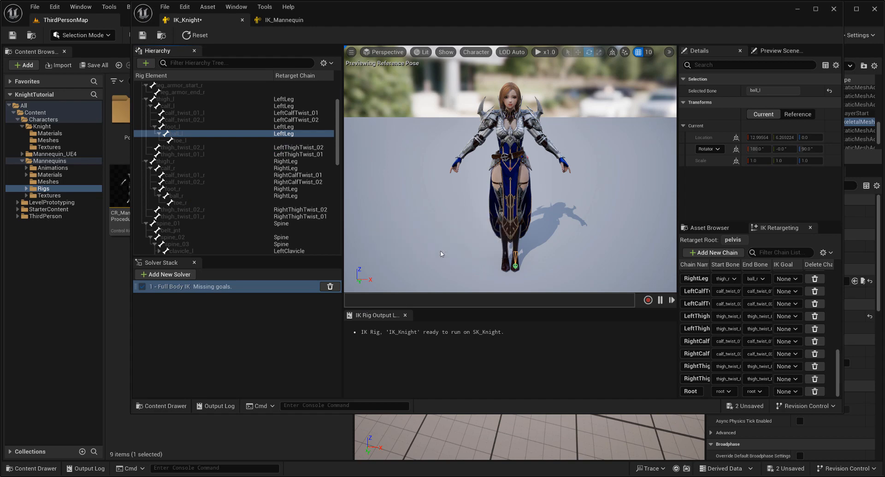
Step: Rename the knight's left leg IK goal to foot_l_Goal, matching the goal name in the mannequin's rig
{"action": "left_click", "coordinate": [278, 20]}
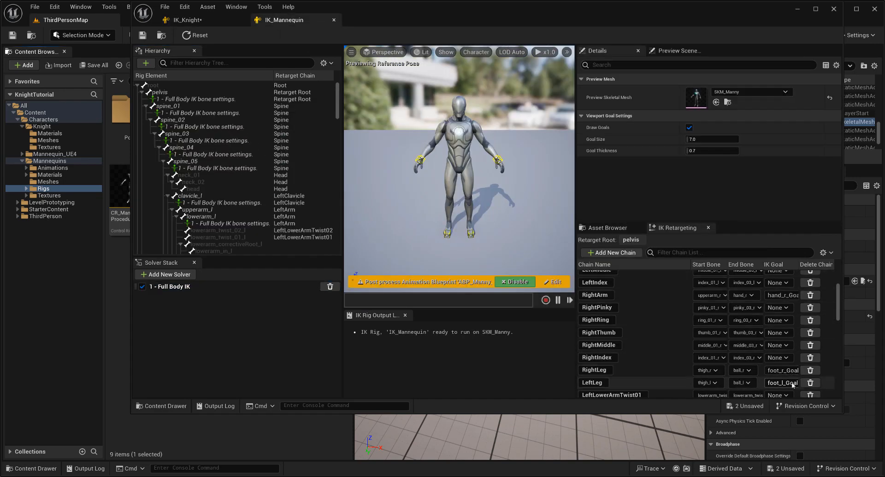
{"action": "left_click", "coordinate": [183, 19]}
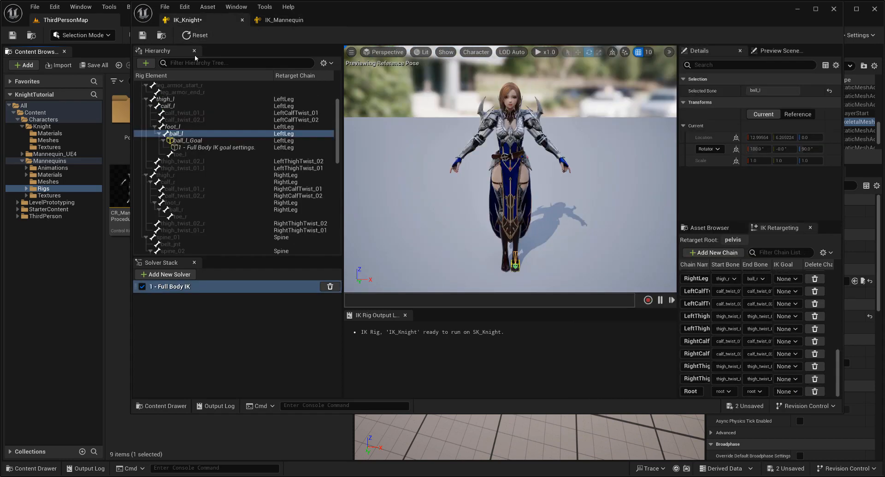
{"action": "left_click", "coordinate": [194, 141]}
{"action": "key", "text": "F2"}
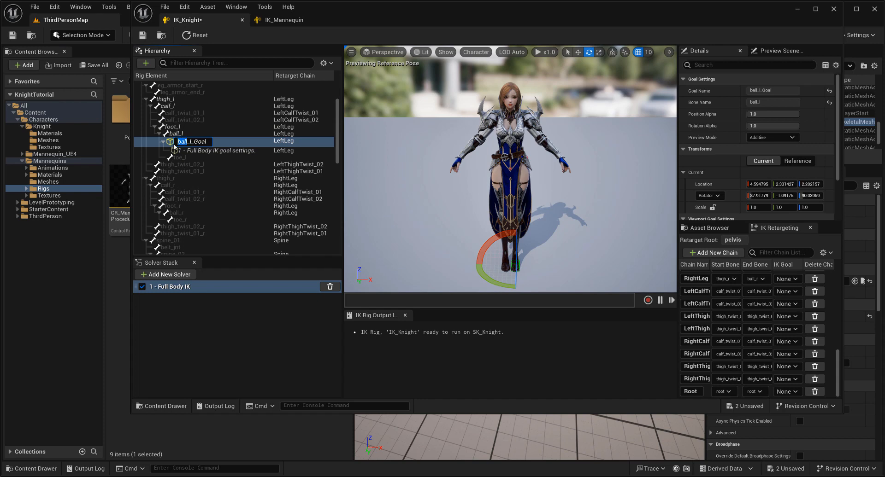
{"action": "key", "text": "Return"}
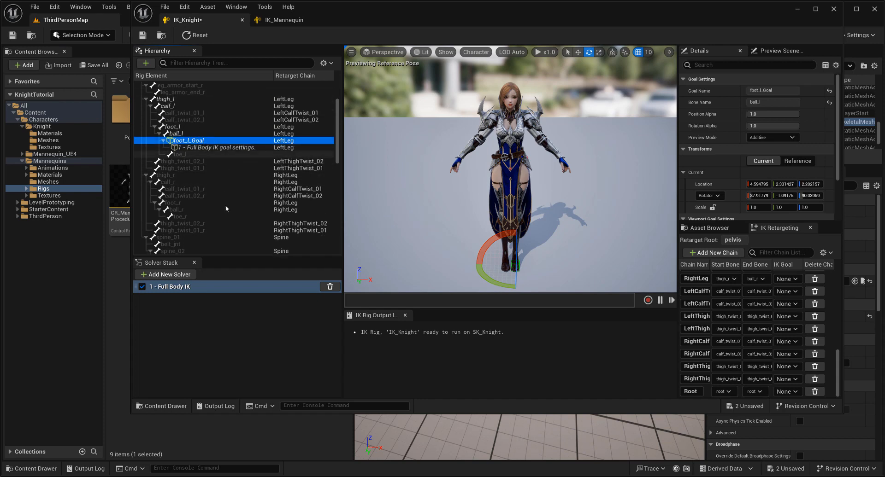
Step: With the Full Body IK solver selected, add an IK goal on ball_r and assign it to the RightLeg chain
{"action": "scroll", "coordinate": [226, 202], "scroll_direction": "down", "scroll_amount": 2}
{"action": "scroll", "coordinate": [225, 199], "scroll_direction": "down", "scroll_amount": 1}
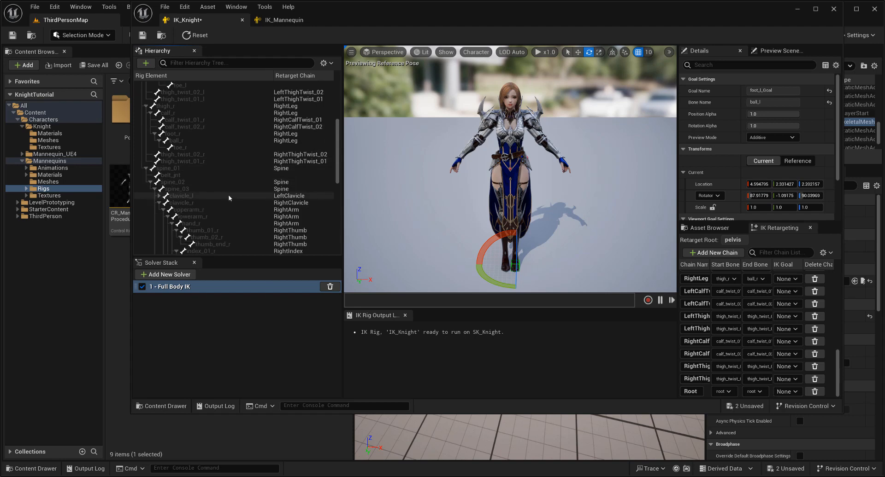
{"action": "scroll", "coordinate": [230, 198], "scroll_direction": "up", "scroll_amount": 1}
{"action": "left_click", "coordinate": [188, 288]}
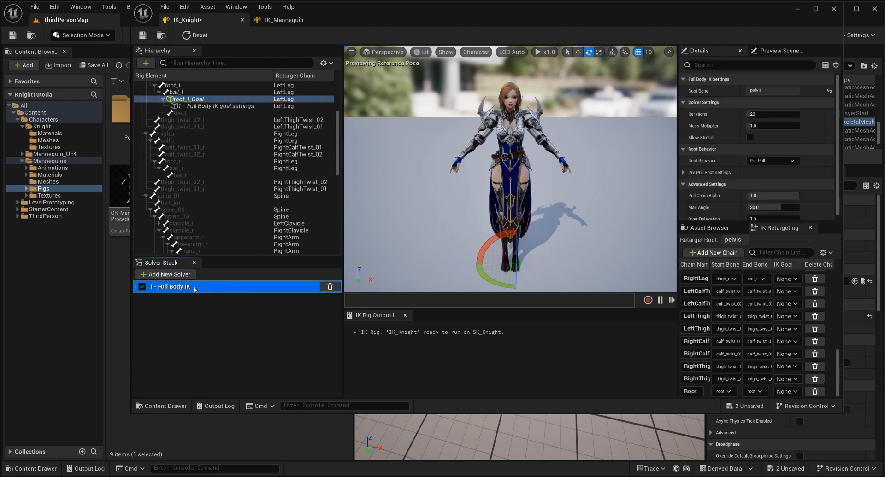
{"action": "left_click", "coordinate": [189, 167]}
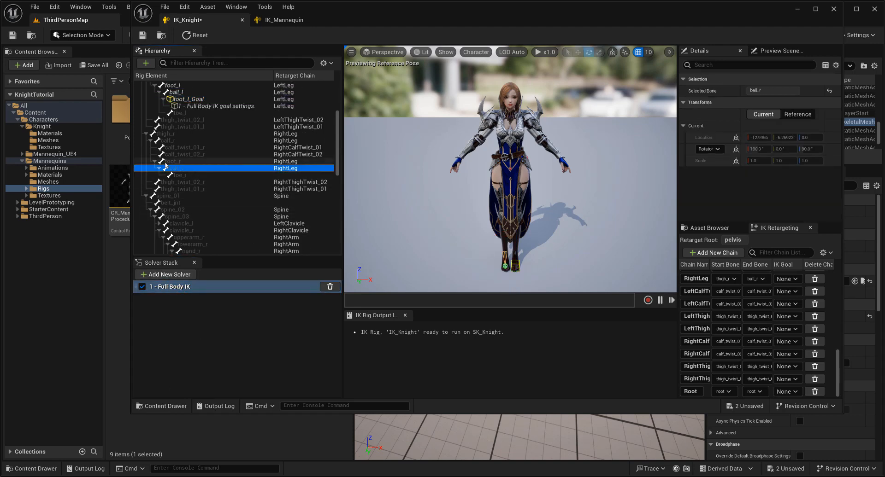
{"action": "right_click", "coordinate": [189, 168]}
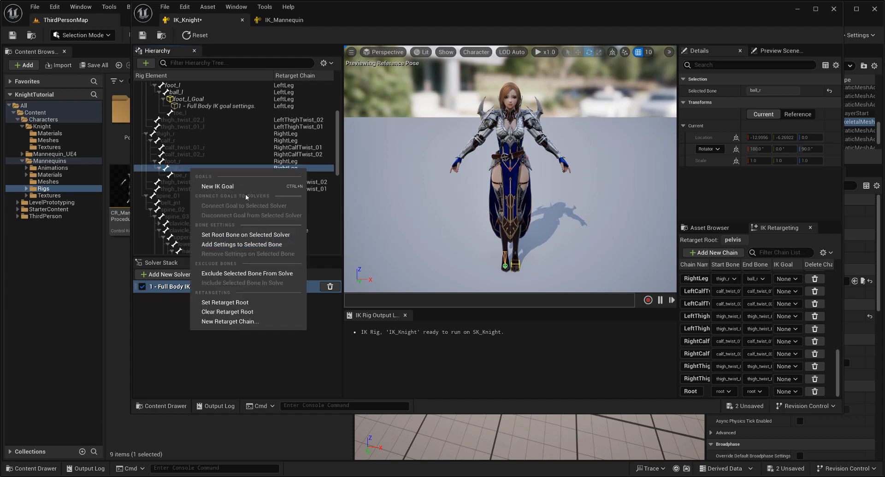
{"action": "left_click", "coordinate": [226, 187]}
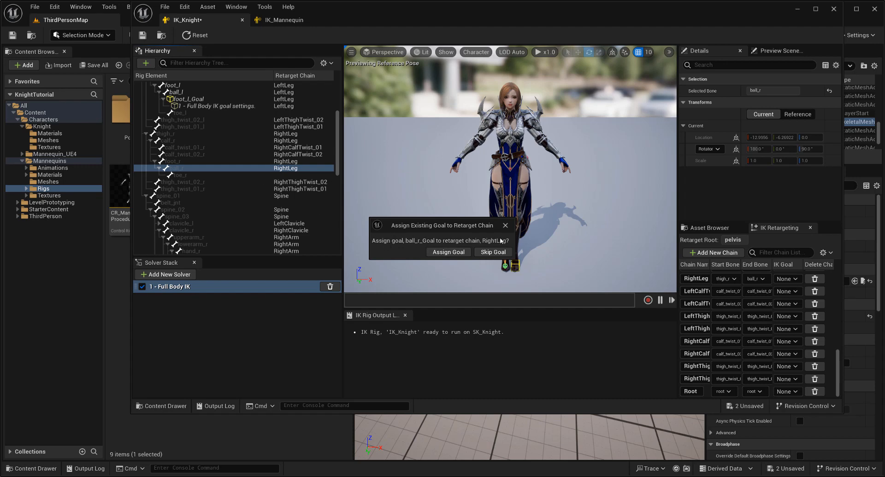
{"action": "left_click", "coordinate": [450, 252]}
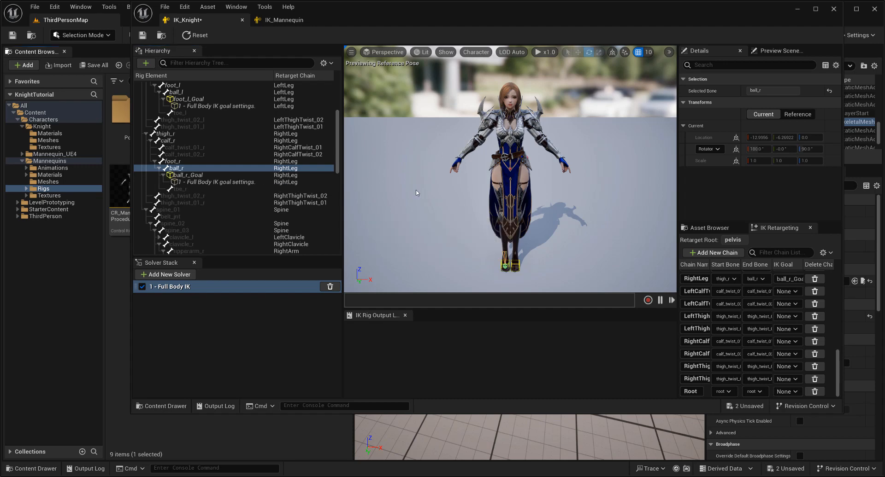
Step: Rename the right leg's IK goal to foot_r_Goal
{"action": "left_click", "coordinate": [215, 175]}
{"action": "left_click", "coordinate": [181, 176]}
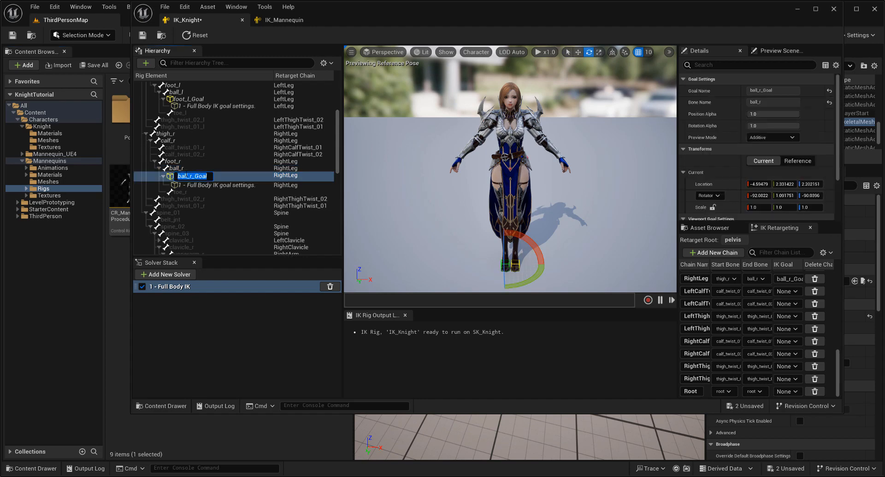
{"action": "type", "text": "foot"}
{"action": "key", "text": "Return"}
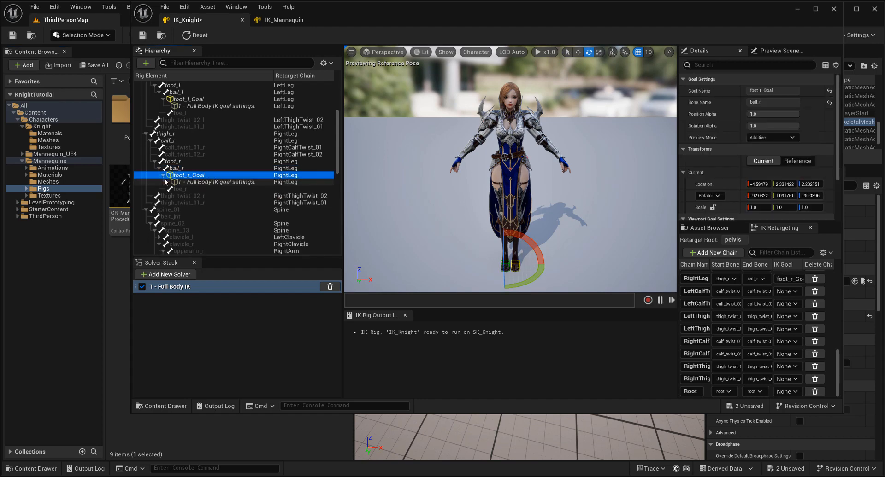
Step: Add an IK goal on the hand_r bone and assign it to the RightArm chain
{"action": "scroll", "coordinate": [211, 176], "scroll_direction": "down", "scroll_amount": 5}
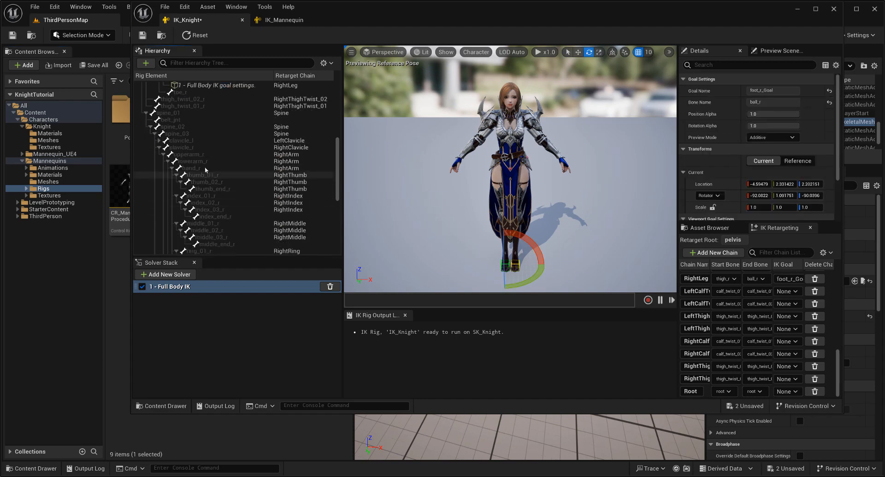
{"action": "left_click", "coordinate": [203, 167]}
{"action": "right_click", "coordinate": [204, 167]}
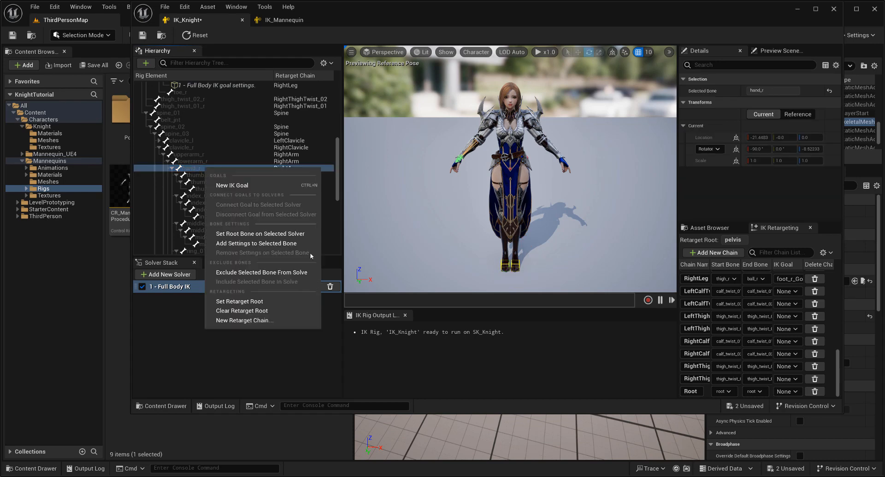
{"action": "left_click", "coordinate": [236, 185]}
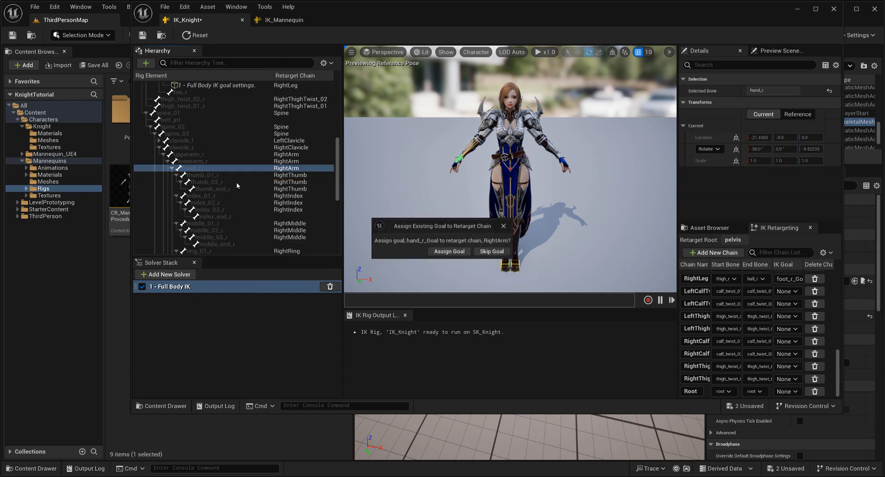
{"action": "left_click", "coordinate": [446, 253]}
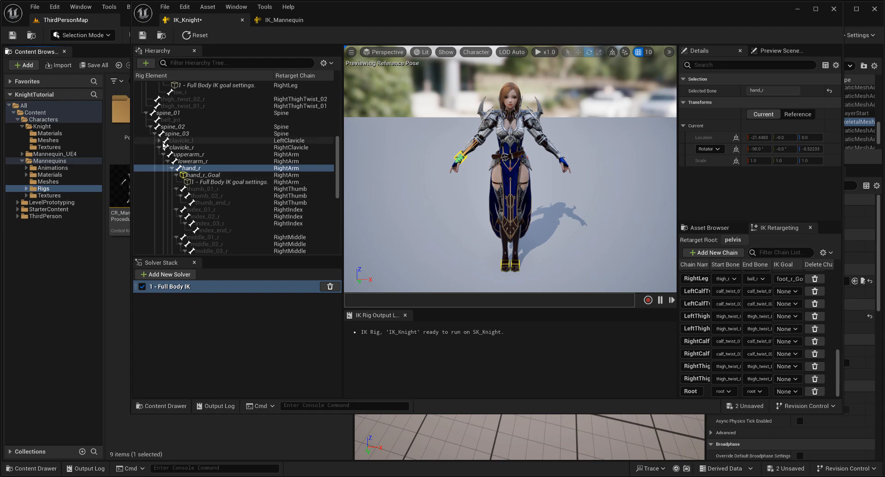
Step: Add an IK goal on the hand_l bone and assign it to the LeftArm chain
{"action": "left_click", "coordinate": [159, 148]}
{"action": "left_click", "coordinate": [159, 141]}
{"action": "left_click", "coordinate": [205, 162]}
{"action": "right_click", "coordinate": [207, 160]}
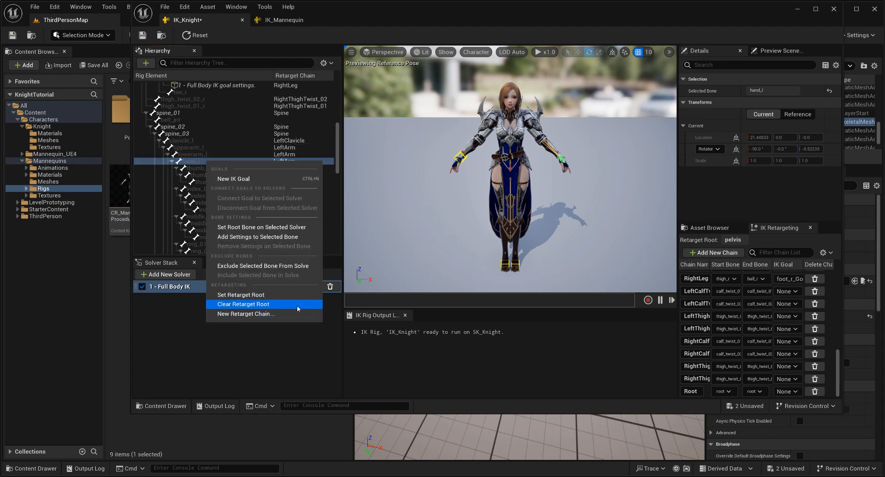
{"action": "left_click", "coordinate": [258, 180]}
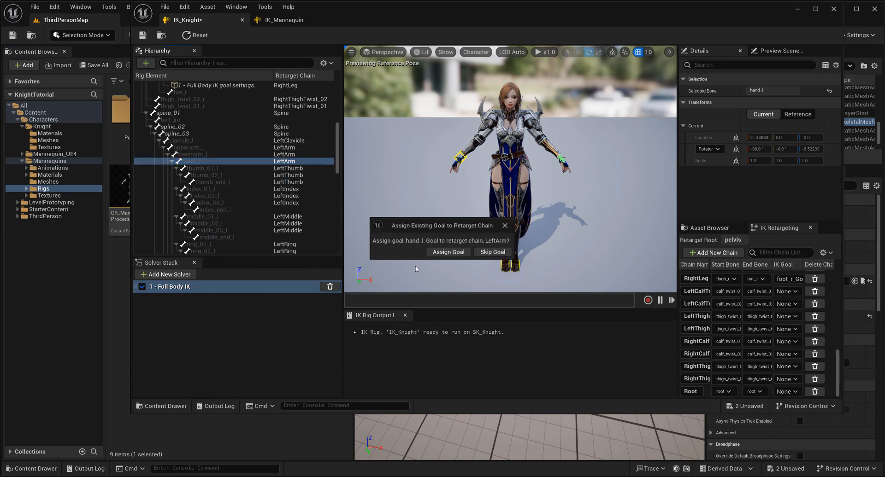
{"action": "left_click", "coordinate": [446, 253]}
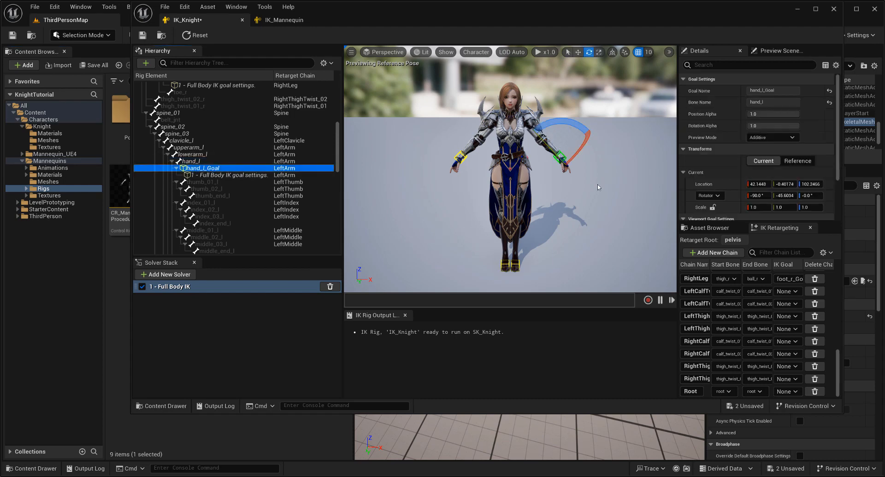
Step: Try out the left hand's IK goal with the move gizmo in the preview, and reset the rig's pose
{"action": "mouse_move", "coordinate": [597, 187]}
{"action": "left_mouse_down", "text": "alt"}
{"action": "mouse_move", "coordinate": [594, 196]}
{"action": "mouse_move", "coordinate": [576, 193]}
{"action": "mouse_move", "coordinate": [609, 156]}
{"action": "mouse_move", "coordinate": [630, 256]}
{"action": "mouse_move", "coordinate": [618, 174]}
{"action": "mouse_move", "coordinate": [608, 162]}
{"action": "mouse_move", "coordinate": [639, 179]}
{"action": "mouse_move", "coordinate": [610, 152]}
{"action": "mouse_move", "coordinate": [627, 184]}
{"action": "mouse_move", "coordinate": [596, 164]}
{"action": "mouse_move", "coordinate": [607, 177]}
{"action": "left_mouse_up", "text": "alt"}
{"action": "key", "text": "w"}
{"action": "scroll", "coordinate": [596, 185], "scroll_direction": "up", "scroll_amount": 4}
{"action": "scroll", "coordinate": [597, 187], "scroll_direction": "down", "scroll_amount": 4}
{"action": "left_click", "coordinate": [196, 36]}
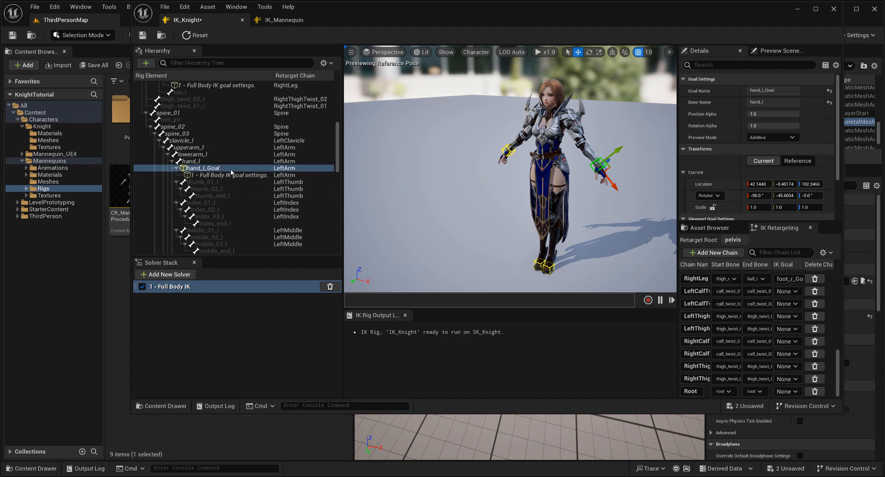
Step: Add Full Body IK bone settings to lowerarm_l and enable its preferred angles with values 0, 0 and -90
{"action": "left_click", "coordinate": [206, 154]}
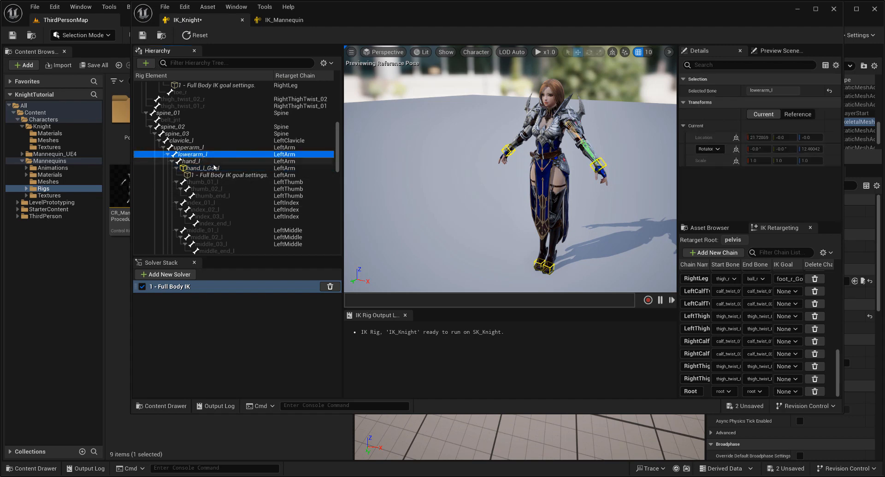
{"action": "right_click", "coordinate": [204, 157]}
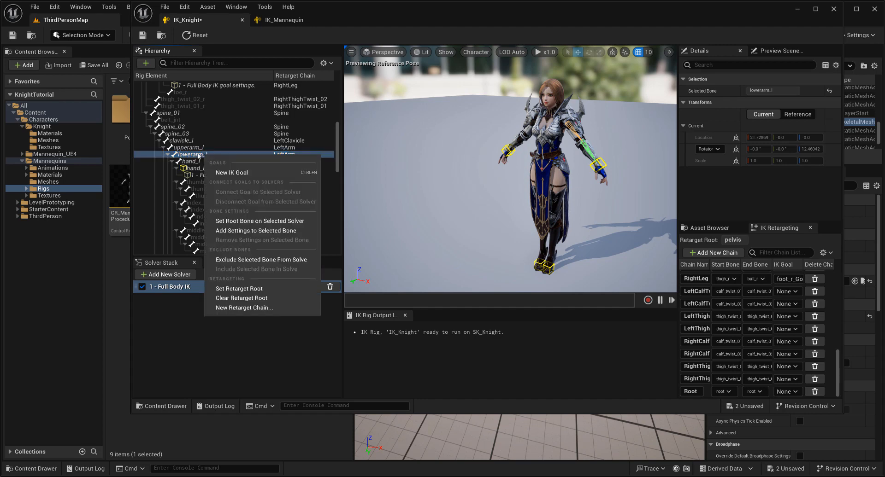
{"action": "left_click", "coordinate": [270, 233]}
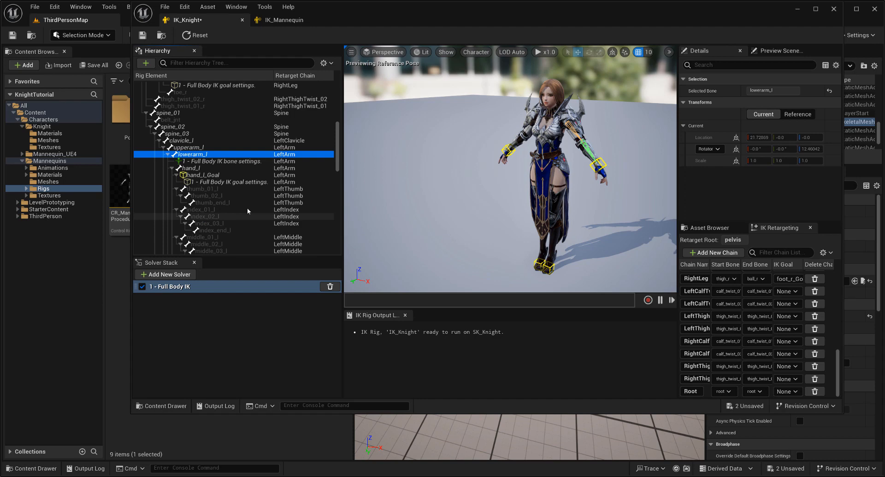
{"action": "left_click", "coordinate": [217, 162]}
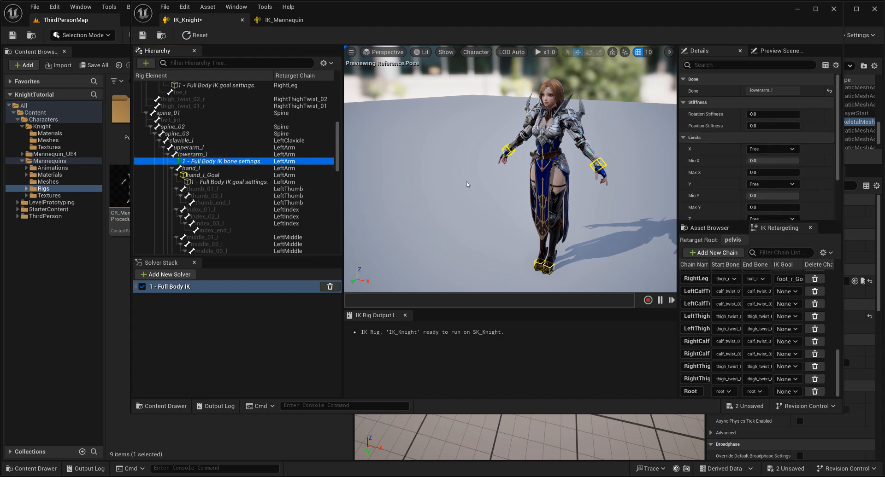
{"action": "scroll", "coordinate": [707, 153], "scroll_direction": "down", "scroll_amount": 3}
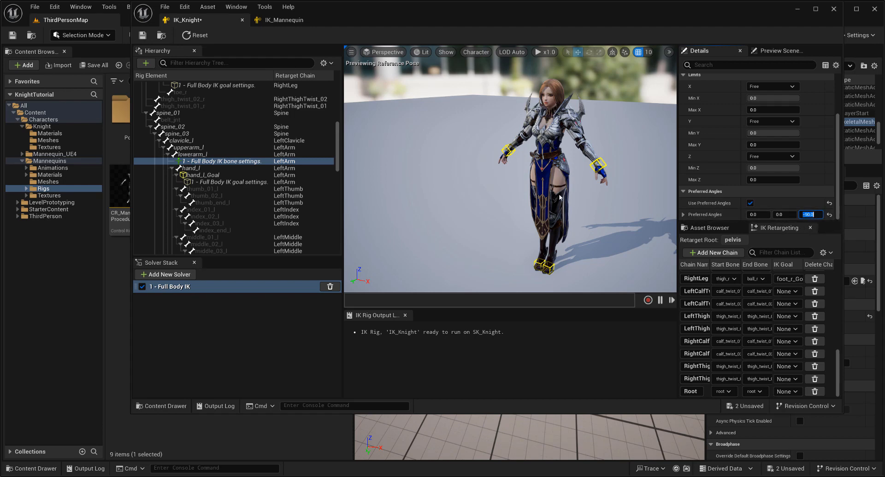
Step: Test the elbow bend by pulling the left hand goal inward, and set lowerarm_l's preferred Z angle to 90
{"action": "left_click", "coordinate": [598, 164]}
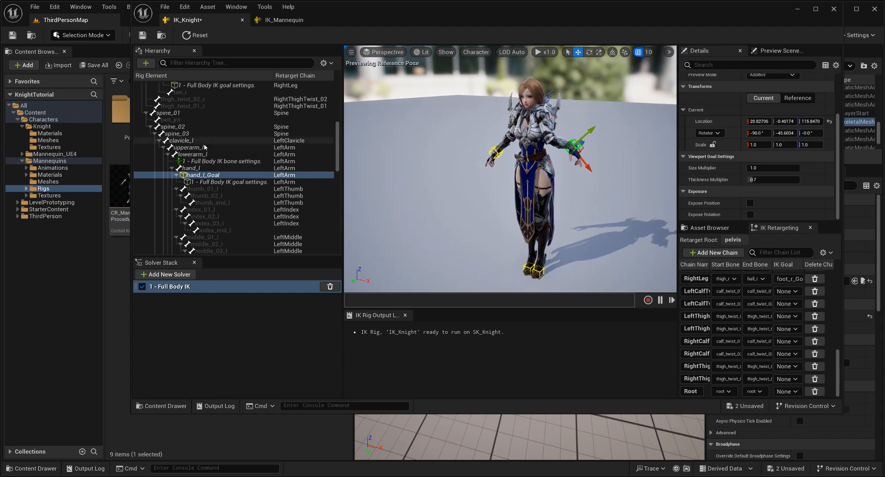
{"action": "left_click", "coordinate": [221, 161]}
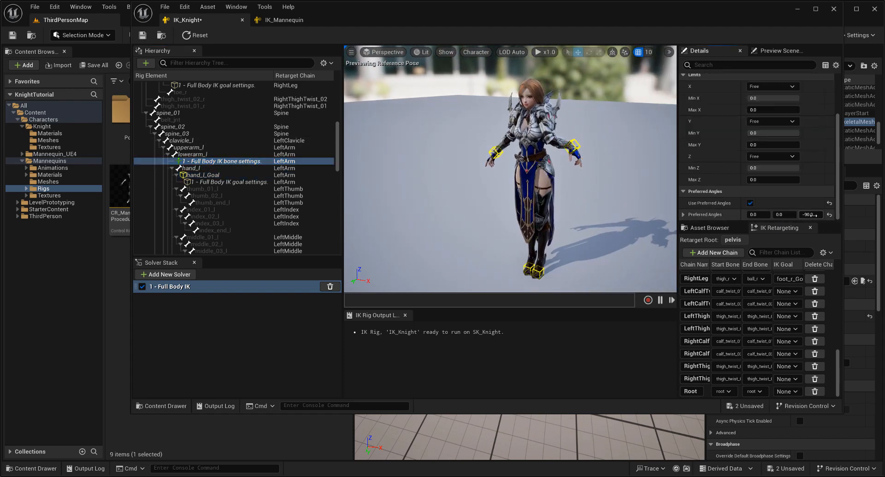
{"action": "type", "text": "90"}
{"action": "key", "text": "Return"}
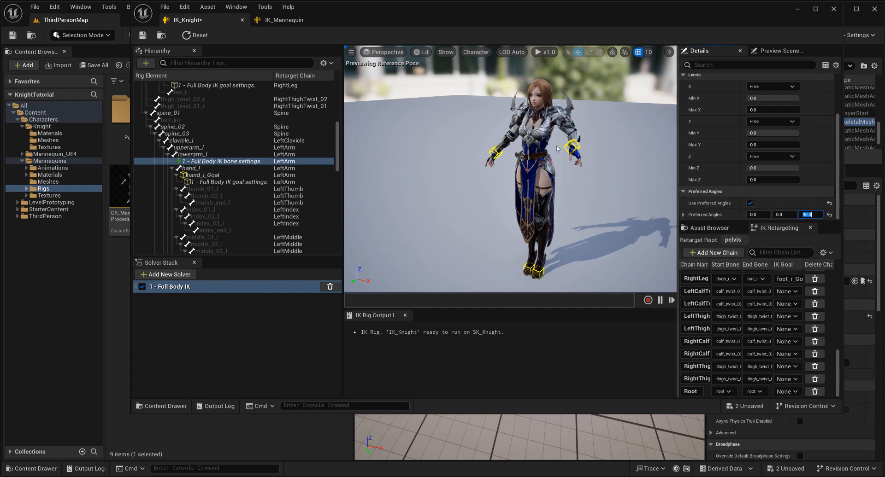
Step: Move the left hand goal to test the elbow bend, and bring up lowerarm_l's Full Body IK bone settings
{"action": "left_click", "coordinate": [572, 147]}
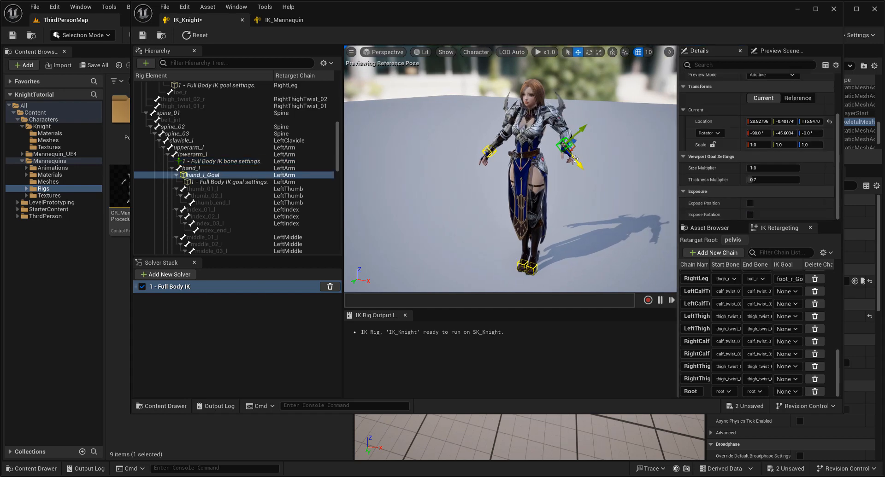
{"action": "mouse_move", "coordinate": [572, 147]}
{"action": "left_mouse_down"}
{"action": "mouse_move", "coordinate": [600, 185]}
{"action": "mouse_move", "coordinate": [571, 159]}
{"action": "left_mouse_up"}
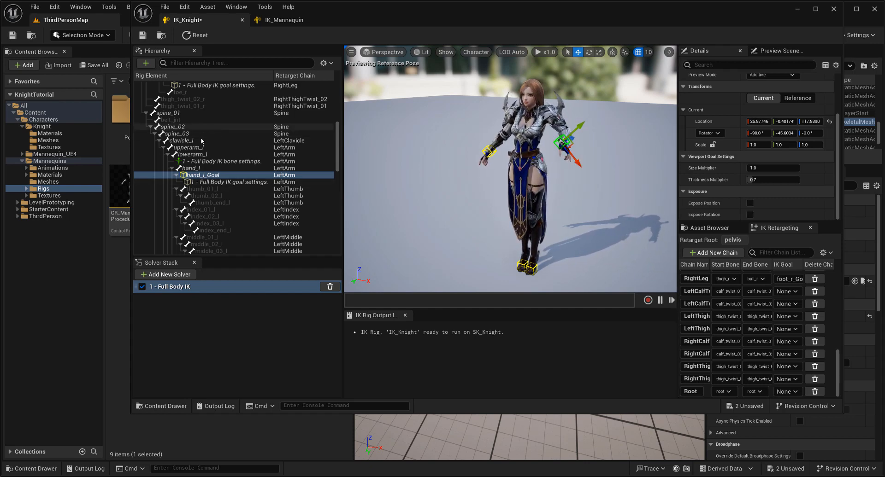
{"action": "left_click", "coordinate": [198, 162]}
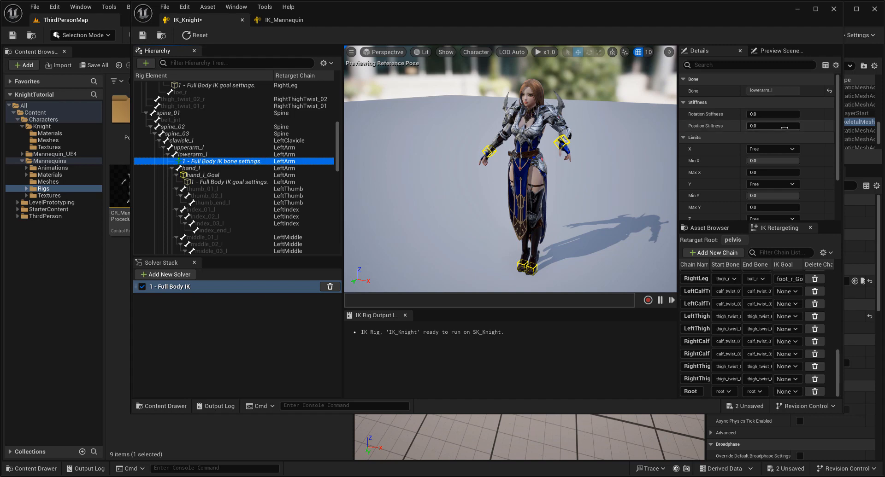
Step: Check the clavicle_l bone settings in the IK_Mannequin rig as a reference, and return to IK_Knight
{"action": "left_click", "coordinate": [191, 141]}
{"action": "right_click", "coordinate": [193, 143]}
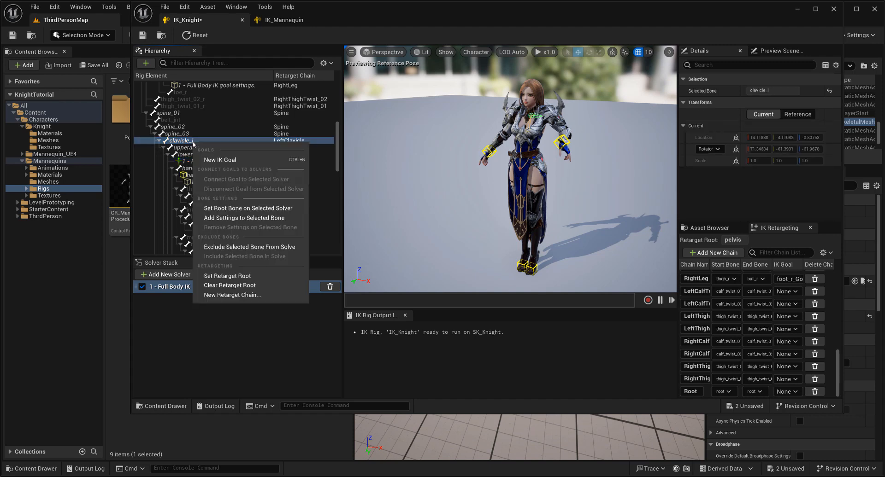
{"action": "left_click", "coordinate": [279, 20]}
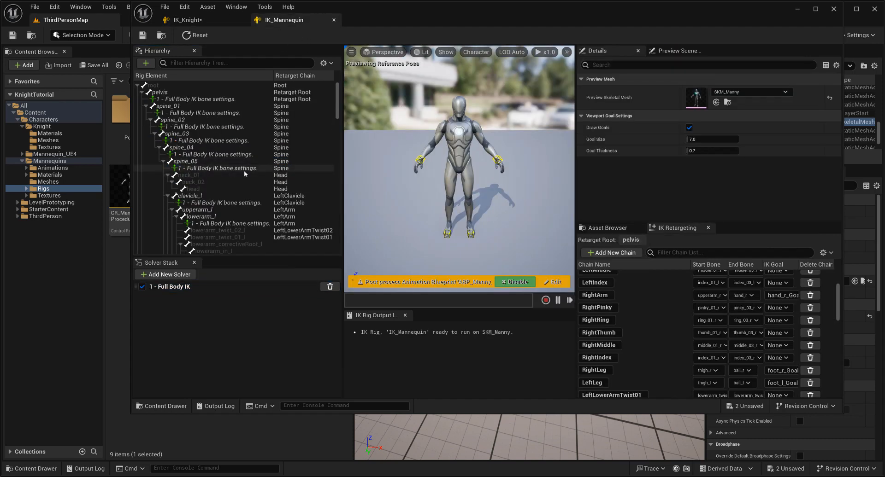
{"action": "left_click", "coordinate": [215, 204]}
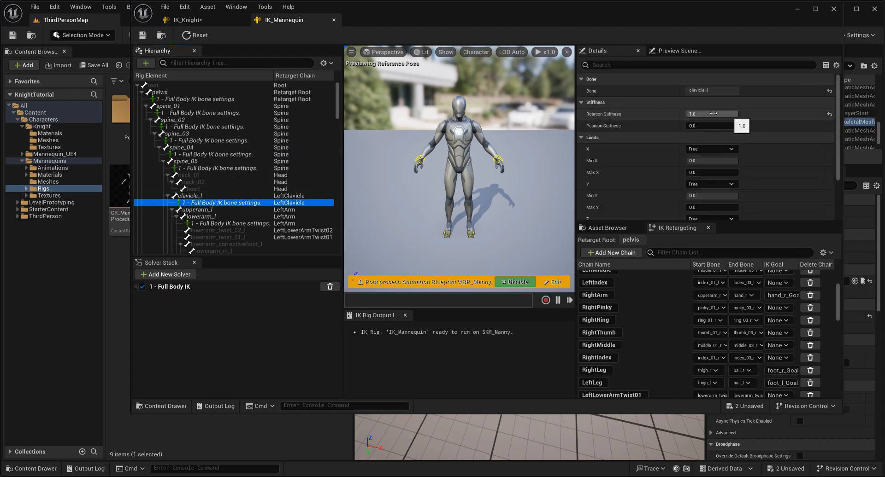
{"action": "left_click", "coordinate": [187, 20]}
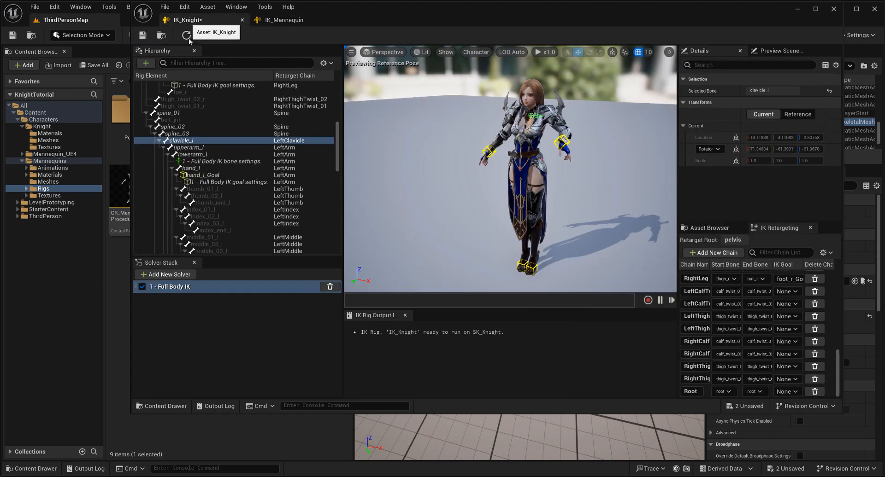
Step: Add Full Body IK bone settings to clavicle_l and set its rotation stiffness to 1
{"action": "left_click", "coordinate": [189, 141]}
{"action": "right_click", "coordinate": [189, 142]}
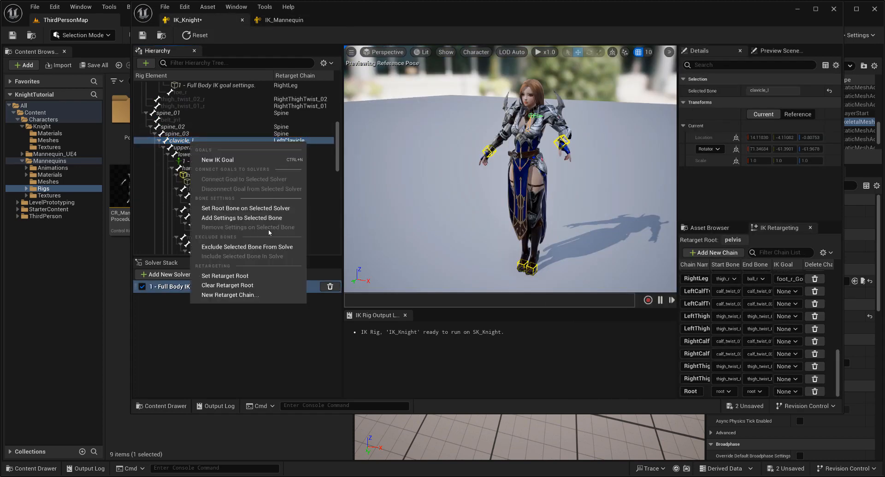
{"action": "left_click", "coordinate": [220, 218]}
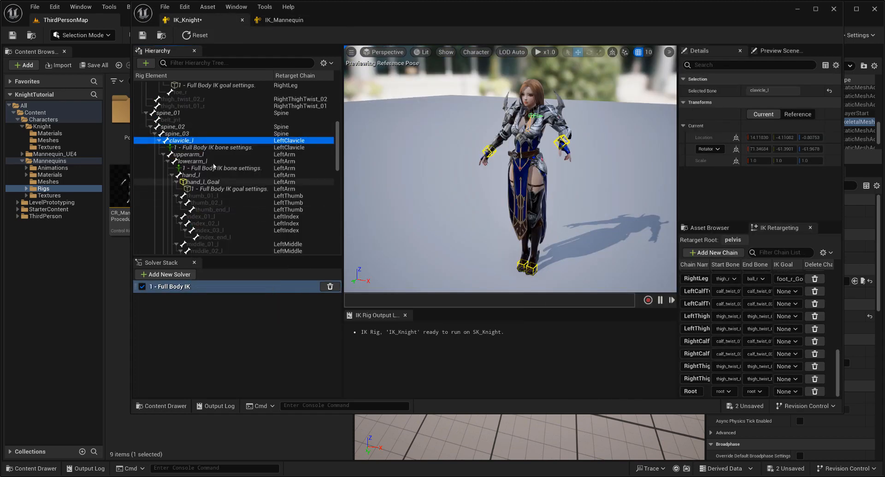
{"action": "left_click", "coordinate": [246, 146]}
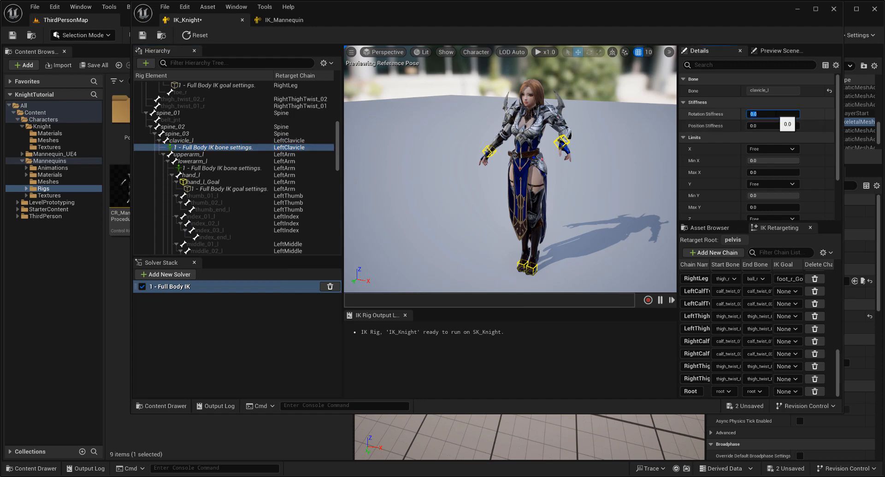
{"action": "type", "text": "1"}
{"action": "key", "text": "Return"}
Step: Move the left hand goal to test the stiffened clavicle, and reset the rig pose
{"action": "left_click", "coordinate": [558, 141]}
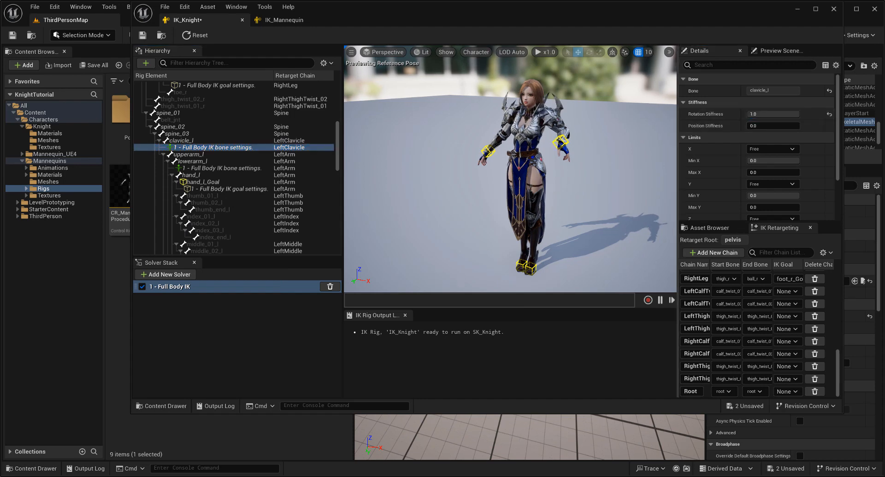
{"action": "mouse_move", "coordinate": [575, 159]}
{"action": "left_mouse_down"}
{"action": "mouse_move", "coordinate": [602, 198]}
{"action": "mouse_move", "coordinate": [571, 150]}
{"action": "mouse_move", "coordinate": [595, 179]}
{"action": "mouse_move", "coordinate": [582, 162]}
{"action": "left_mouse_up"}
{"action": "left_click", "coordinate": [197, 36]}
Step: Add Full Body IK bone settings to clavicle_r and lowerarm_r, and set clavicle_r's rotation stiffness to 1
{"action": "scroll", "coordinate": [231, 188], "scroll_direction": "down", "scroll_amount": 3}
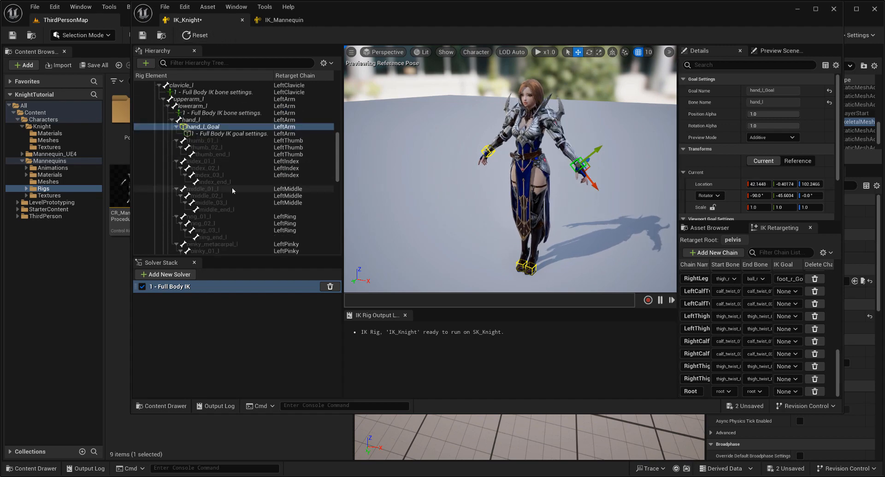
{"action": "scroll", "coordinate": [231, 187], "scroll_direction": "up", "scroll_amount": 8}
{"action": "scroll", "coordinate": [224, 194], "scroll_direction": "down", "scroll_amount": 10}
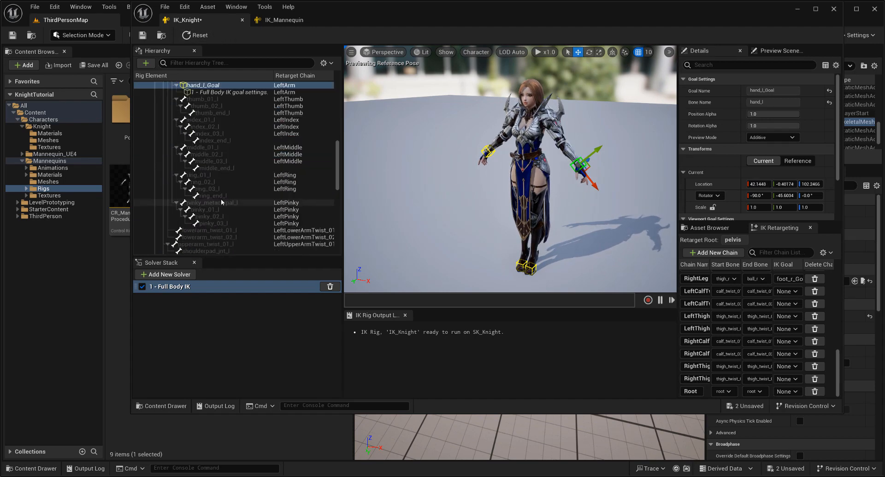
{"action": "left_click", "coordinate": [199, 140]}
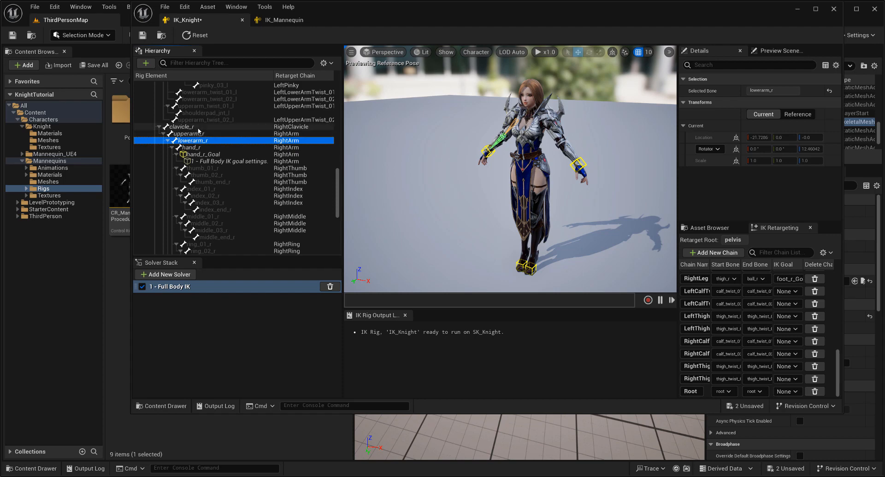
{"action": "left_click", "coordinate": [199, 127], "text": "ctrl"}
{"action": "right_click", "coordinate": [203, 141]}
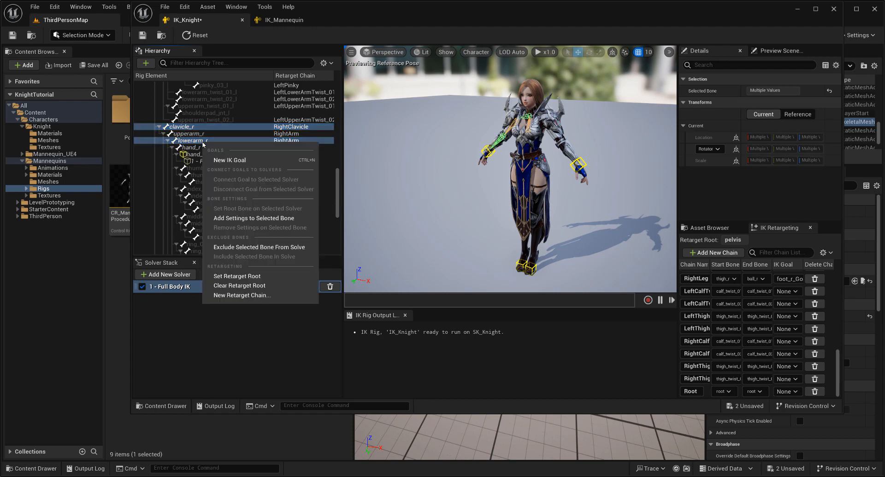
{"action": "left_click", "coordinate": [250, 218]}
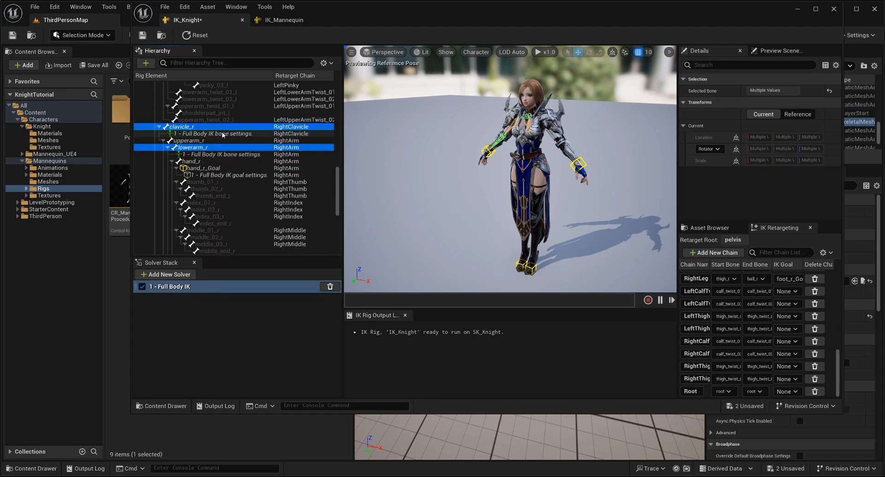
{"action": "left_click", "coordinate": [222, 133]}
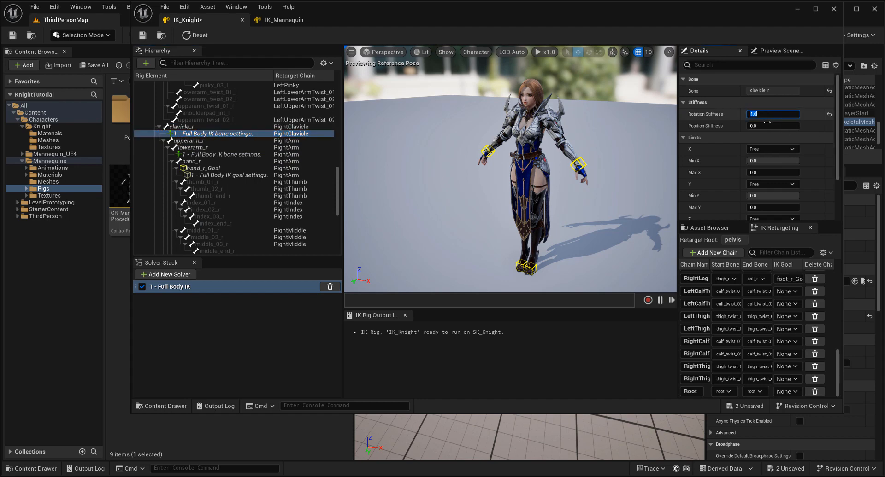
Step: Enable preferred angles in lowerarm_r's bone settings with a Z angle of 90
{"action": "left_click", "coordinate": [179, 156]}
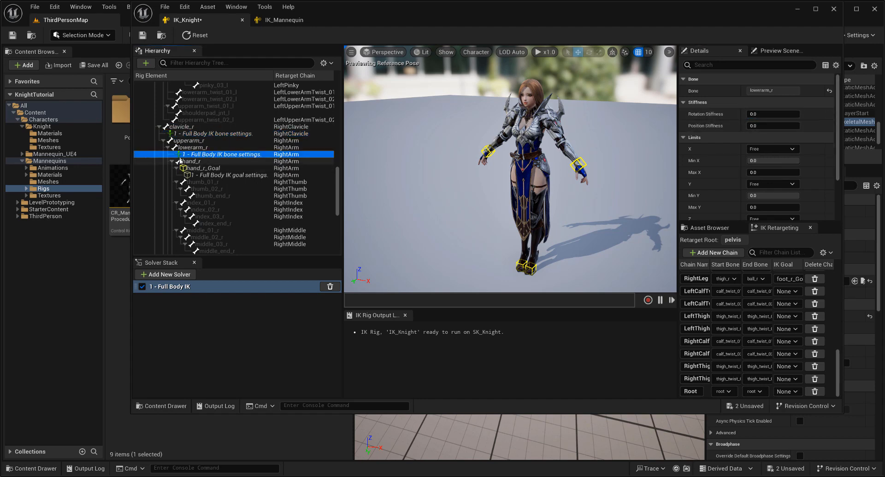
{"action": "scroll", "coordinate": [704, 185], "scroll_direction": "down", "scroll_amount": 3}
{"action": "left_click", "coordinate": [750, 204]}
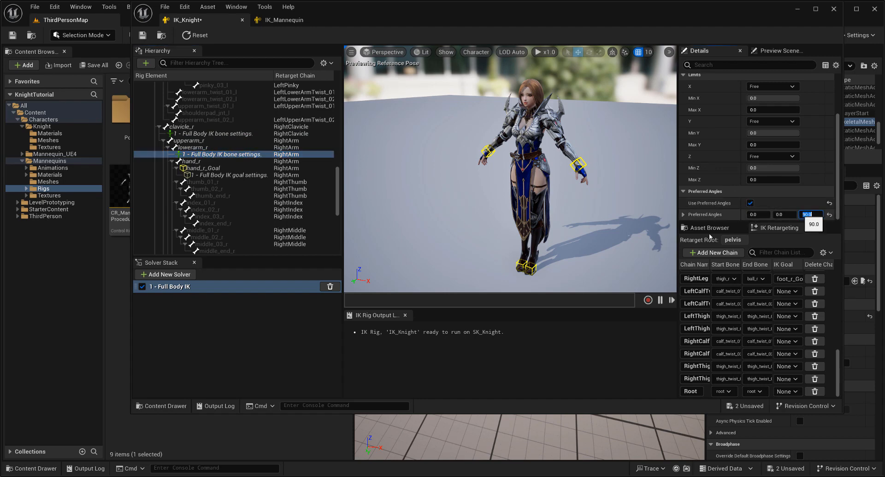
Step: Move the right hand goal toward the body to test the arm bend, and reset the rig pose
{"action": "left_click", "coordinate": [488, 152]}
{"action": "mouse_move", "coordinate": [513, 135]}
{"action": "left_mouse_down"}
{"action": "mouse_move", "coordinate": [504, 144]}
{"action": "mouse_move", "coordinate": [516, 130]}
{"action": "left_mouse_up"}
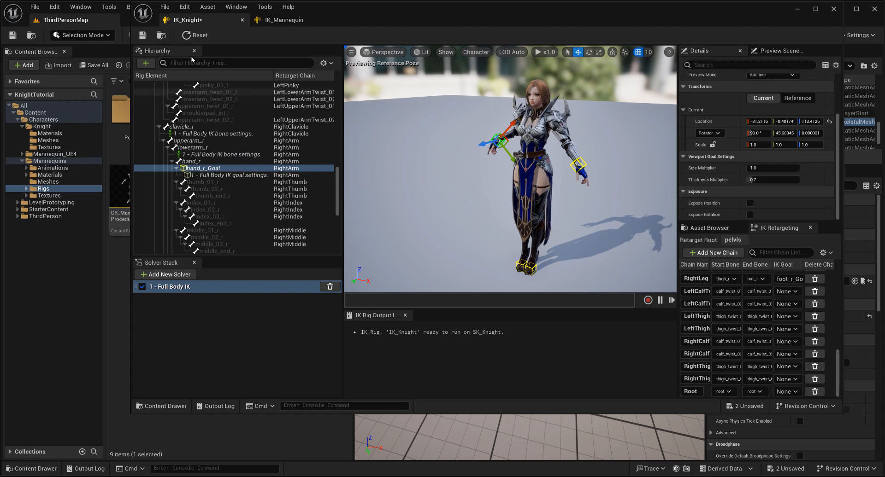
{"action": "left_click", "coordinate": [200, 36]}
Step: Add Full Body IK bone settings to the left leg's thigh_l and calf_l bones
{"action": "scroll", "coordinate": [236, 180], "scroll_direction": "up", "scroll_amount": 10}
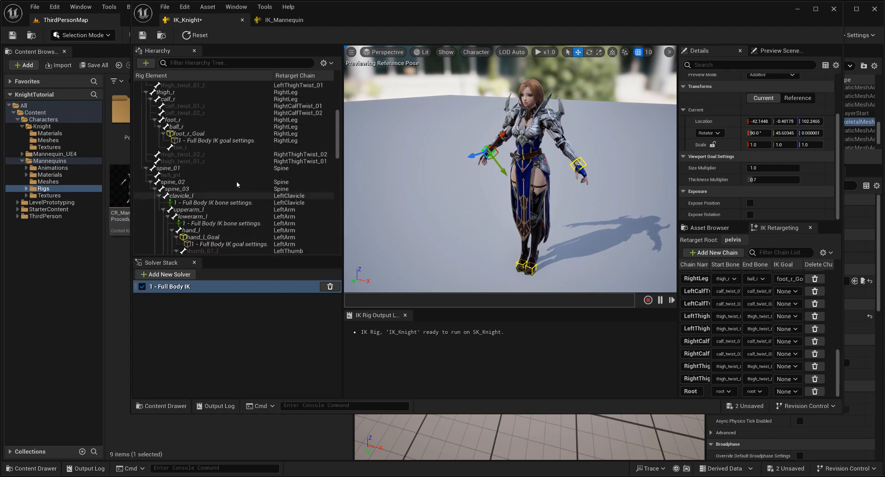
{"action": "scroll", "coordinate": [237, 183], "scroll_direction": "up", "scroll_amount": 5}
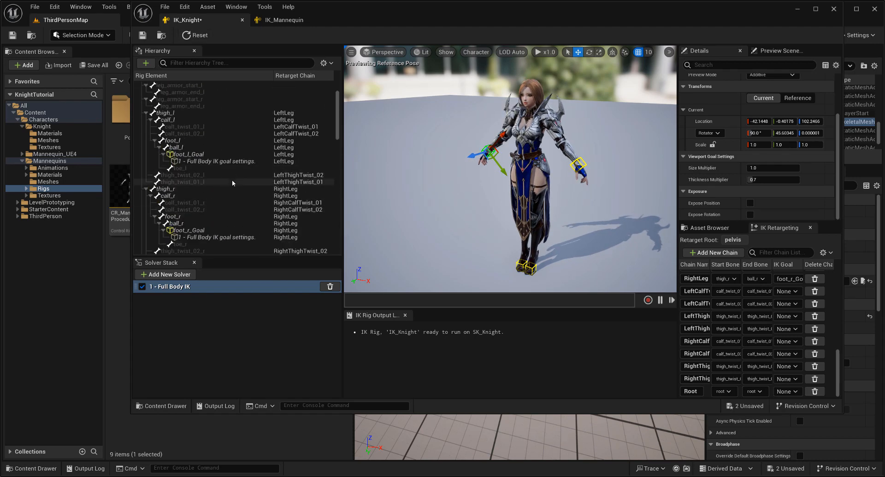
{"action": "scroll", "coordinate": [213, 180], "scroll_direction": "down", "scroll_amount": 2}
{"action": "left_click", "coordinate": [178, 114]}
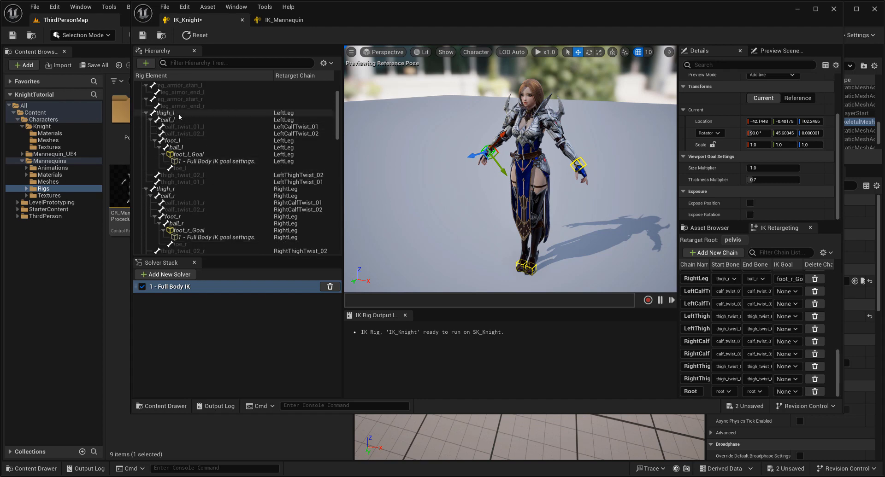
{"action": "left_click", "coordinate": [178, 120], "text": "shift"}
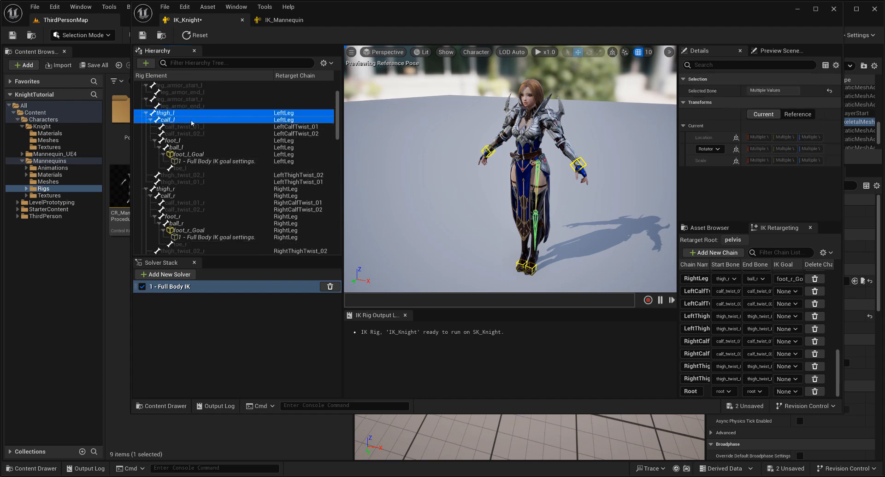
{"action": "right_click", "coordinate": [191, 122]}
{"action": "left_click", "coordinate": [272, 196]}
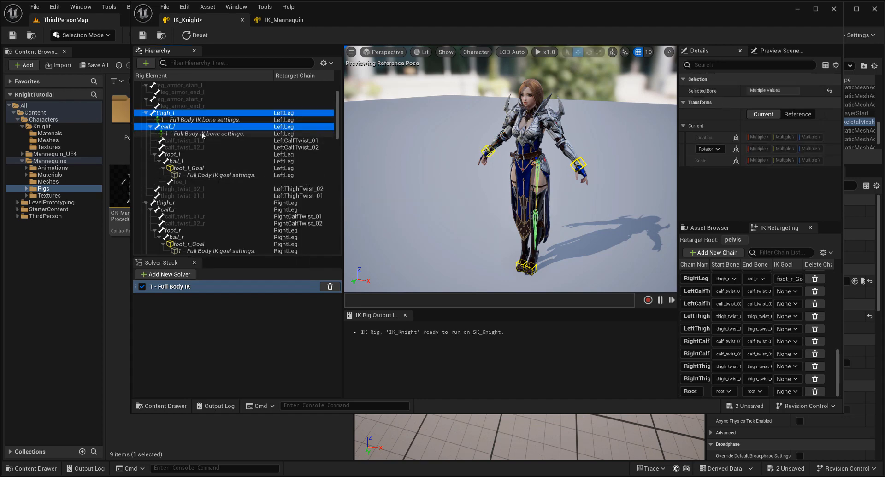
Step: Enable preferred angles in calf_l's bone settings with a Z angle of 90
{"action": "left_click", "coordinate": [203, 134]}
{"action": "scroll", "coordinate": [707, 181], "scroll_direction": "down", "scroll_amount": 2}
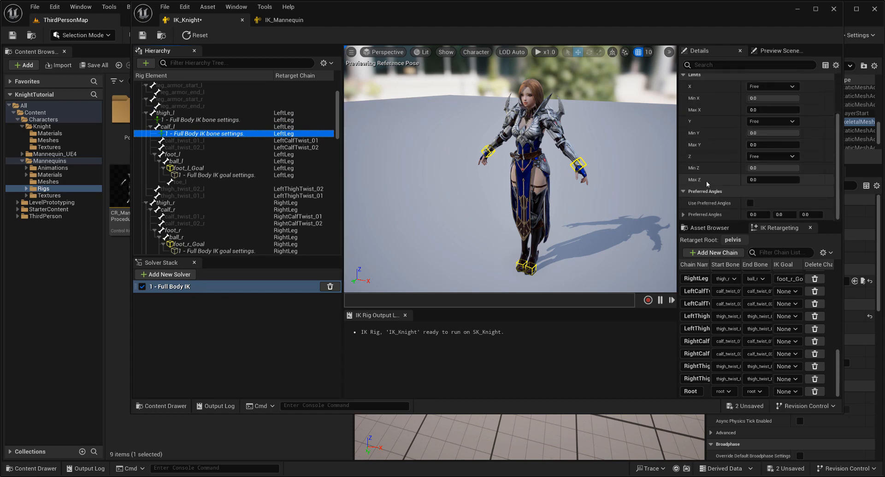
{"action": "left_click", "coordinate": [750, 203]}
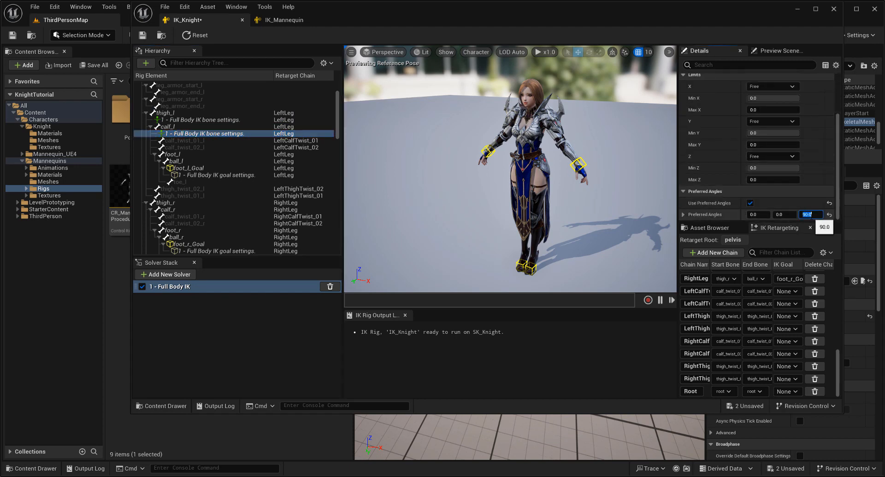
Step: Raise the left foot goal to a Z location of about 15.3 to test the knee bend
{"action": "left_click", "coordinate": [531, 268]}
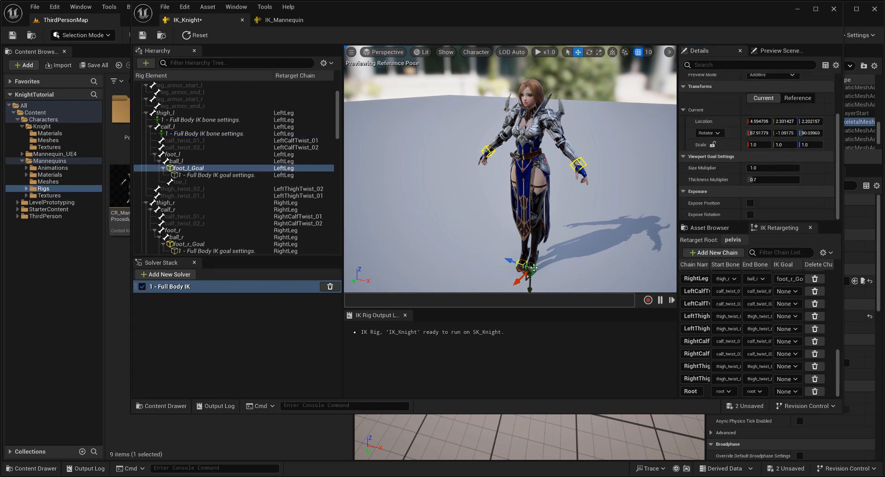
{"action": "mouse_move", "coordinate": [529, 286]}
{"action": "left_mouse_down"}
{"action": "mouse_move", "coordinate": [520, 230]}
{"action": "mouse_move", "coordinate": [530, 282]}
{"action": "left_mouse_up"}
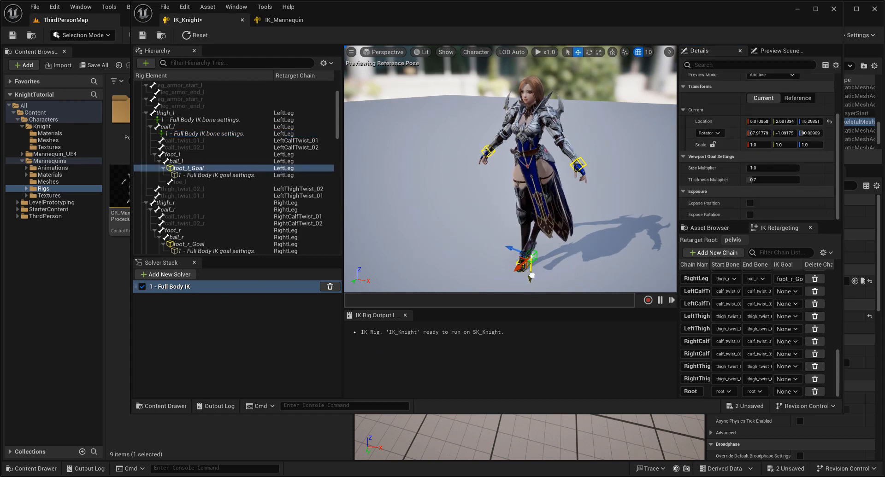
Step: Set the preferred Z angle in calf_l's bone settings to -90 so the knee bends the other way
{"action": "left_click", "coordinate": [205, 120]}
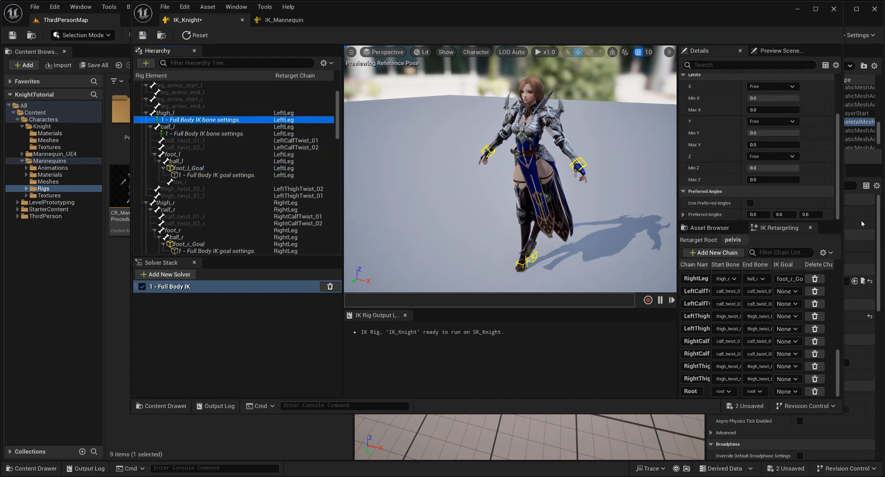
{"action": "left_click", "coordinate": [209, 134]}
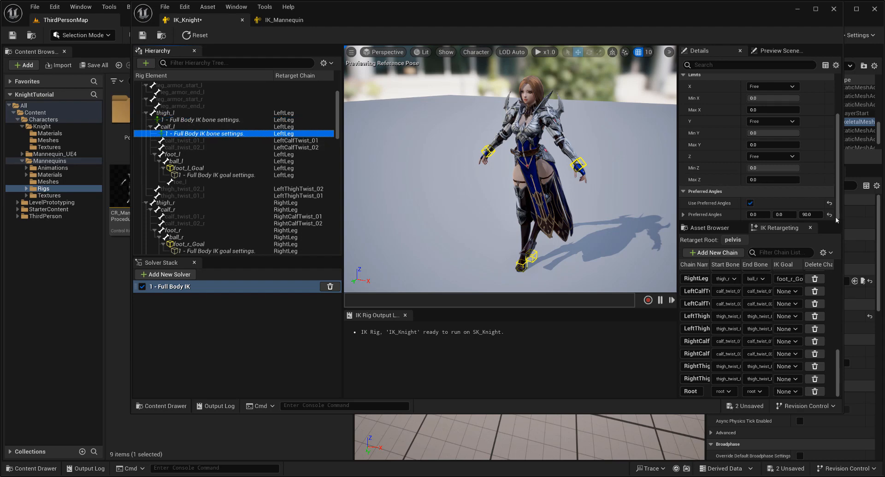
{"action": "key", "text": "Return"}
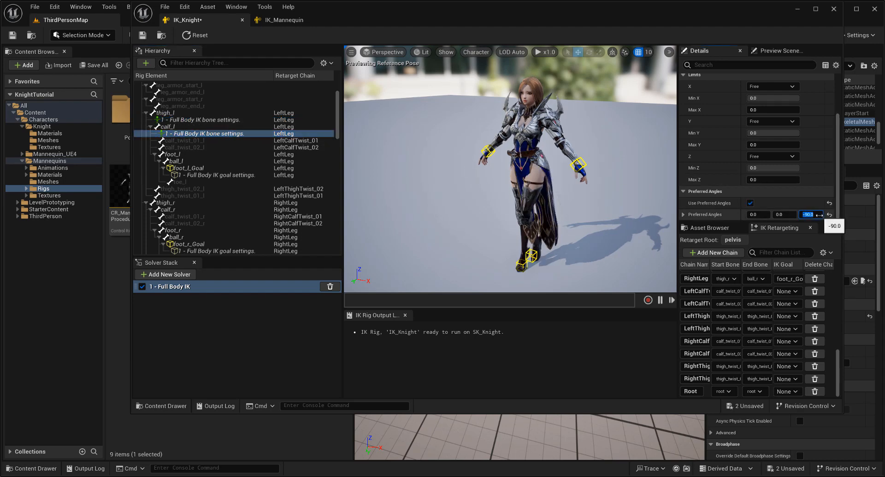
Step: Enable preferred angles in thigh_l's bone settings with a Z angle of -90 and move the left foot goal to test it
{"action": "left_click", "coordinate": [207, 119]}
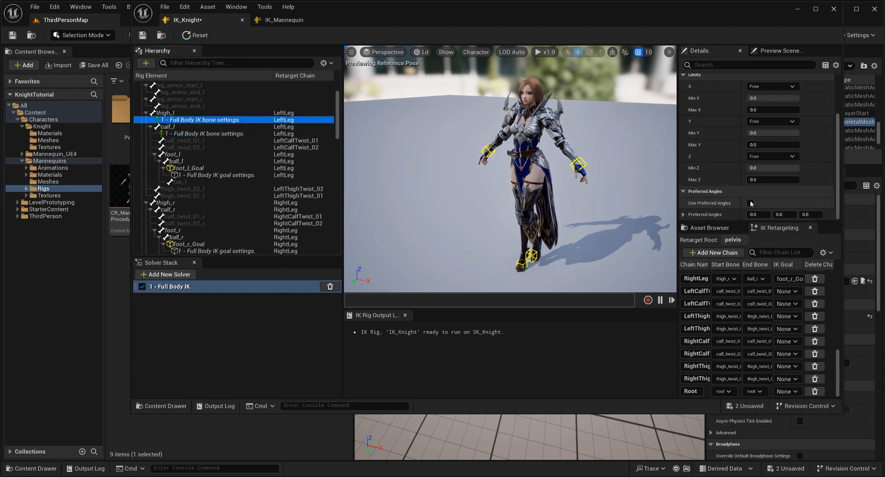
{"action": "left_click", "coordinate": [829, 215]}
{"action": "left_click", "coordinate": [810, 213]}
{"action": "type", "text": "-9"}
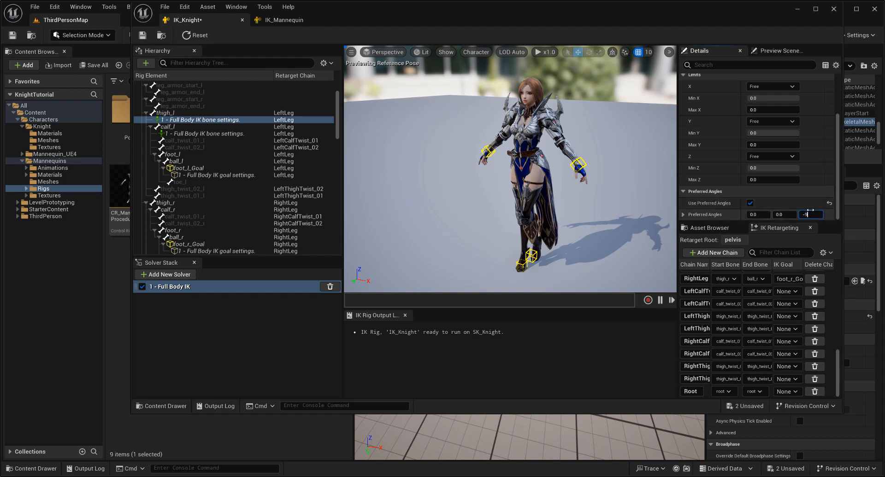
{"action": "type", "text": "0"}
{"action": "key", "text": "Return"}
{"action": "left_click", "coordinate": [188, 168]}
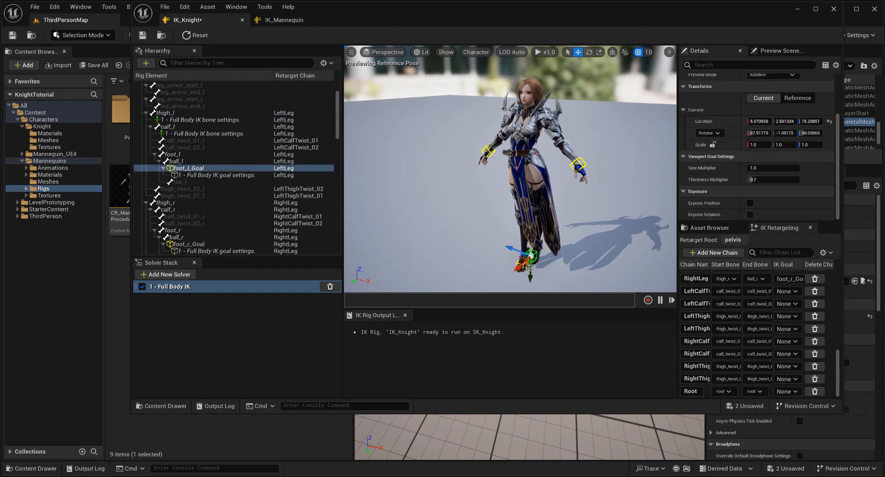
Step: Set the preferred Z angle in thigh_l's bone settings to 90
{"action": "left_click", "coordinate": [202, 120]}
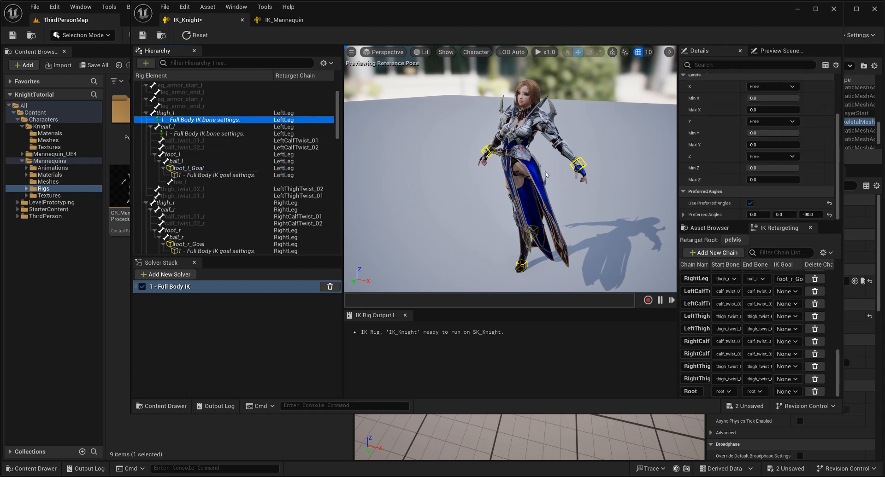
{"action": "left_click", "coordinate": [810, 215]}
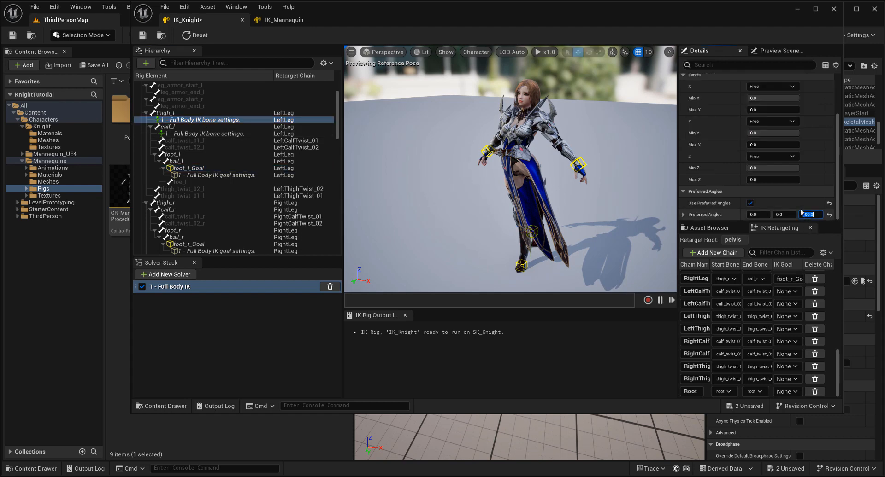
{"action": "type", "text": "90"}
{"action": "key", "text": "Return"}
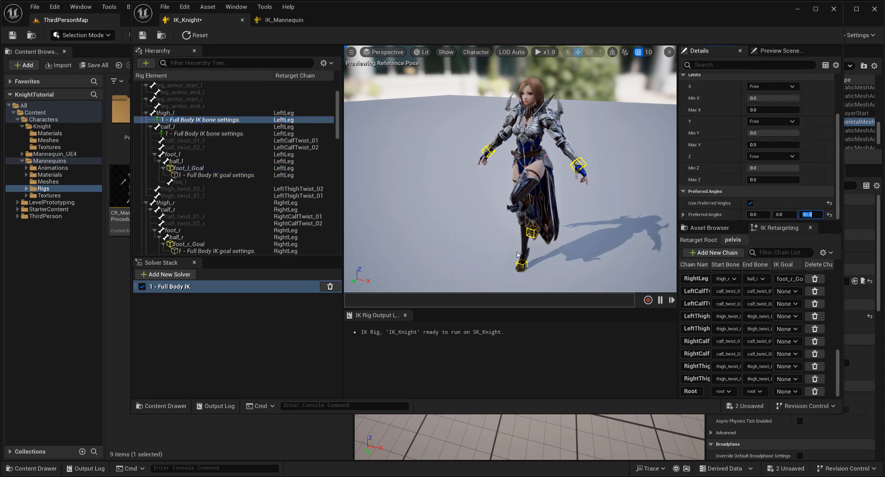
Step: Test the left leg's bend by raising the left foot goal to a Z location of about 62.9, and reset the pose
{"action": "left_click", "coordinate": [531, 232]}
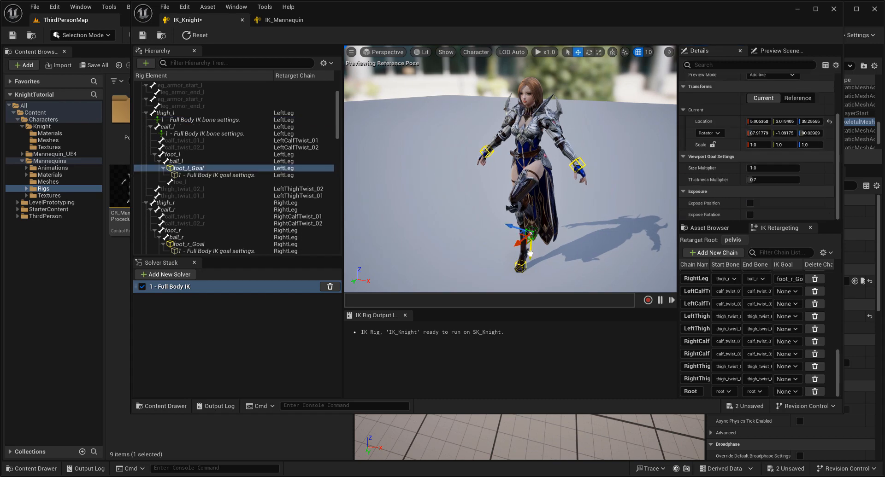
{"action": "left_click_drag", "start_coordinate": [530, 253], "coordinate": [554, 227]}
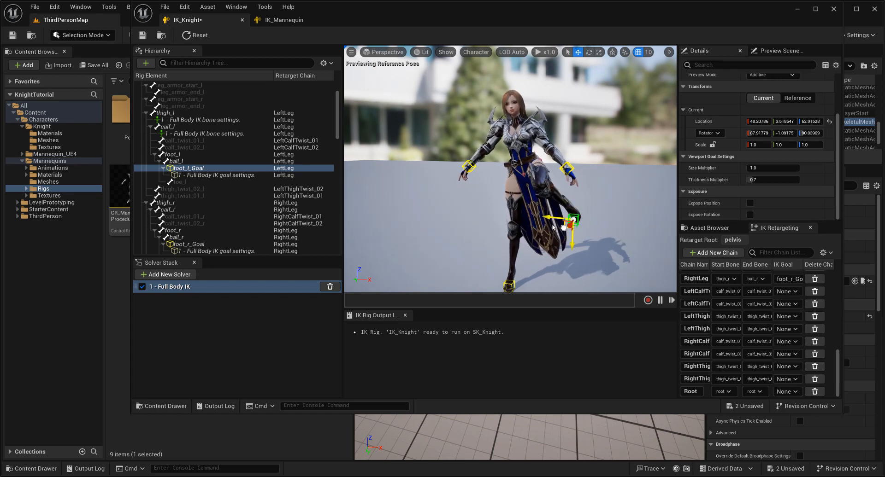
{"action": "left_click", "coordinate": [194, 35]}
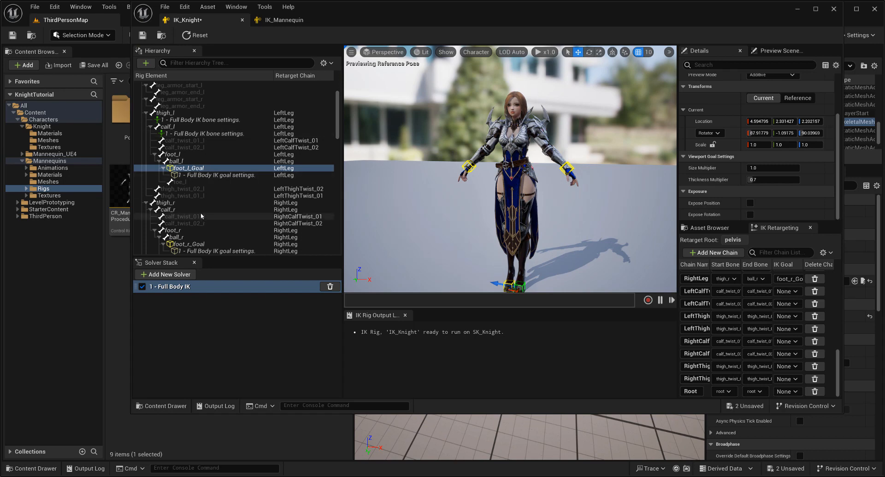
Step: Add Full Body IK bone settings to the right leg's thigh_r and calf_r bones
{"action": "scroll", "coordinate": [200, 213], "scroll_direction": "down", "scroll_amount": 3}
{"action": "left_click", "coordinate": [182, 162]}
{"action": "left_click", "coordinate": [181, 168], "text": "shift"}
{"action": "right_click", "coordinate": [181, 167]}
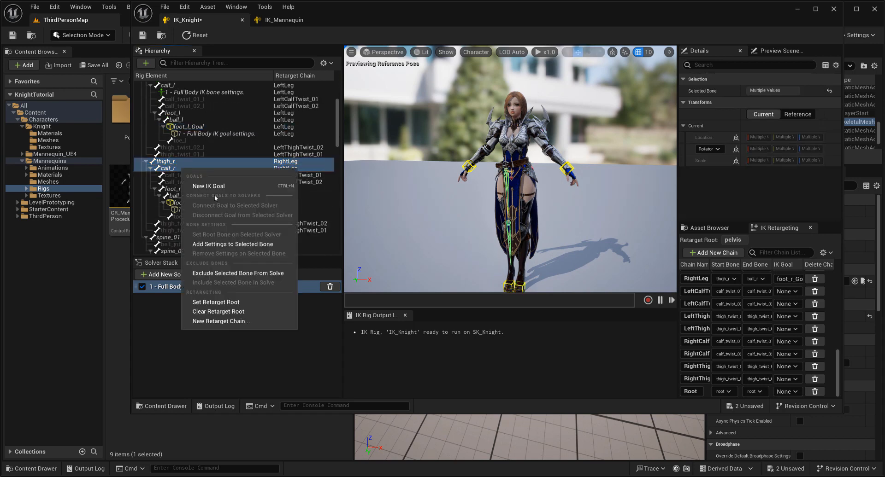
{"action": "left_click", "coordinate": [233, 244]}
Step: Enable preferred angles in thigh_r's bone settings
{"action": "left_click", "coordinate": [203, 168]}
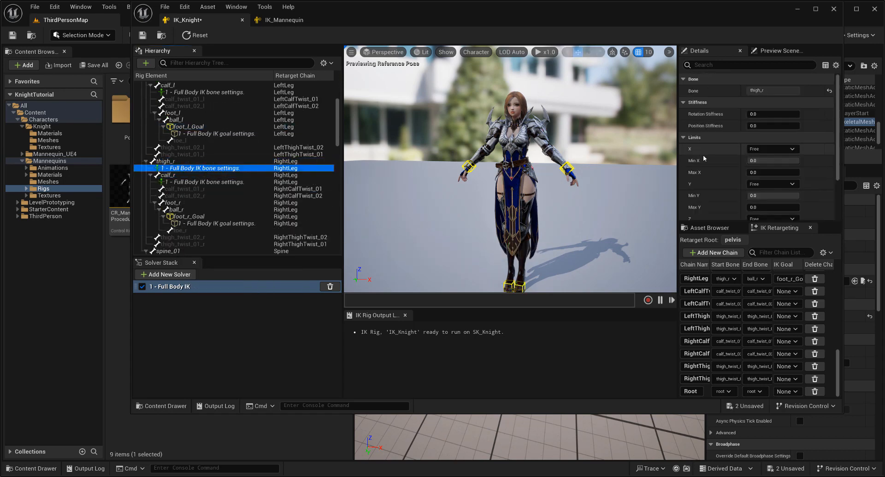
{"action": "scroll", "coordinate": [704, 154], "scroll_direction": "down", "scroll_amount": 3}
{"action": "left_click", "coordinate": [750, 204]}
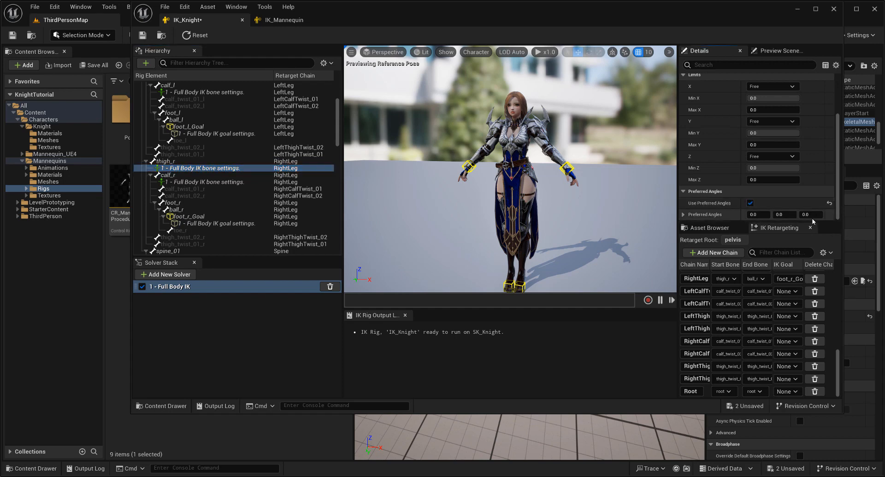
Step: Enable preferred angles in calf_r's bone settings with a Z angle of 90
{"action": "left_click", "coordinate": [240, 175]}
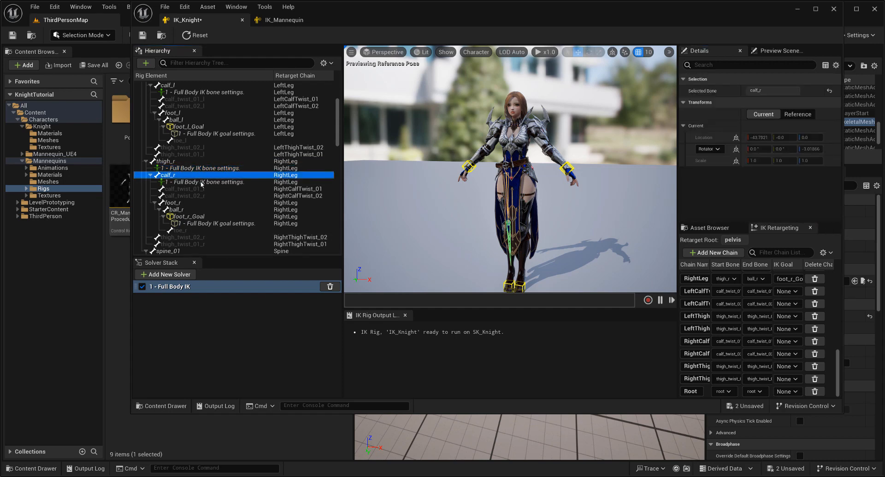
{"action": "left_click", "coordinate": [256, 182]}
{"action": "scroll", "coordinate": [744, 193], "scroll_direction": "down", "scroll_amount": 3}
{"action": "left_click", "coordinate": [750, 203]}
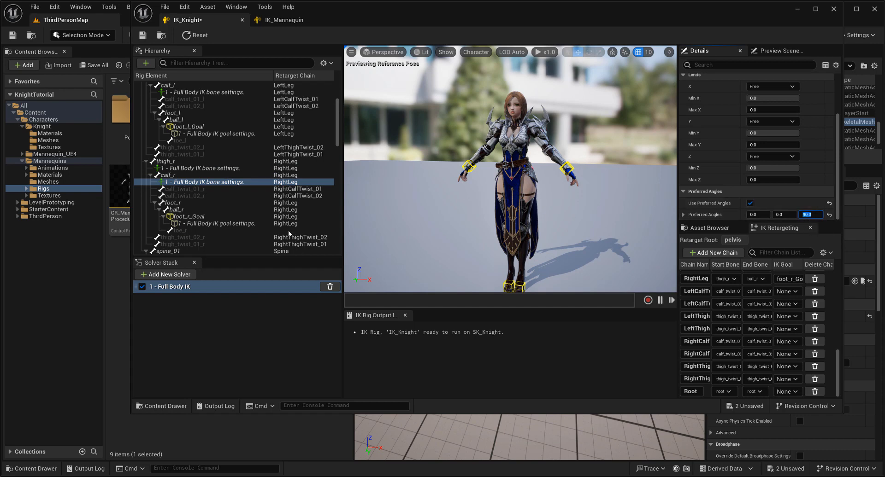
Step: Set thigh_r's preferred Z angle to -90 and raise the right foot goal to a Z location of about 32.2
{"action": "left_click", "coordinate": [197, 168]}
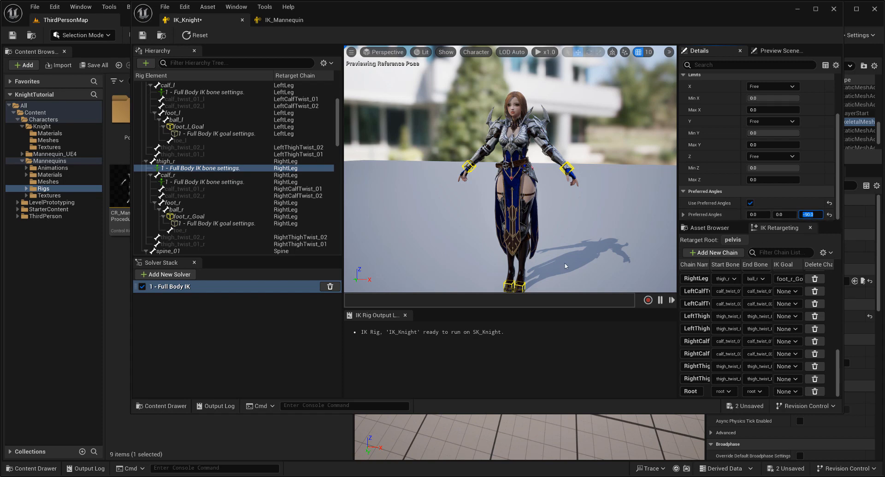
{"action": "left_click", "coordinate": [512, 286]}
{"action": "left_click_drag", "start_coordinate": [506, 271], "coordinate": [505, 234]}
{"action": "left_click_drag", "start_coordinate": [372, 218], "coordinate": [427, 200], "text": "alt"}
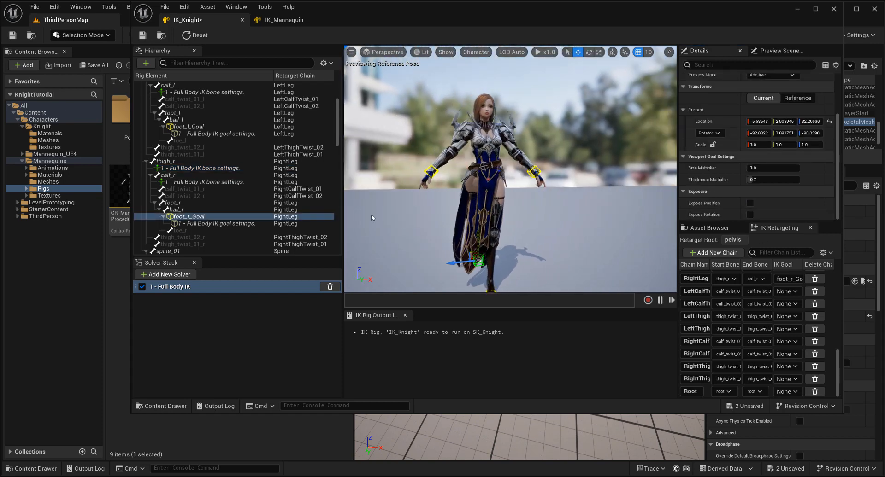
Step: Set the preferred Z angle in calf_r's bone settings to -90 and check the right leg from the side
{"action": "left_click", "coordinate": [202, 182]}
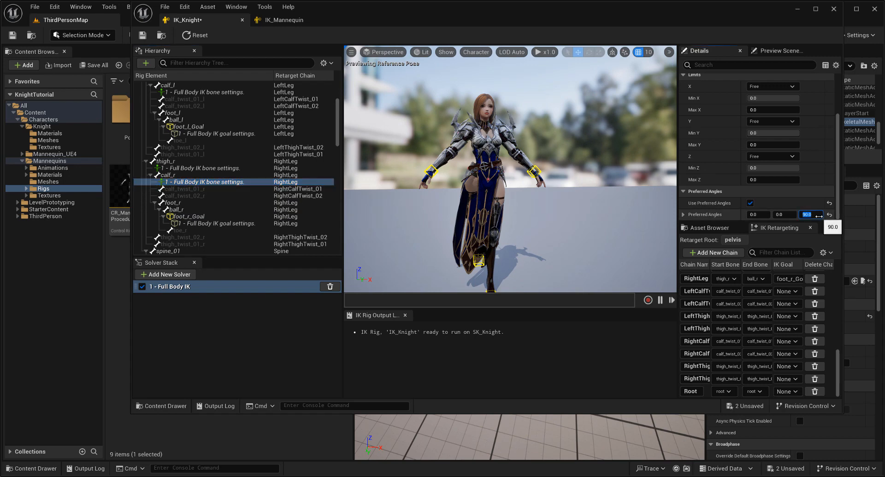
{"action": "key", "text": "Return"}
{"action": "left_click_drag", "start_coordinate": [397, 177], "coordinate": [512, 169], "text": "alt"}
Step: Compare with the left leg's preferred angles and set the Z angle in thigh_r's bone settings to 90
{"action": "scroll", "coordinate": [193, 106], "scroll_direction": "up", "scroll_amount": 3}
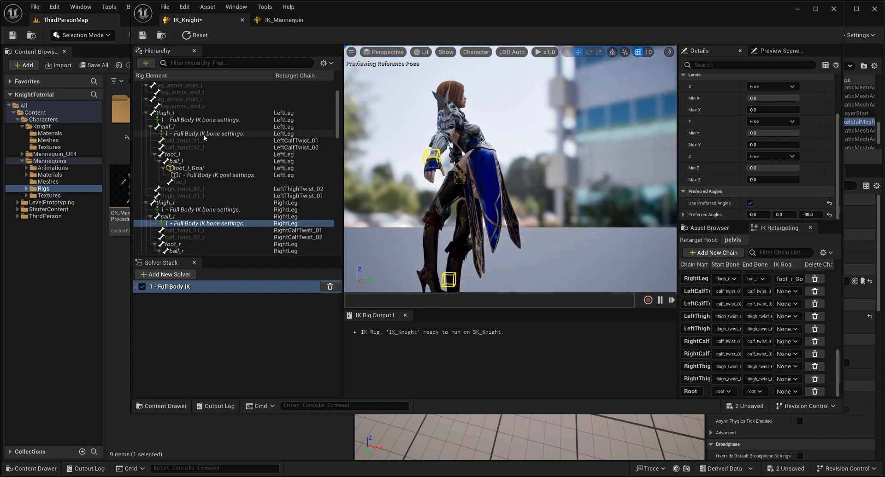
{"action": "left_click", "coordinate": [205, 134]}
{"action": "left_click", "coordinate": [193, 120]}
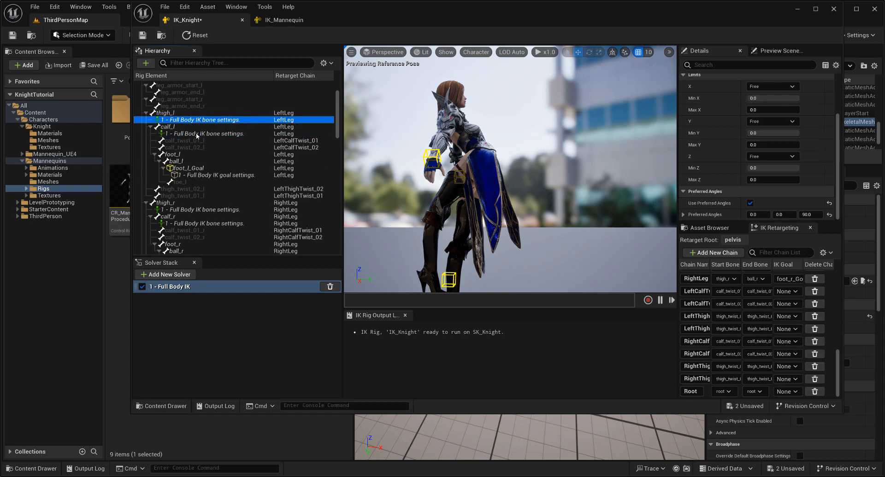
{"action": "scroll", "coordinate": [215, 246], "scroll_direction": "down", "scroll_amount": 6}
{"action": "left_click", "coordinate": [217, 128]}
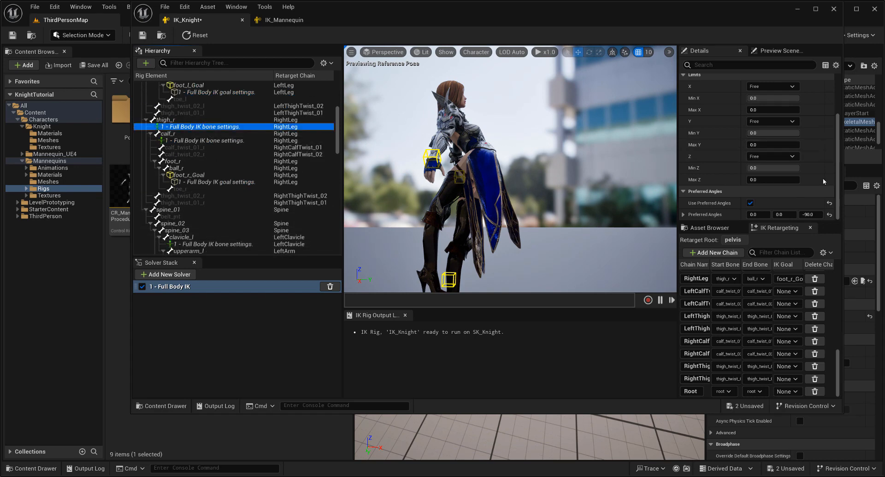
{"action": "left_click", "coordinate": [820, 215]}
{"action": "type", "text": "90"}
{"action": "key", "text": "Return"}
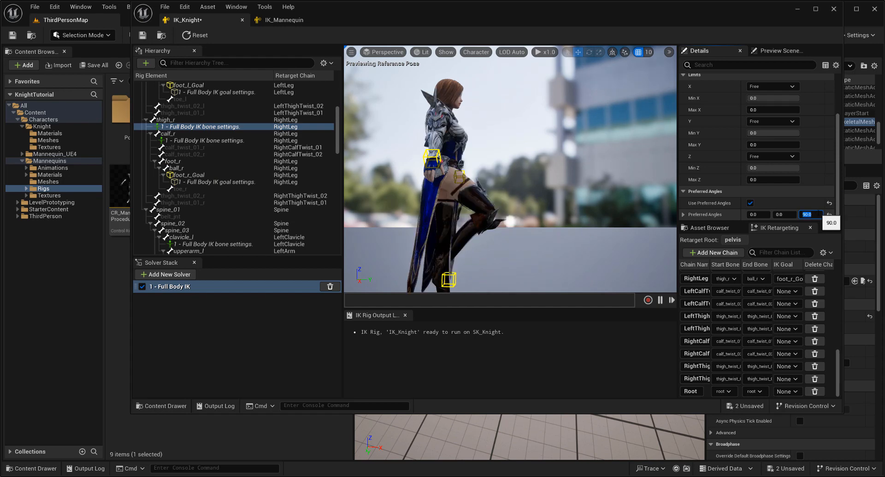
Step: Test the right leg's bend by raising the right foot goal, and reset the pose
{"action": "left_click", "coordinate": [450, 279]}
{"action": "left_click_drag", "start_coordinate": [451, 257], "coordinate": [461, 211]}
{"action": "scroll", "coordinate": [530, 203], "scroll_direction": "down", "scroll_amount": 4}
{"action": "left_click_drag", "start_coordinate": [530, 203], "coordinate": [404, 113], "text": "alt"}
{"action": "left_click", "coordinate": [198, 36]}
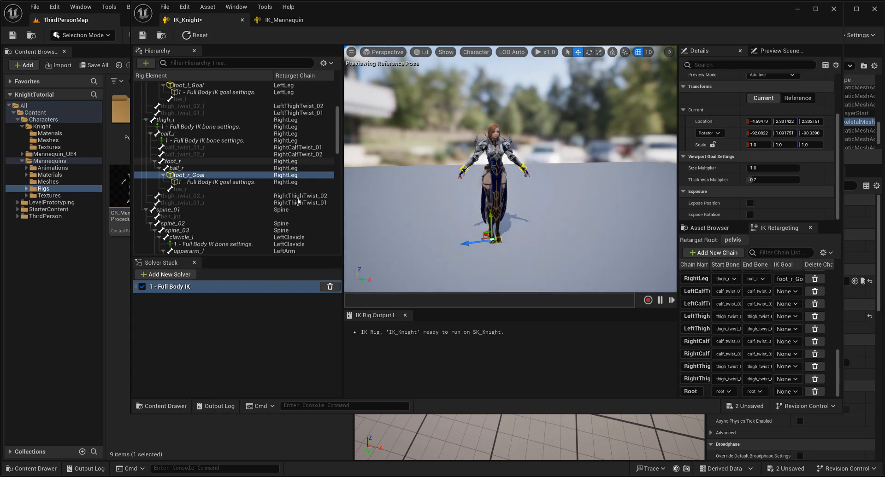
Step: Examine the rotation stiffness in the pelvis and spine_01 to spine_05 bone settings of the IK_Mannequin rig
{"action": "scroll", "coordinate": [233, 183], "scroll_direction": "up", "scroll_amount": 6}
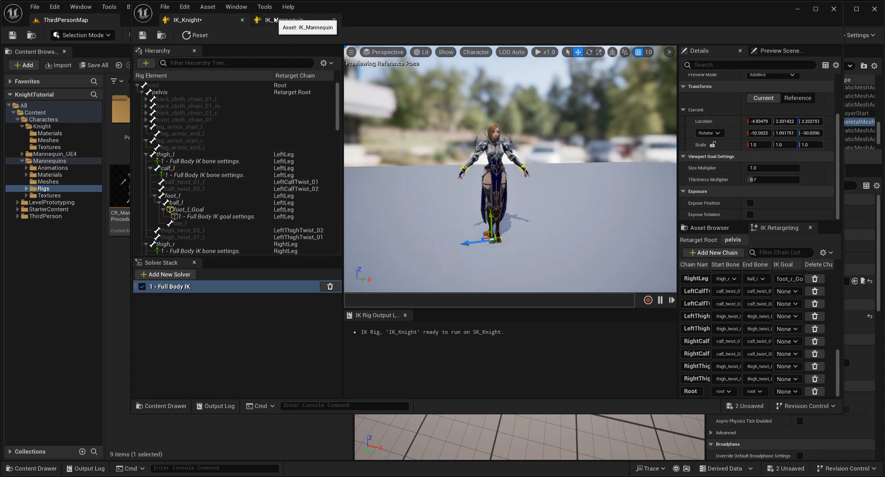
{"action": "left_click", "coordinate": [284, 22]}
{"action": "left_click", "coordinate": [192, 100]}
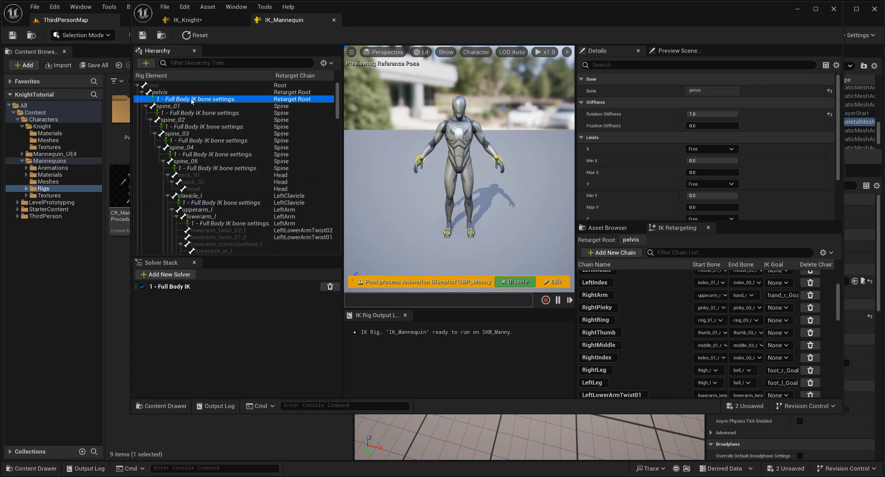
{"action": "left_click", "coordinate": [204, 114]}
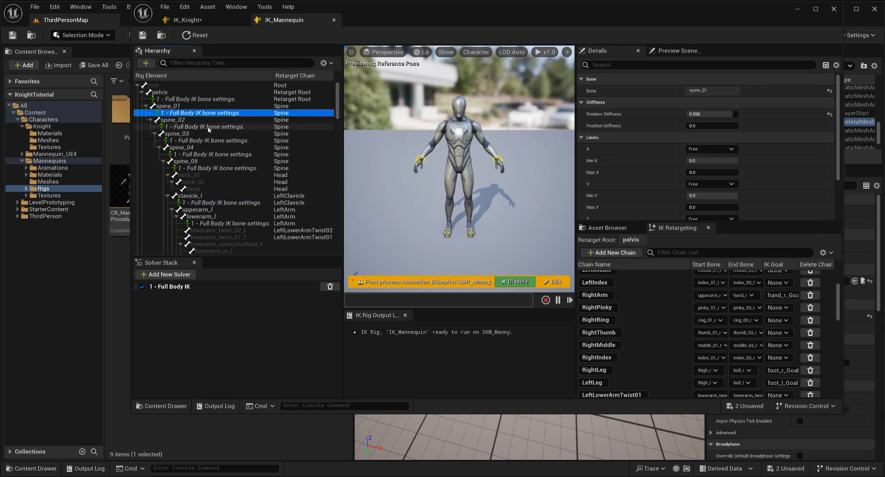
{"action": "left_click", "coordinate": [210, 127]}
{"action": "left_click", "coordinate": [214, 141]}
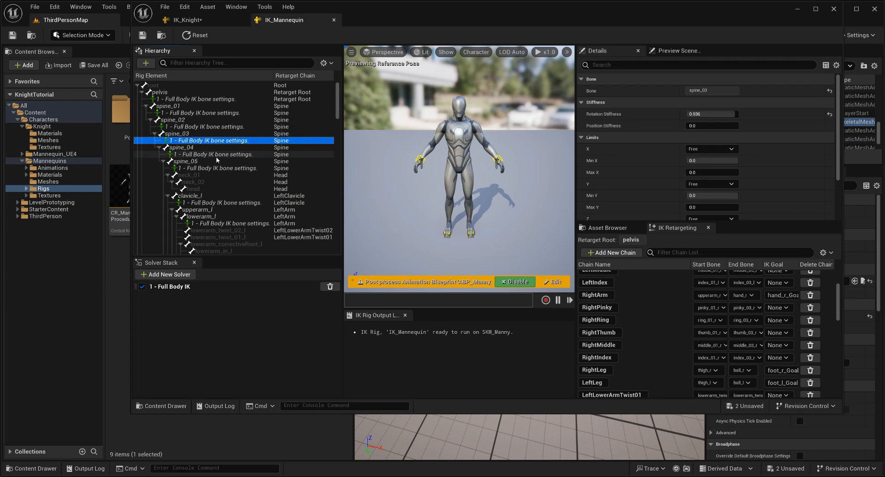
{"action": "left_click", "coordinate": [216, 155]}
{"action": "left_click", "coordinate": [225, 169]}
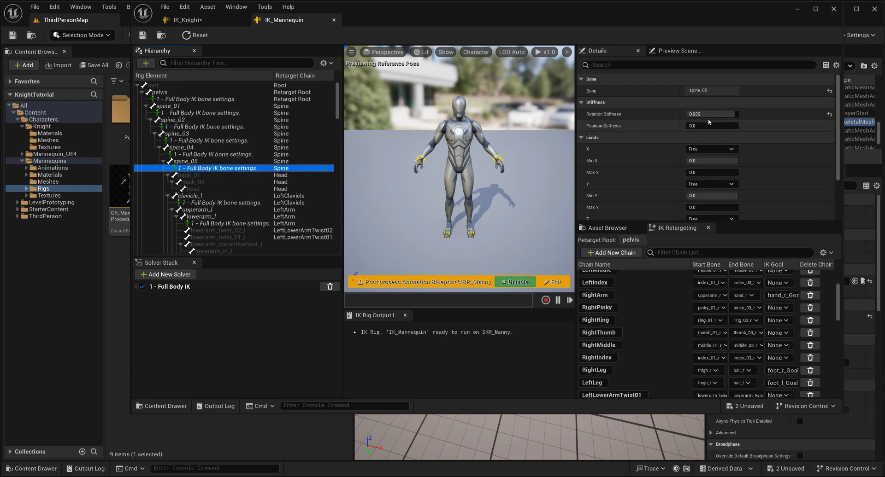
{"action": "left_click", "coordinate": [227, 156]}
{"action": "left_click", "coordinate": [226, 141]}
{"action": "left_click", "coordinate": [225, 128]}
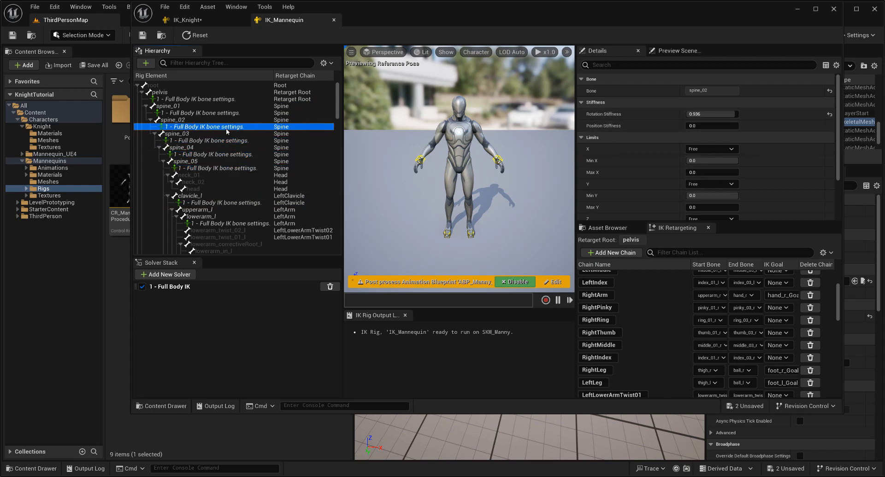
{"action": "left_click", "coordinate": [216, 112]}
{"action": "left_click", "coordinate": [216, 99]}
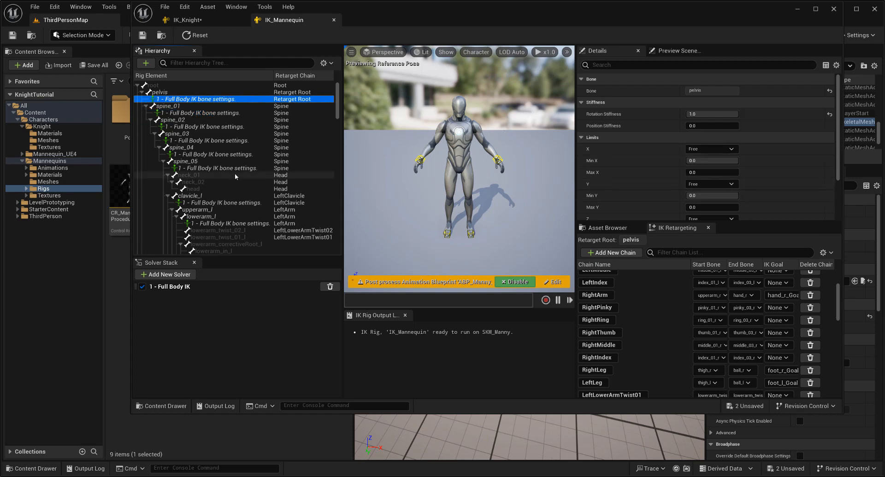
Step: Add Full Body IK bone settings with a rotation stiffness of 1.0 to the IK_Knight rig's pelvis and save the rig
{"action": "left_click", "coordinate": [207, 24]}
{"action": "left_click", "coordinate": [175, 94]}
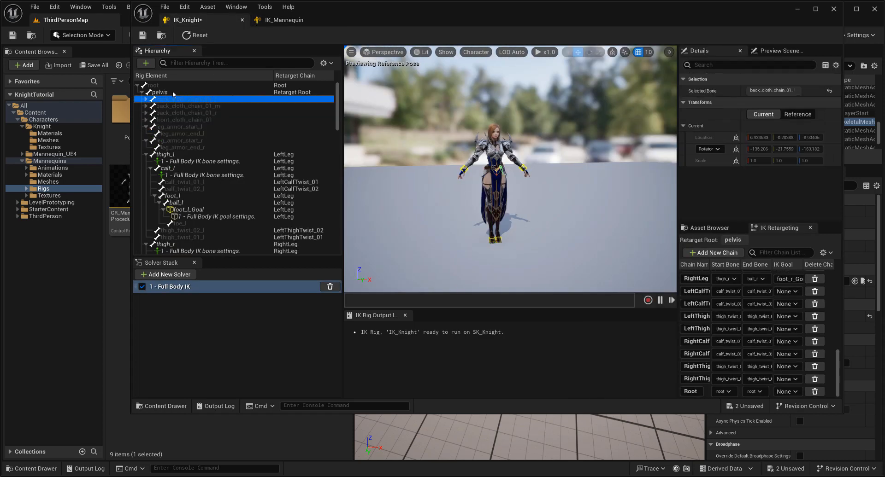
{"action": "right_click", "coordinate": [173, 94]}
{"action": "left_click", "coordinate": [225, 168]}
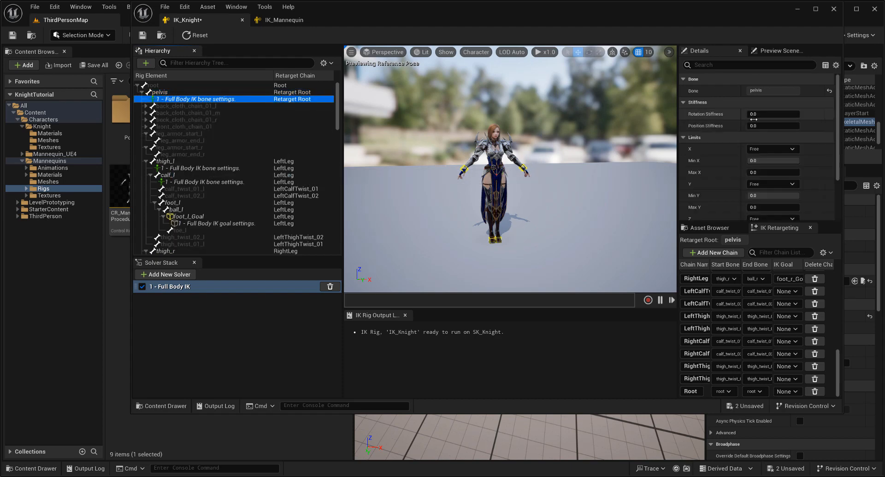
{"action": "left_click_drag", "start_coordinate": [770, 115], "coordinate": [823, 115]}
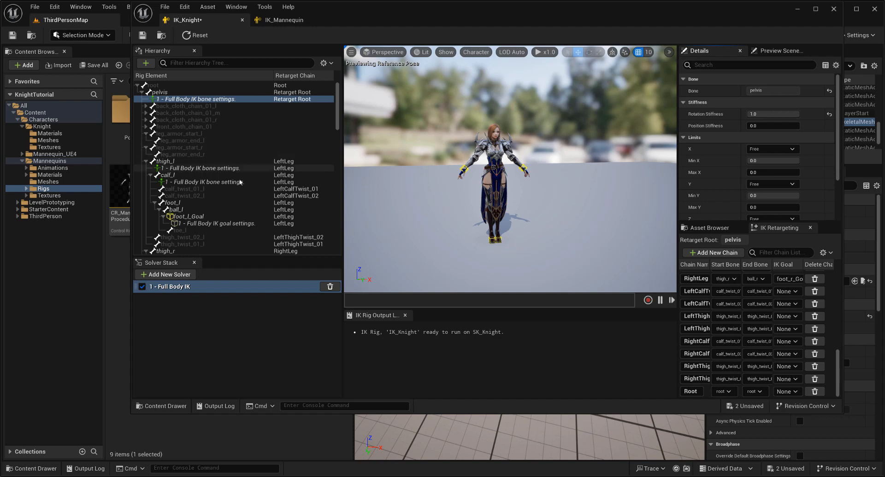
{"action": "scroll", "coordinate": [198, 218], "scroll_direction": "down", "scroll_amount": 3}
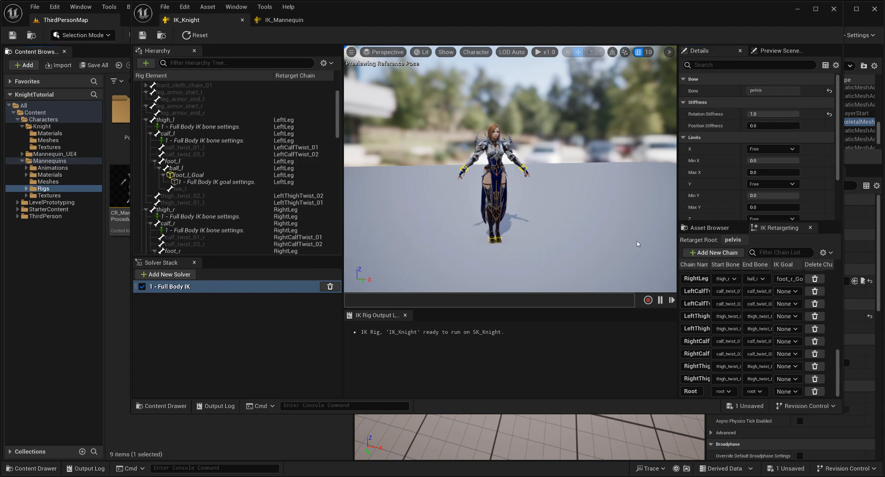
Step: Move the rig editor window clear of the Content Browser and open the Mannequins Rigs folder
{"action": "left_click_drag", "start_coordinate": [341, 10], "coordinate": [359, 53]}
{"action": "left_click_drag", "start_coordinate": [475, 72], "coordinate": [490, 346]}
{"action": "left_click", "coordinate": [48, 161]}
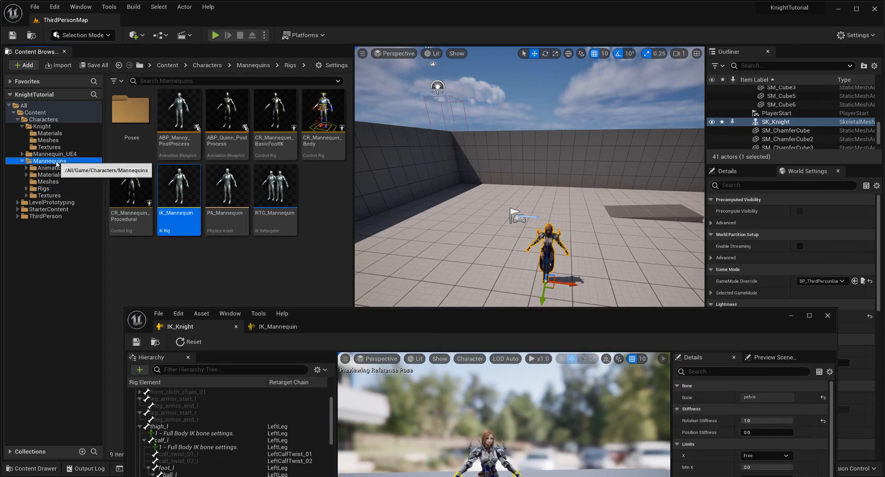
{"action": "left_click", "coordinate": [43, 189]}
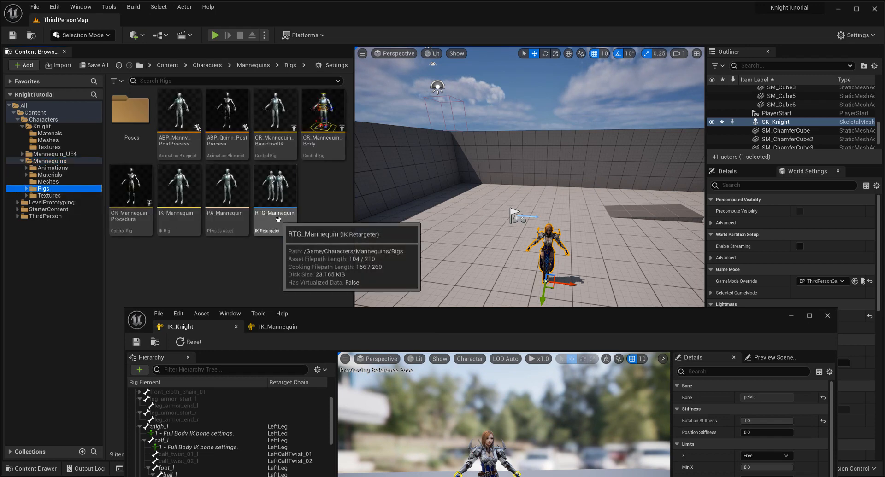
Step: Open the RTG_Mannequin retargeter and set its target IKRig asset to IK_Knight
{"action": "double_click", "coordinate": [279, 224]}
{"action": "left_click_drag", "start_coordinate": [586, 333], "coordinate": [579, 73]}
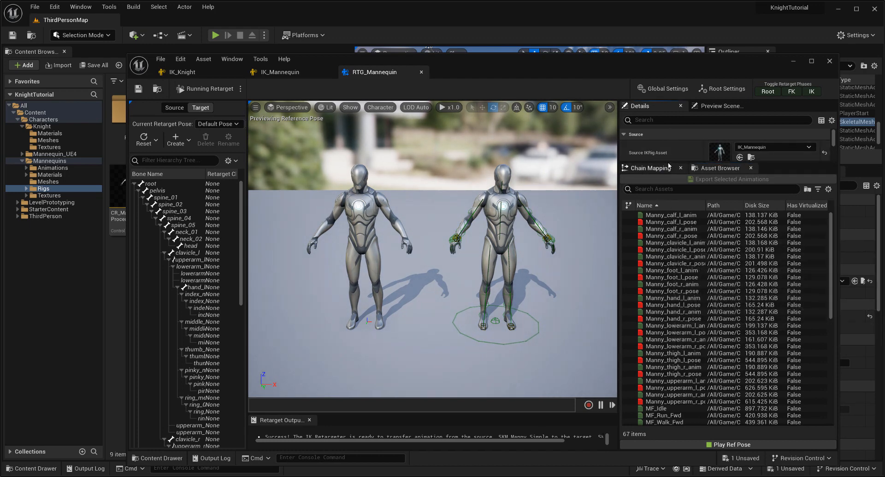
{"action": "left_click_drag", "start_coordinate": [669, 163], "coordinate": [673, 308]}
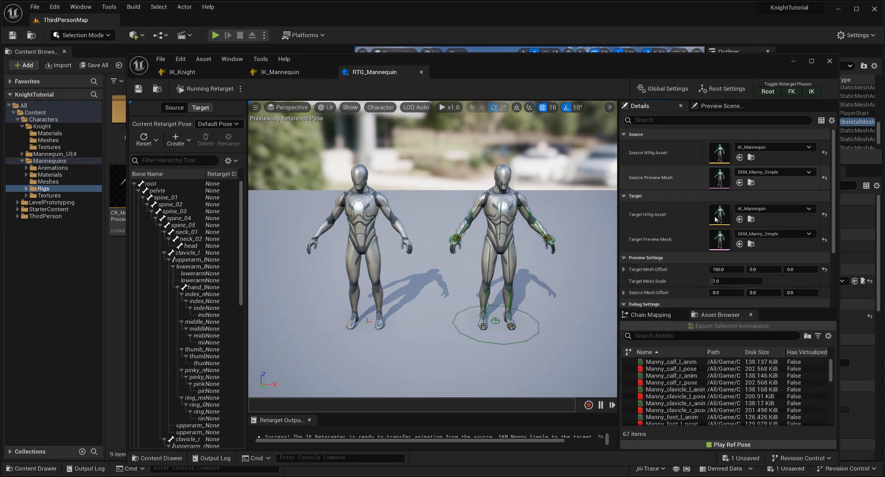
{"action": "left_click", "coordinate": [754, 210]}
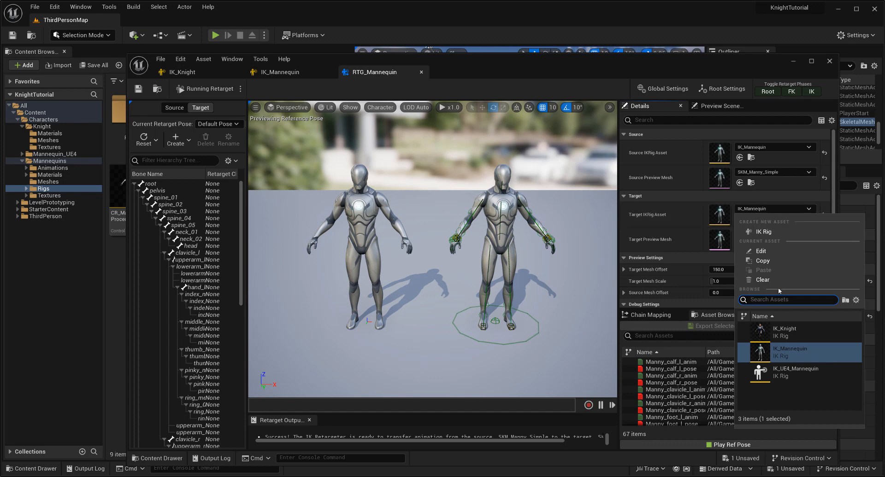
{"action": "left_click", "coordinate": [798, 332]}
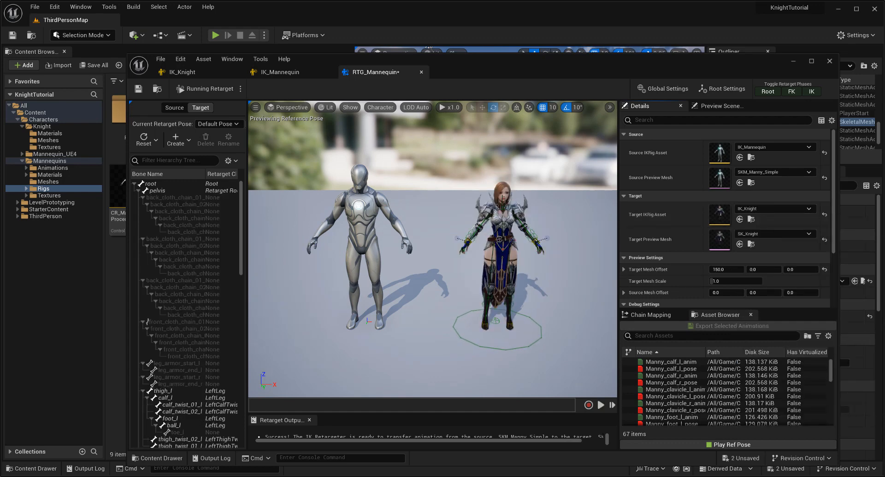
Step: Preview the MM_Walk_Fwd animation on both characters and examine the knight's retargeted walk
{"action": "left_click_drag", "start_coordinate": [433, 258], "coordinate": [400, 252], "text": "alt"}
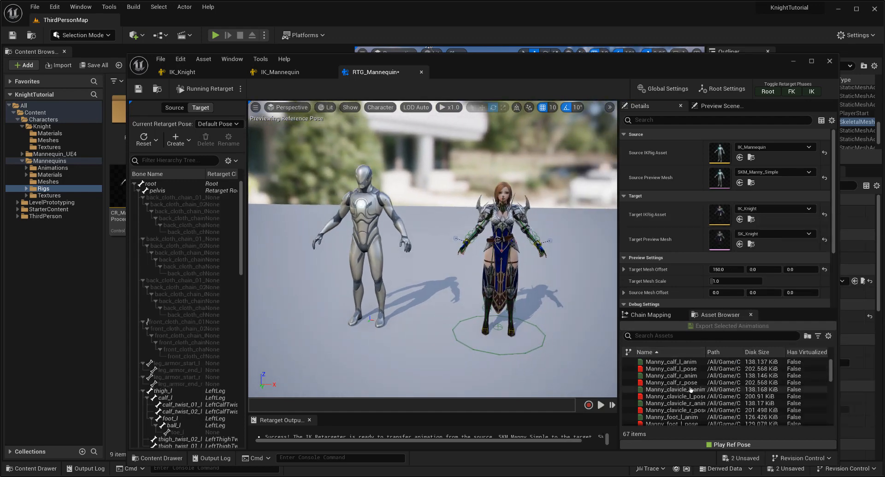
{"action": "left_click", "coordinate": [705, 305]}
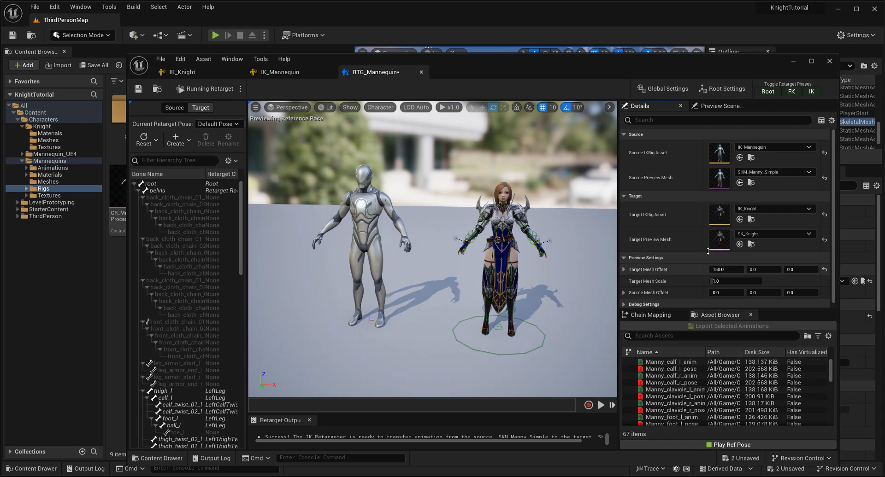
{"action": "scroll", "coordinate": [718, 394], "scroll_direction": "down", "scroll_amount": 6}
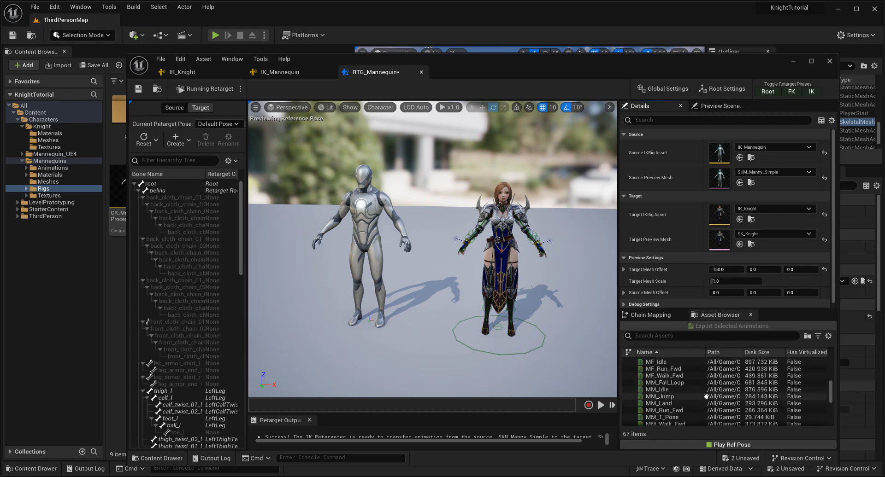
{"action": "mouse_move", "coordinate": [689, 402]}
{"action": "left_click", "coordinate": [686, 423]}
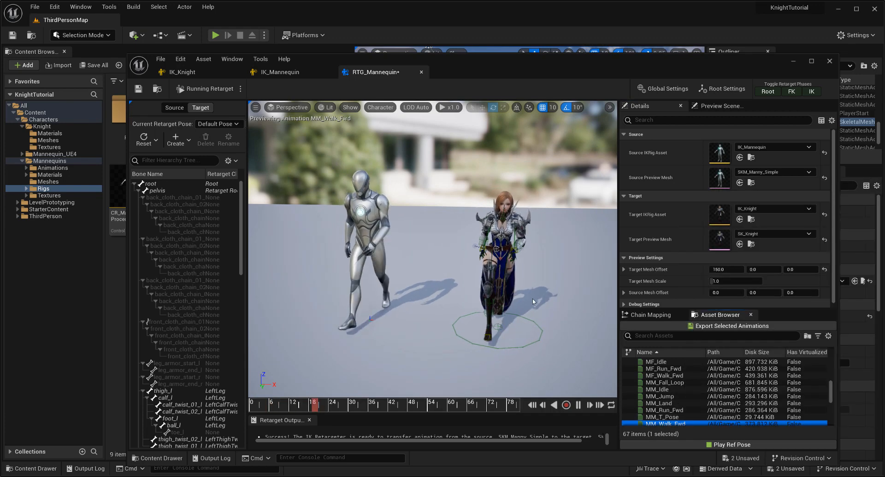
{"action": "left_click_drag", "start_coordinate": [507, 258], "coordinate": [484, 244], "text": "alt"}
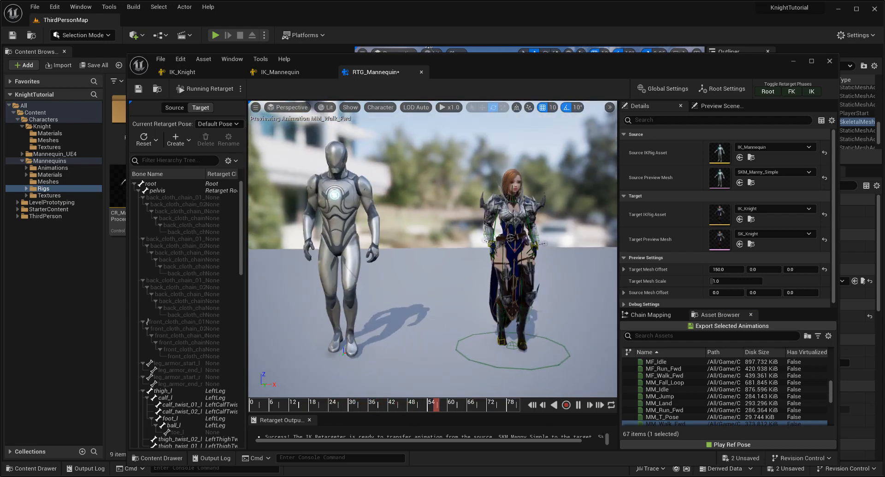
Step: Set the source preview mesh to SKM_Quinn and compare the walk on both characters
{"action": "left_click", "coordinate": [773, 147]}
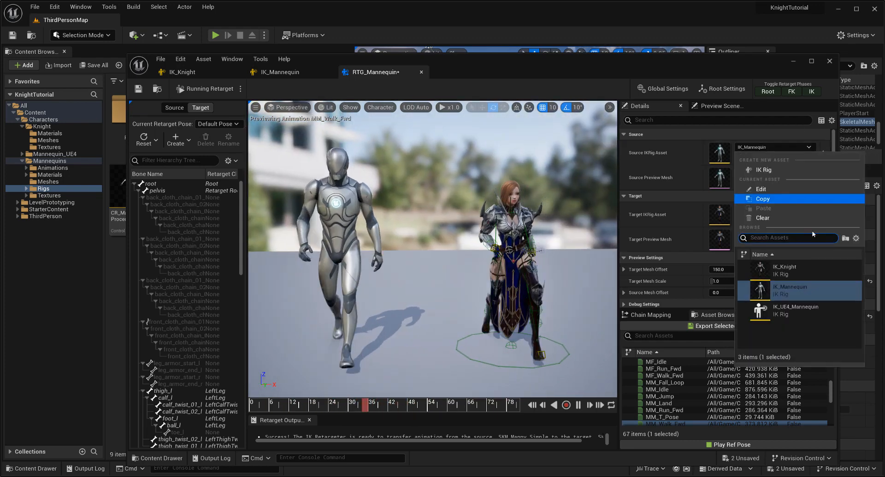
{"action": "left_click", "coordinate": [768, 148]}
{"action": "left_click", "coordinate": [768, 172]}
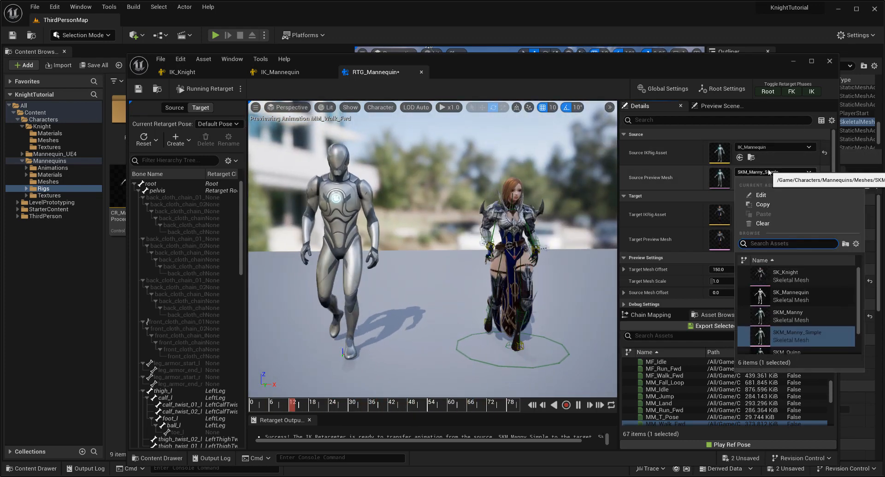
{"action": "left_click", "coordinate": [795, 329]}
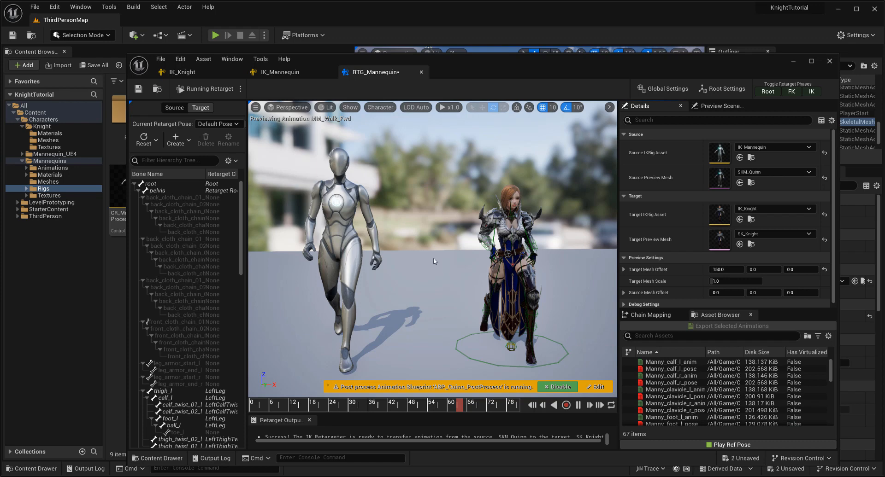
{"action": "scroll", "coordinate": [575, 297], "scroll_direction": "down", "scroll_amount": 5}
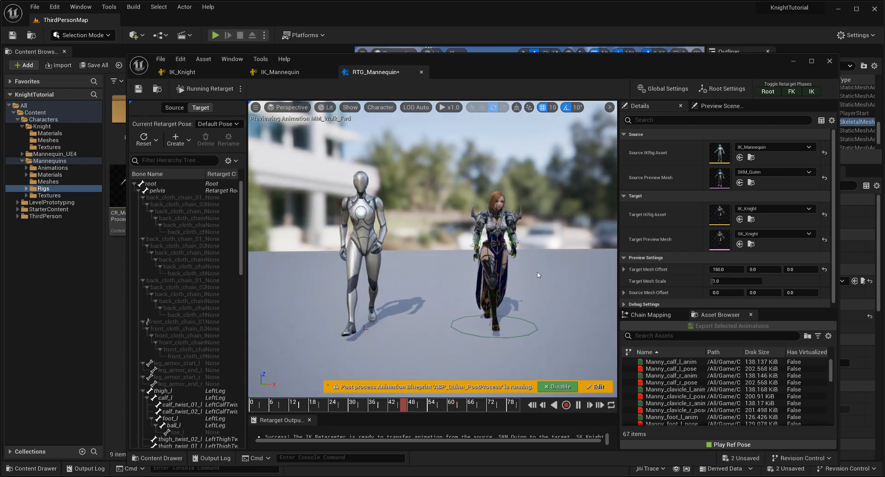
{"action": "scroll", "coordinate": [538, 279], "scroll_direction": "up", "scroll_amount": 6}
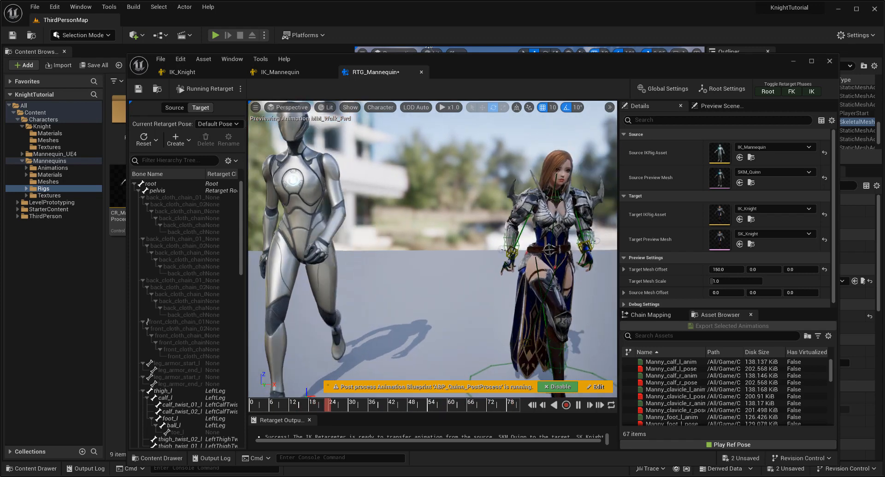
{"action": "scroll", "coordinate": [538, 278], "scroll_direction": "down", "scroll_amount": 3}
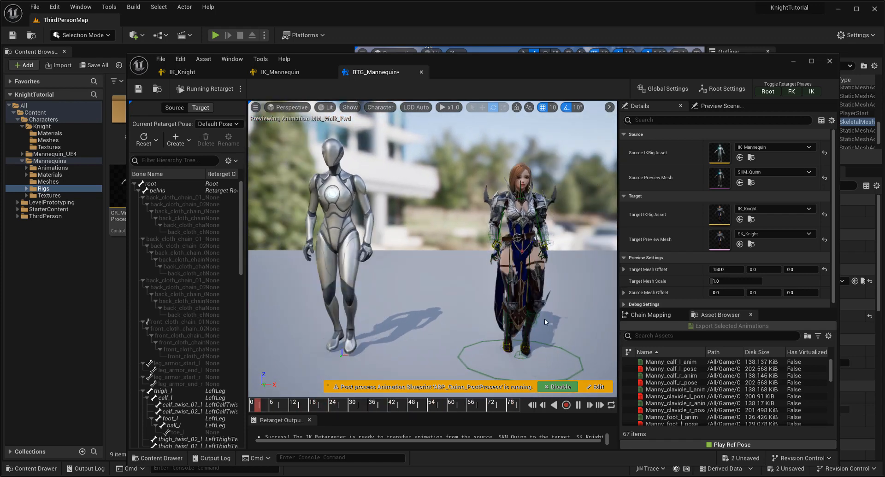
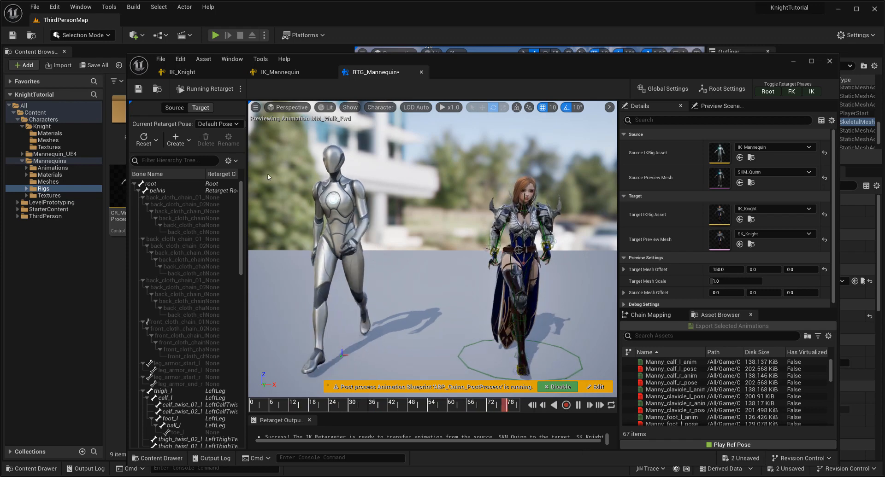
Step: Show the retarget pose and compare the mannequin's stance with the knight's from several angles
{"action": "left_click", "coordinate": [207, 90]}
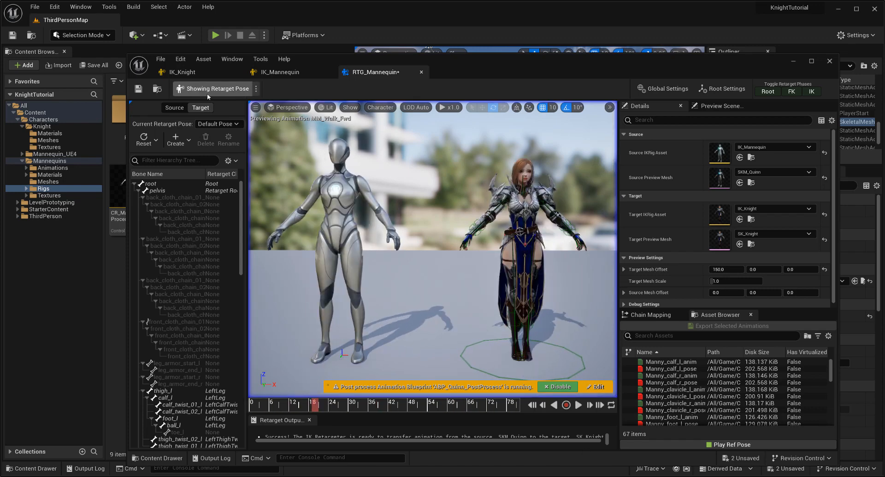
{"action": "left_click_drag", "start_coordinate": [439, 239], "coordinate": [430, 186], "text": "alt"}
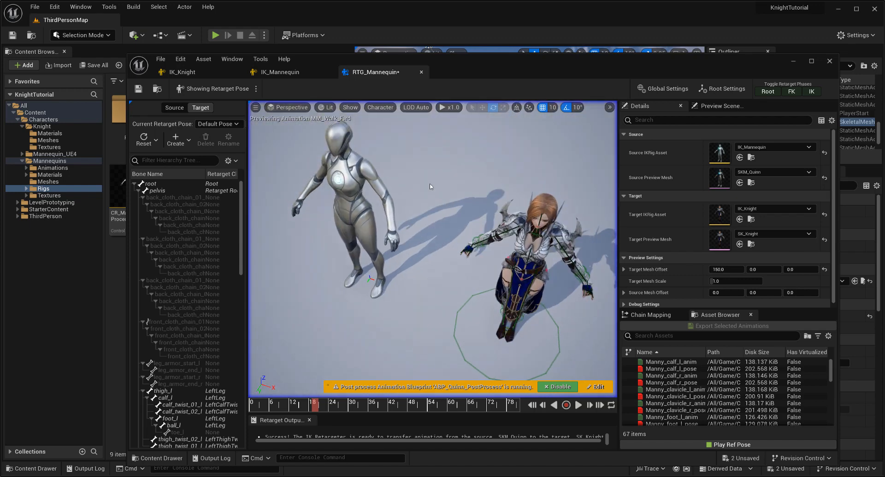
{"action": "left_click_drag", "start_coordinate": [397, 245], "coordinate": [337, 260], "text": "alt"}
{"action": "left_click_drag", "start_coordinate": [371, 342], "coordinate": [513, 369], "text": "alt"}
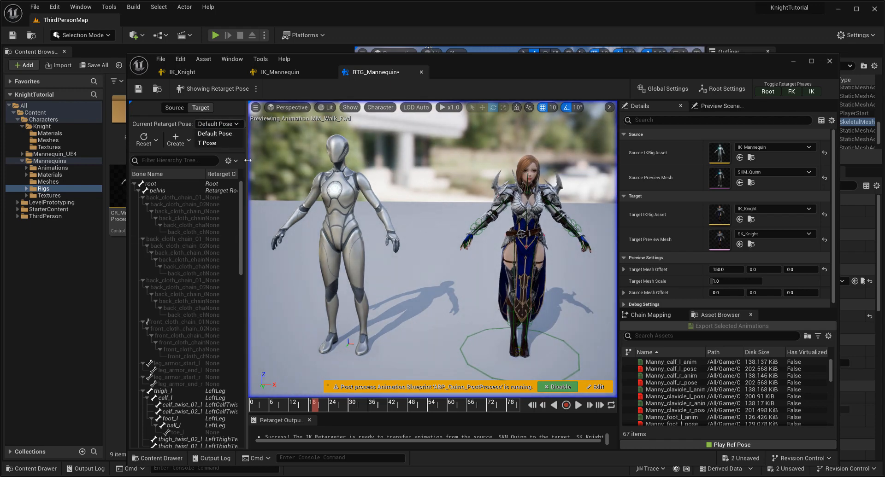
Step: Start editing the knight's retarget pose and rotate thigh_l and thigh_r outward, each with a 10° Y offset
{"action": "left_click_drag", "start_coordinate": [248, 160], "coordinate": [312, 167]}
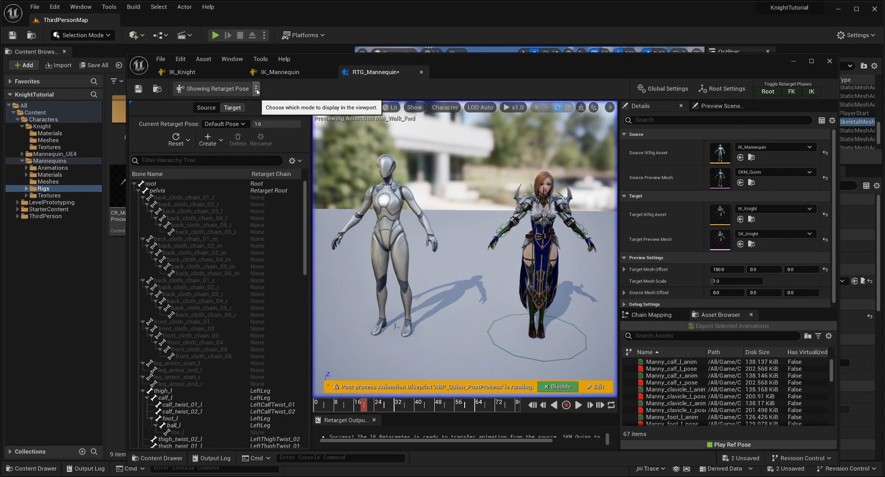
{"action": "left_click", "coordinate": [257, 90]}
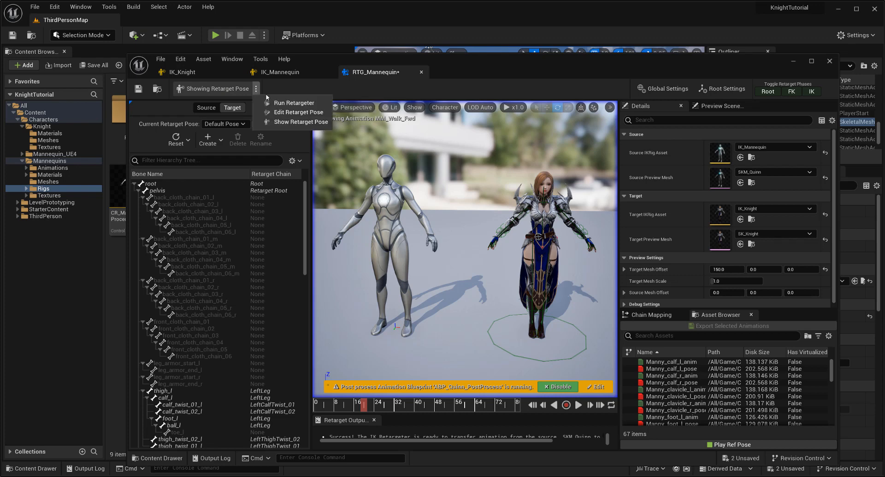
{"action": "left_click", "coordinate": [310, 113]}
{"action": "scroll", "coordinate": [226, 276], "scroll_direction": "down", "scroll_amount": 5}
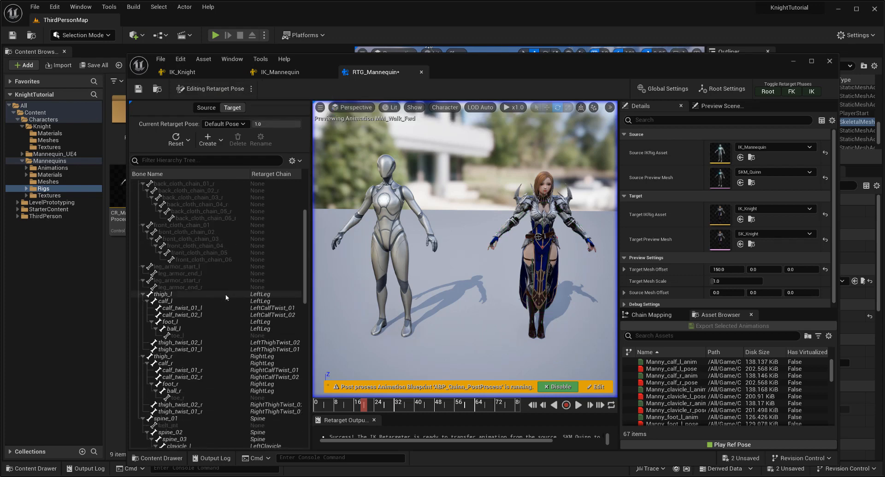
{"action": "left_click", "coordinate": [200, 296]}
{"action": "left_click_drag", "start_coordinate": [555, 311], "coordinate": [556, 289], "text": "alt"}
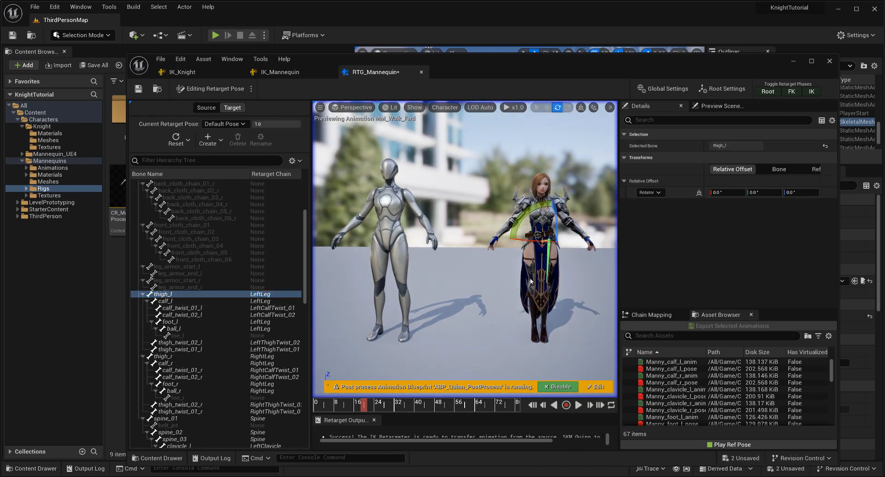
{"action": "left_click_drag", "start_coordinate": [521, 216], "coordinate": [522, 218]}
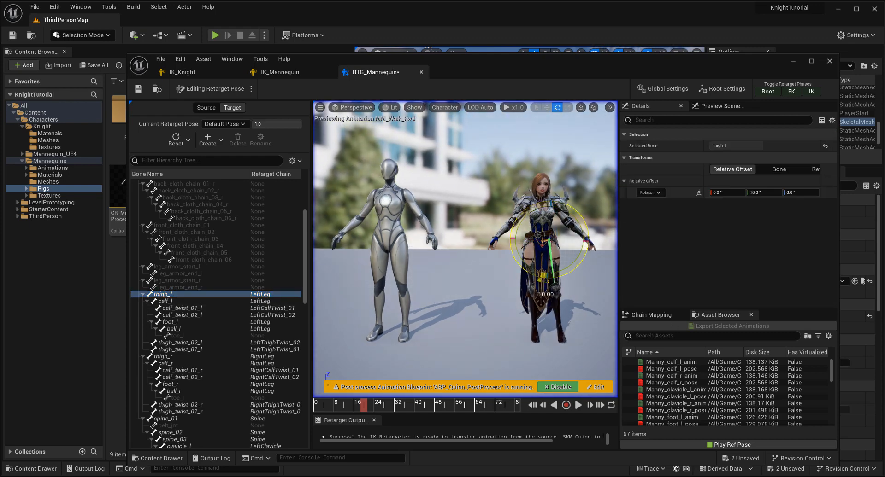
{"action": "left_click", "coordinate": [187, 358]}
{"action": "left_click_drag", "start_coordinate": [523, 209], "coordinate": [498, 231]}
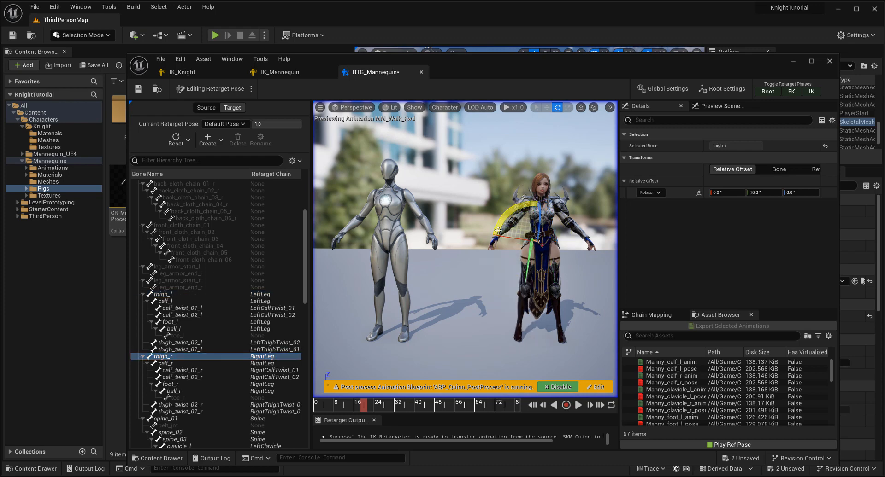
Step: Rotate foot_r to correct the right foot's angle and give foot_l a -10° Y rotation offset
{"action": "left_click", "coordinate": [170, 384]}
{"action": "left_click_drag", "start_coordinate": [505, 291], "coordinate": [502, 291]}
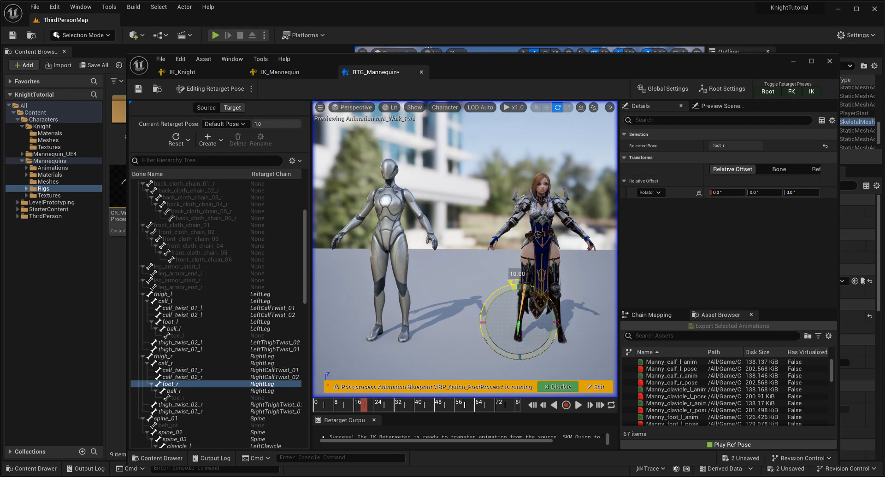
{"action": "left_click_drag", "start_coordinate": [502, 292], "coordinate": [434, 287]}
{"action": "left_click", "coordinate": [188, 325]}
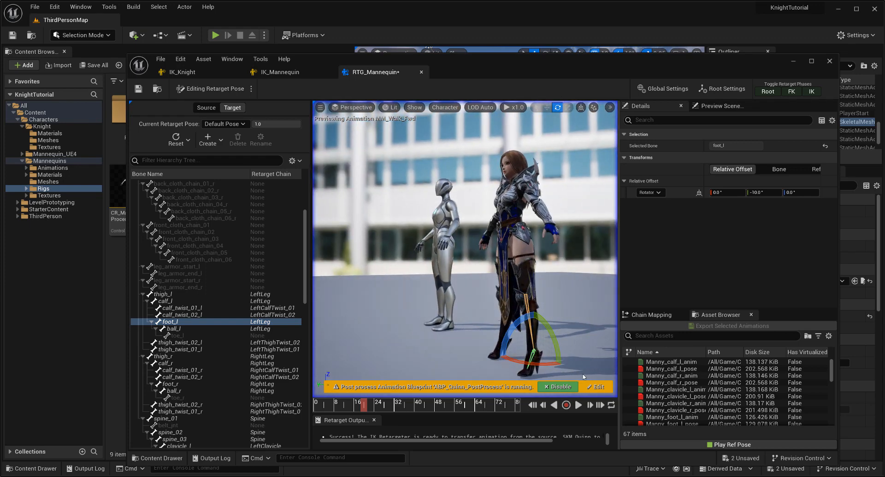
{"action": "key", "text": "ctrl+z"}
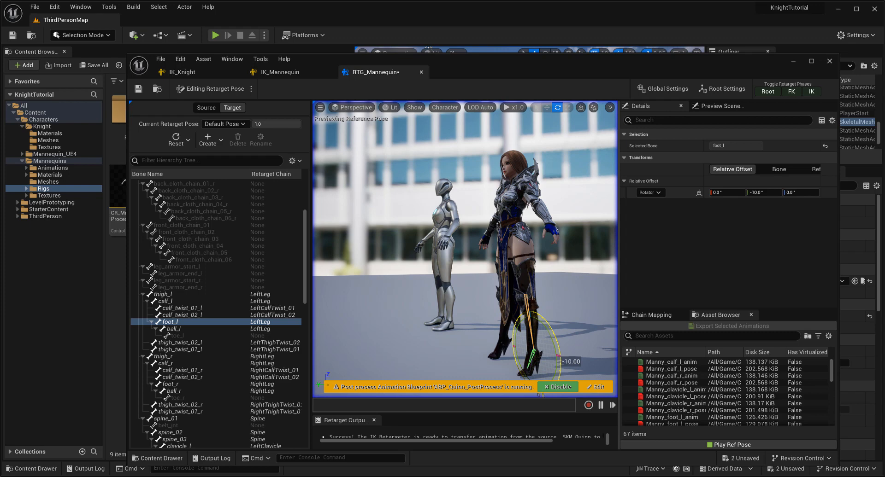
{"action": "left_click_drag", "start_coordinate": [454, 332], "coordinate": [574, 342], "text": "alt"}
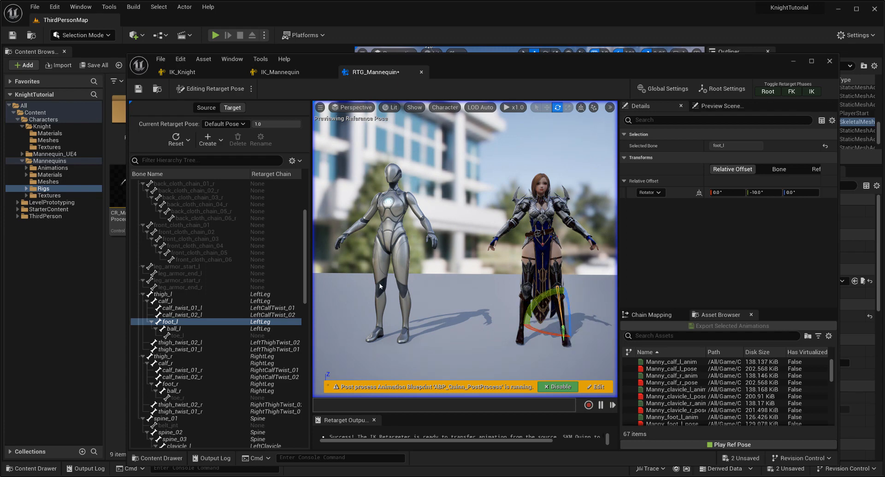
Step: Bend lowerarm_l and lowerarm_r with a 30° Z rotation offset each, and check the pose outside edit mode
{"action": "left_click_drag", "start_coordinate": [428, 313], "coordinate": [323, 346], "text": "alt"}
{"action": "scroll", "coordinate": [215, 330], "scroll_direction": "down", "scroll_amount": 4}
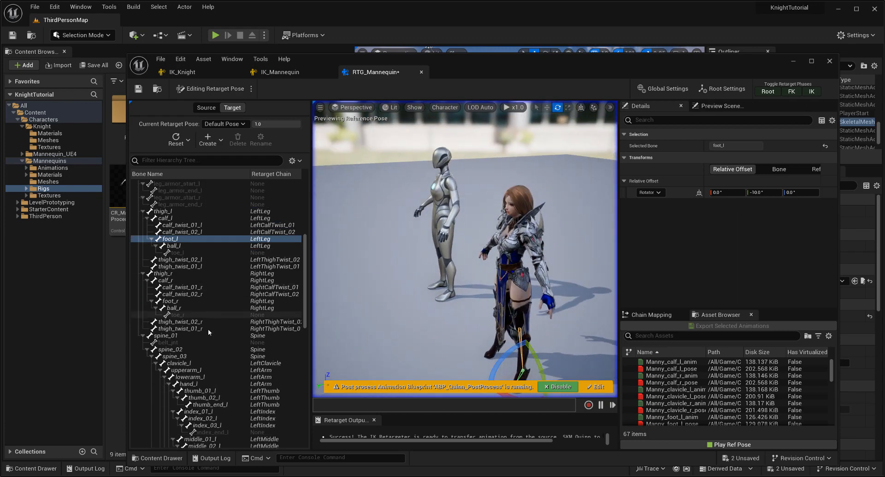
{"action": "scroll", "coordinate": [208, 330], "scroll_direction": "down", "scroll_amount": 2}
{"action": "left_click", "coordinate": [190, 336]}
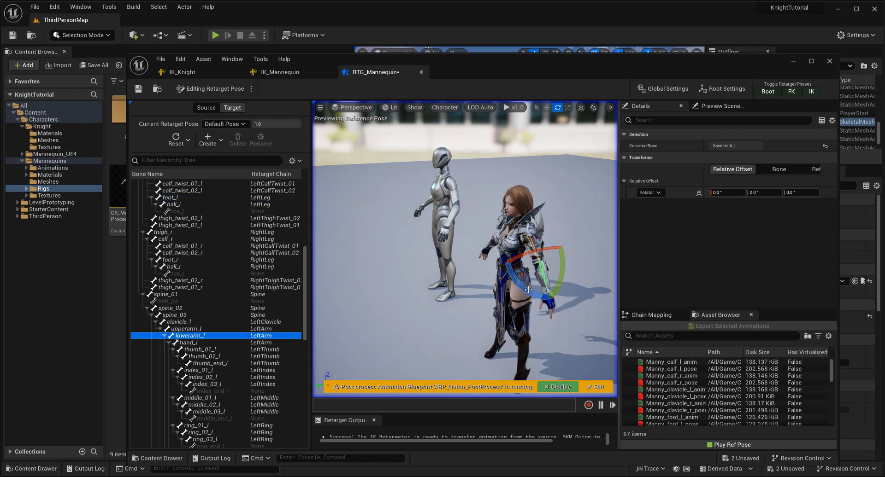
{"action": "left_click_drag", "start_coordinate": [525, 289], "coordinate": [551, 298]}
{"action": "scroll", "coordinate": [217, 367], "scroll_direction": "down", "scroll_amount": 7}
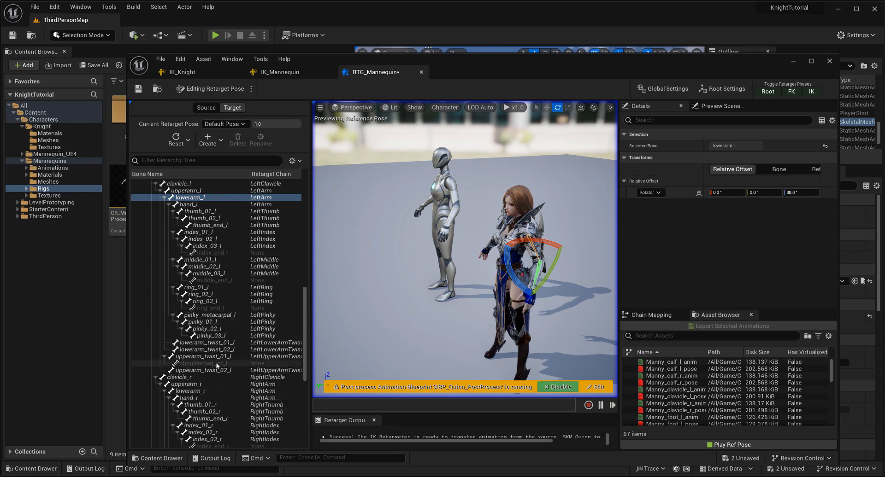
{"action": "left_click", "coordinate": [207, 391]}
{"action": "left_click_drag", "start_coordinate": [427, 286], "coordinate": [446, 242]}
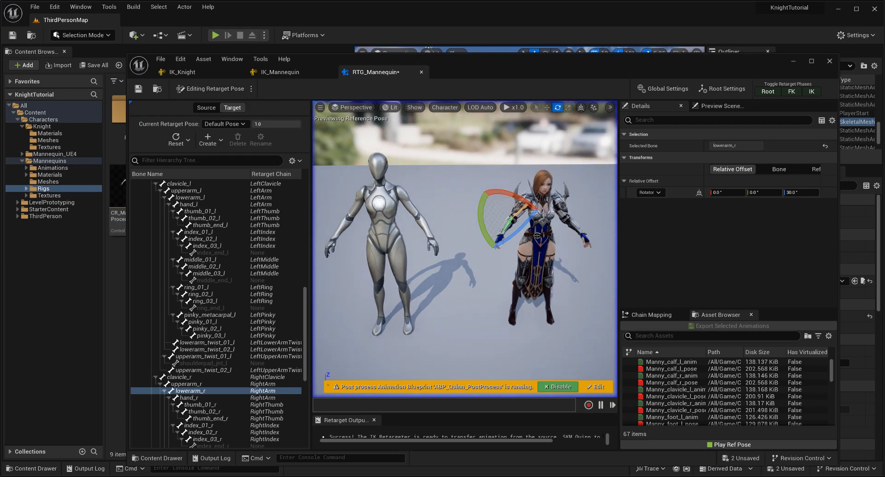
{"action": "left_click", "coordinate": [227, 89]}
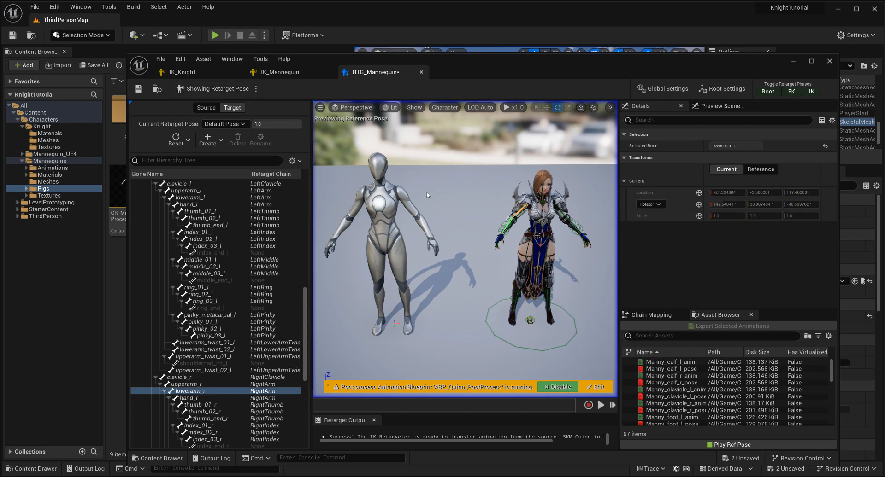
{"action": "left_click", "coordinate": [221, 90]}
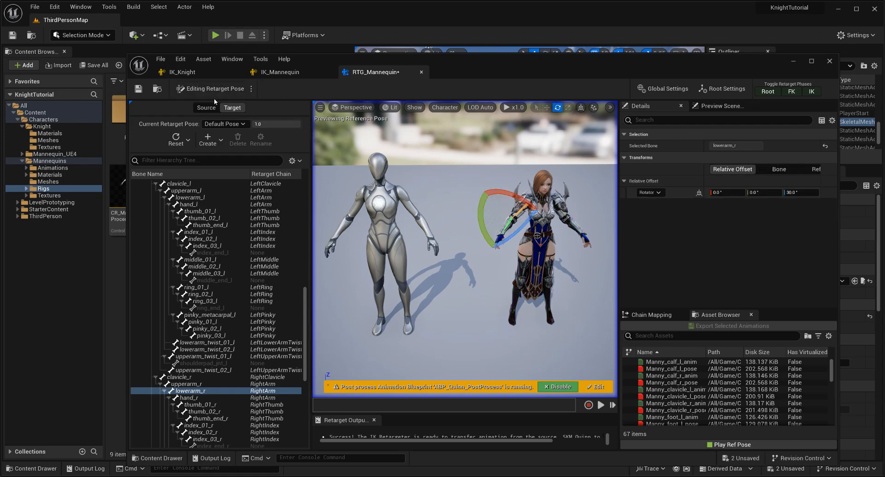
Step: Finish editing the knight's retarget pose and run the retargeter
{"action": "left_click", "coordinate": [205, 90]}
{"action": "left_click", "coordinate": [256, 88]}
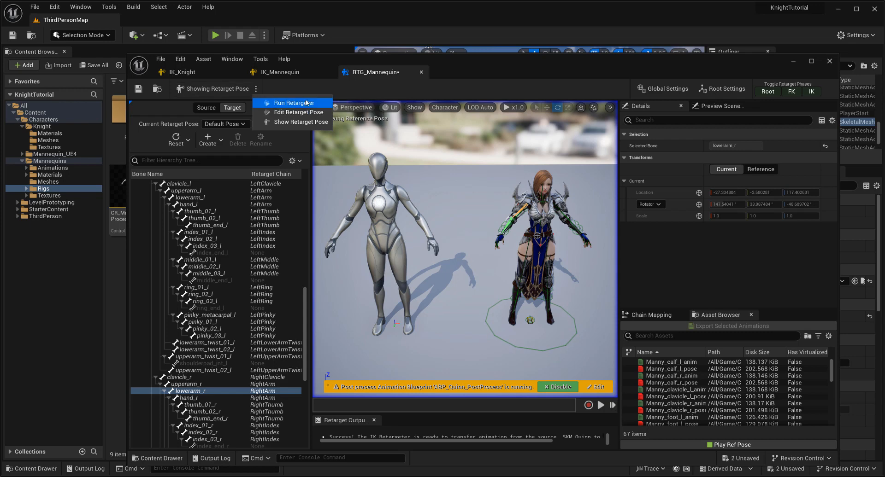
{"action": "left_click", "coordinate": [294, 103]}
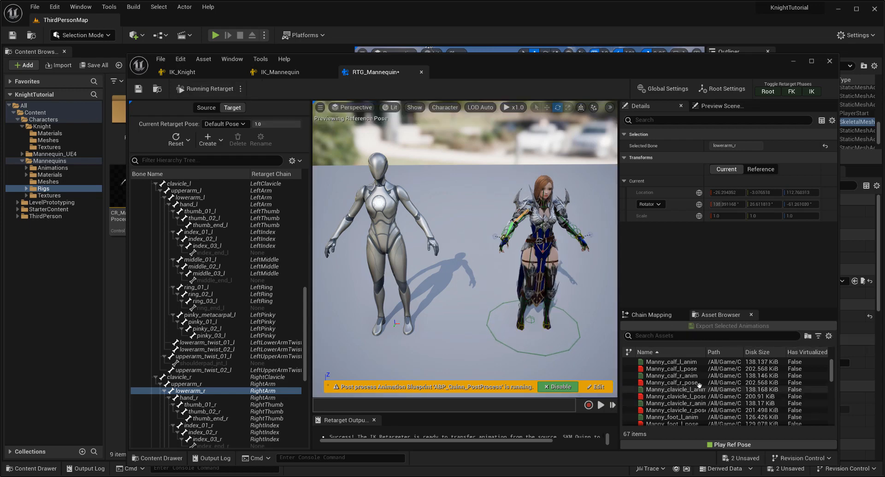
Step: Preview the MF_Run_Fwd and MF_Walk_Fwd animations on the mannequin and the knight side by side
{"action": "scroll", "coordinate": [706, 397], "scroll_direction": "down", "scroll_amount": 10}
{"action": "left_click", "coordinate": [706, 397]}
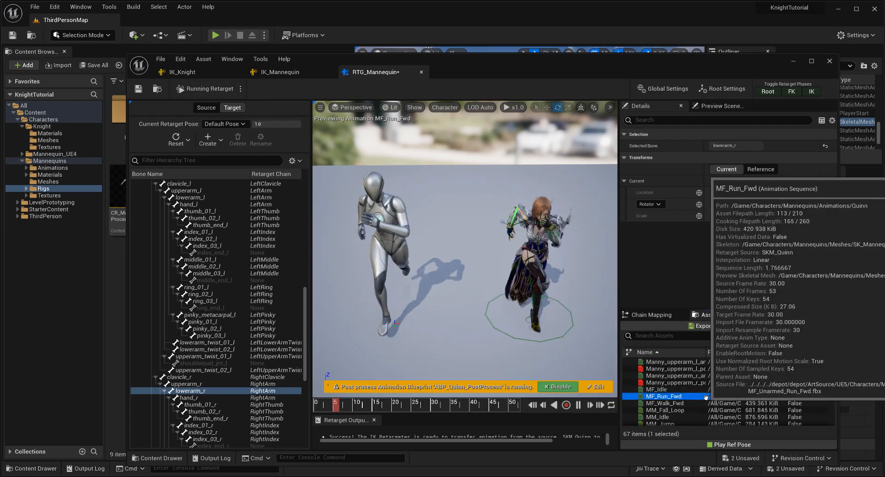
{"action": "left_click", "coordinate": [699, 403]}
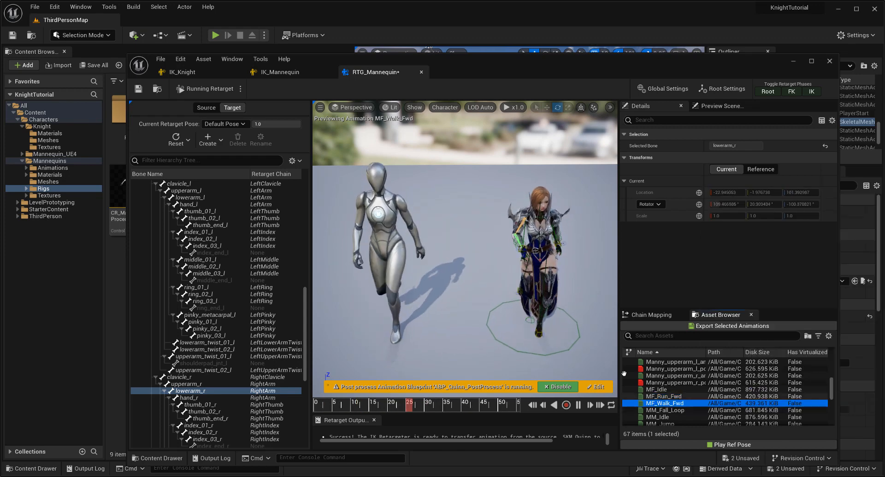
{"action": "left_click", "coordinate": [569, 300]}
{"action": "left_click_drag", "start_coordinate": [557, 296], "coordinate": [560, 274], "text": "alt"}
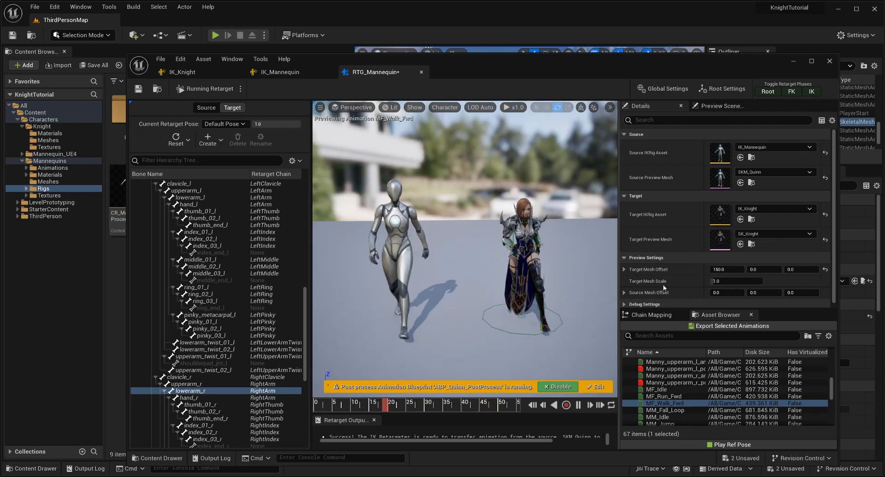
Step: Review the chain mapping in RTG_Mannequin, checking each target chain and IK goal against its source chain from Root to Head
{"action": "left_click", "coordinate": [650, 316]}
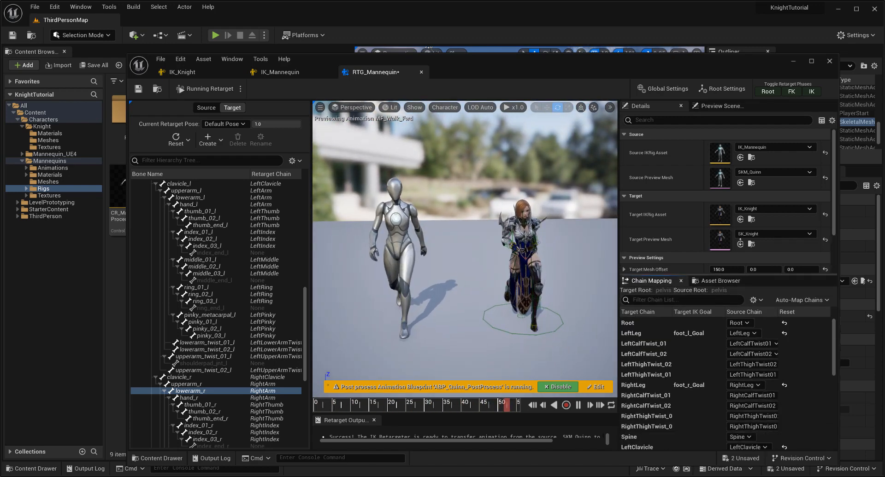
{"action": "left_click_drag", "start_coordinate": [740, 243], "coordinate": [737, 211]}
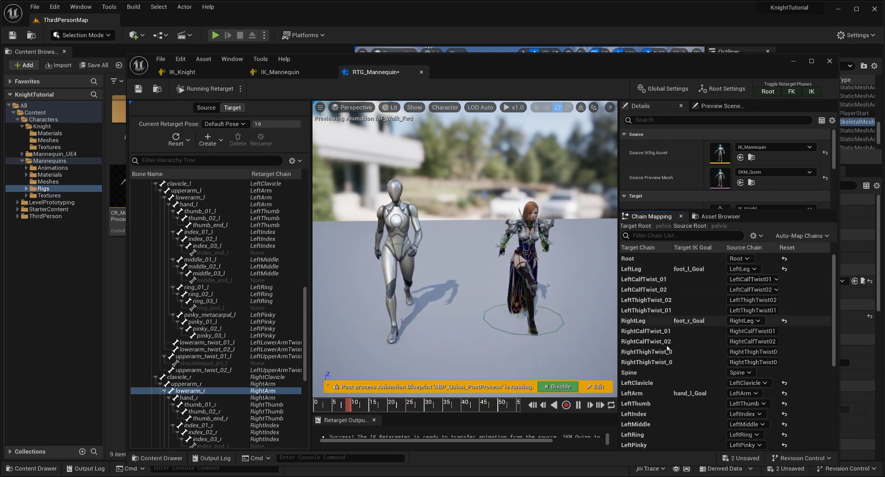
{"action": "scroll", "coordinate": [677, 381], "scroll_direction": "down", "scroll_amount": 5}
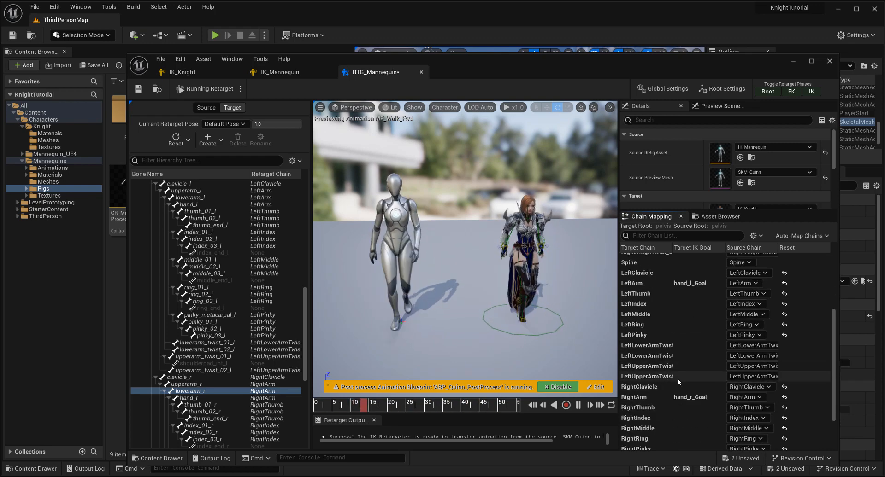
{"action": "scroll", "coordinate": [678, 382], "scroll_direction": "down", "scroll_amount": 3}
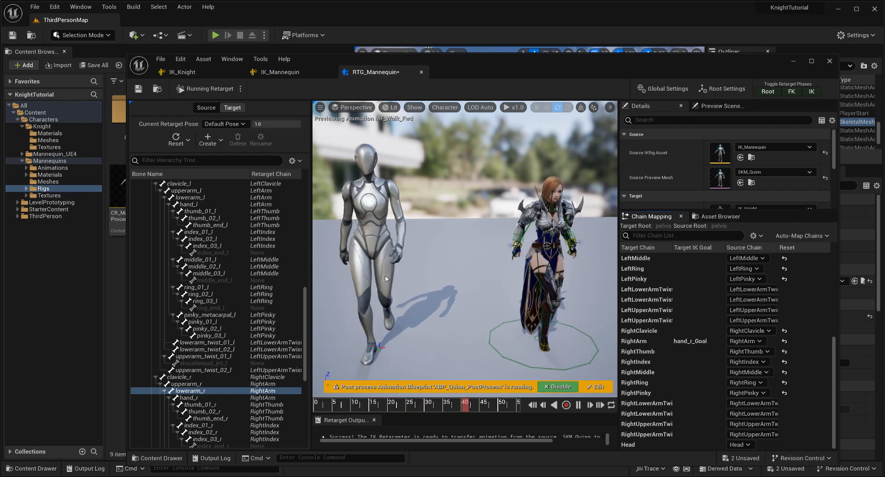
{"action": "scroll", "coordinate": [691, 358], "scroll_direction": "up", "scroll_amount": 5}
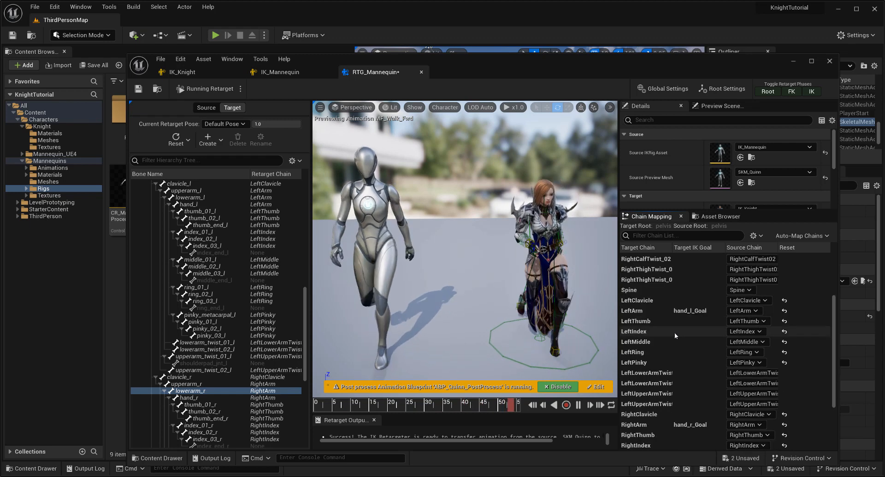
{"action": "scroll", "coordinate": [692, 389], "scroll_direction": "down", "scroll_amount": 5}
{"action": "scroll", "coordinate": [690, 387], "scroll_direction": "up", "scroll_amount": 5}
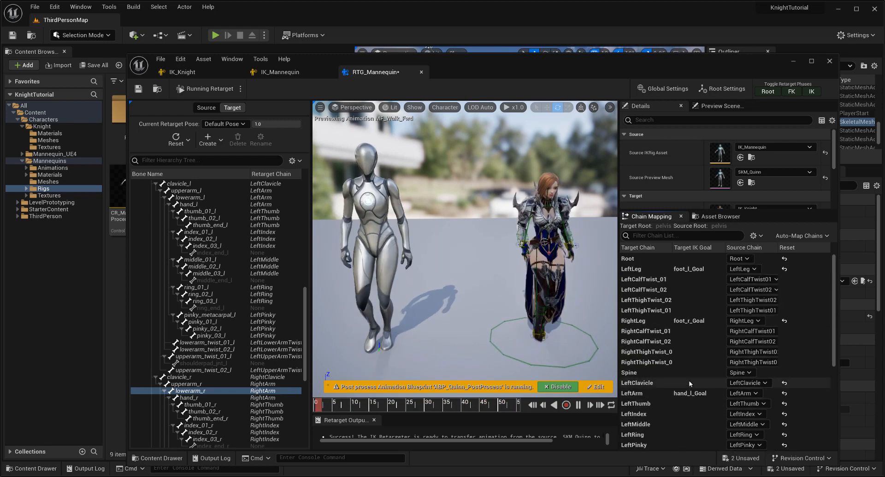
{"action": "scroll", "coordinate": [687, 370], "scroll_direction": "down", "scroll_amount": 5}
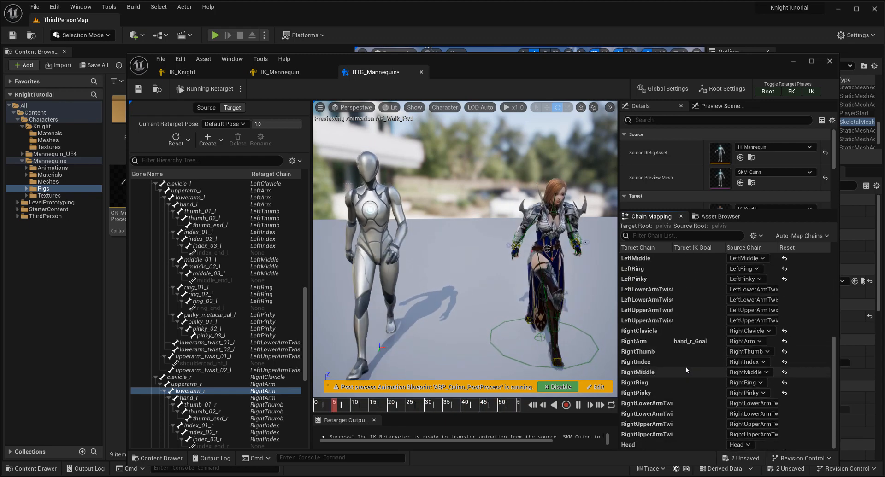
{"action": "scroll", "coordinate": [686, 367], "scroll_direction": "up", "scroll_amount": 5}
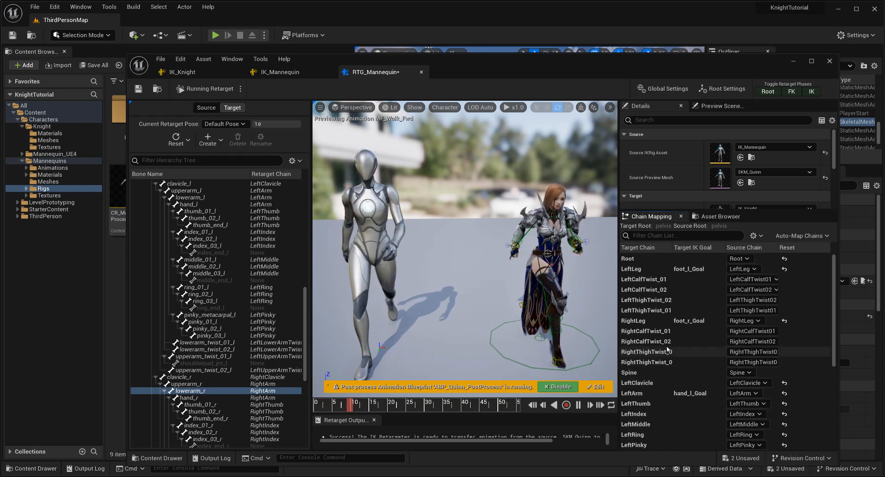
Step: Compare the retarget root and Full Body IK bone settings in the IK_Knight and IK_Mannequin hierarchies
{"action": "left_click", "coordinate": [182, 73]}
{"action": "scroll", "coordinate": [216, 157], "scroll_direction": "up", "scroll_amount": 3}
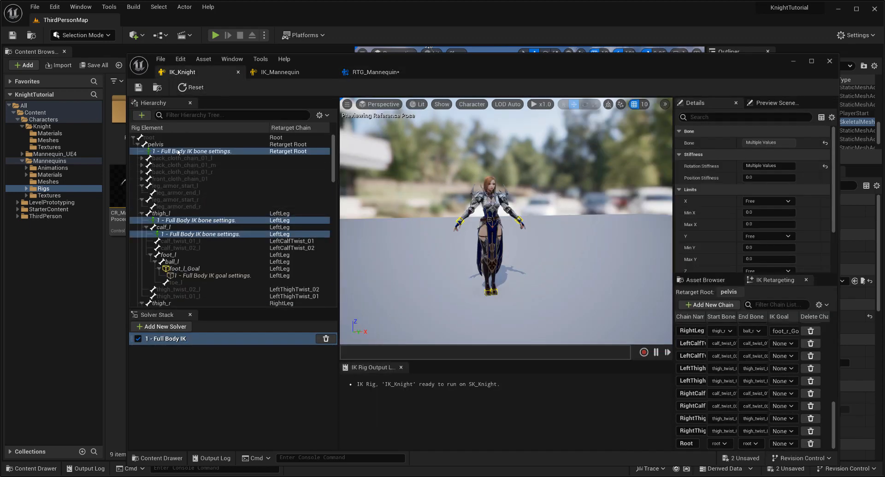
{"action": "left_click", "coordinate": [166, 144]}
{"action": "left_click", "coordinate": [323, 72]}
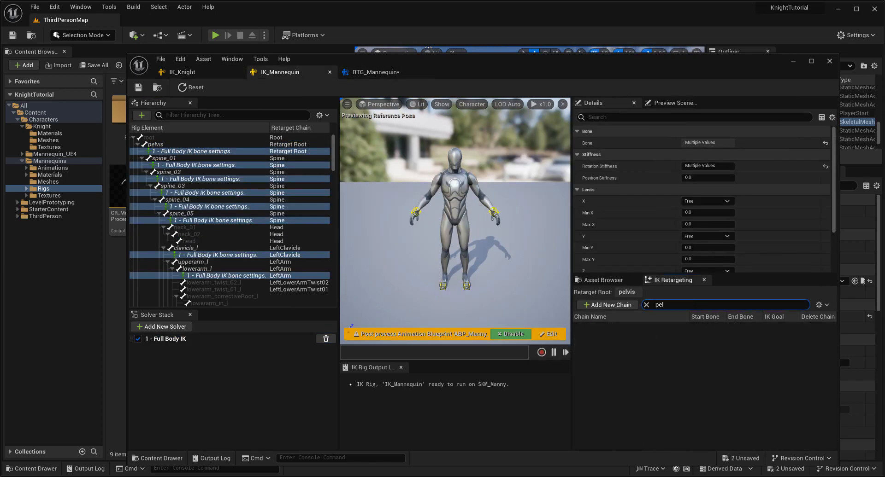
{"action": "left_click", "coordinate": [191, 72]}
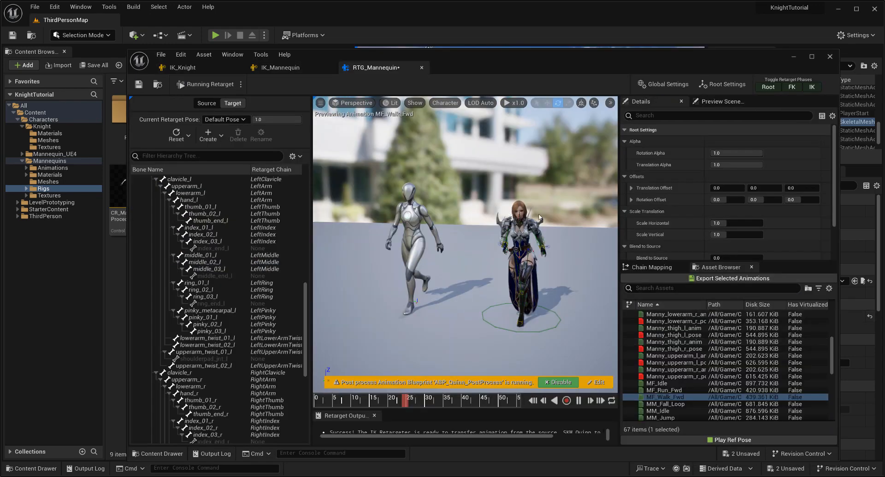
Step: Toggle the IK retarget phase in RTG_Mannequin and compare the knight's walk with the mannequin's from several angles
{"action": "left_click", "coordinate": [540, 217]}
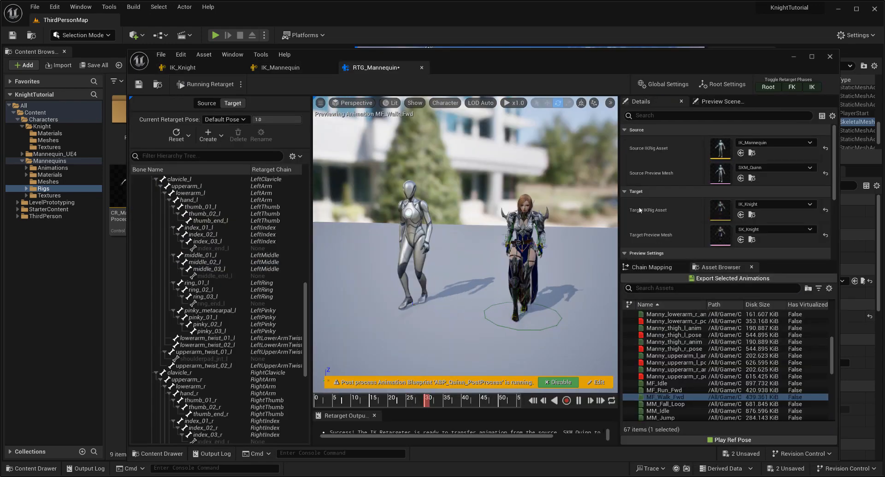
{"action": "right_click_drag", "start_coordinate": [478, 213], "coordinate": [568, 216]}
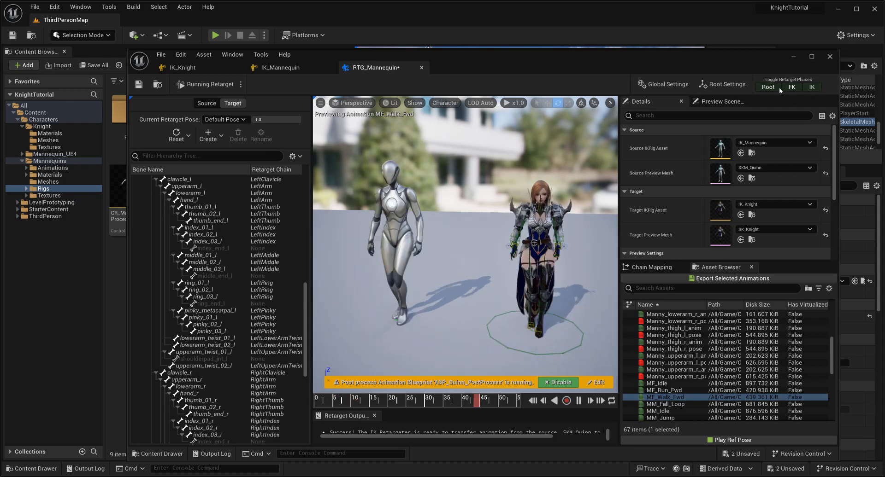
{"action": "left_click_drag", "start_coordinate": [488, 224], "coordinate": [392, 231], "text": "alt"}
{"action": "left_click", "coordinate": [813, 90]}
{"action": "left_click_drag", "start_coordinate": [466, 275], "coordinate": [622, 314], "text": "alt"}
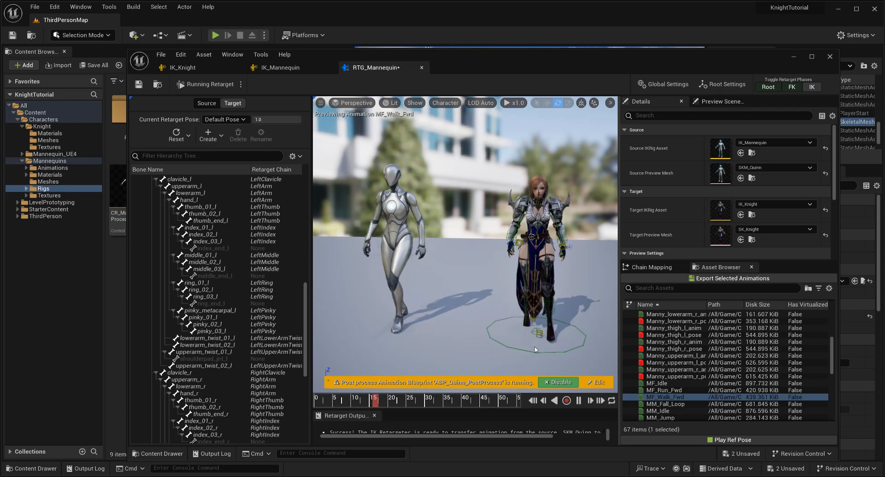
{"action": "left_click_drag", "start_coordinate": [530, 277], "coordinate": [549, 338], "text": "alt"}
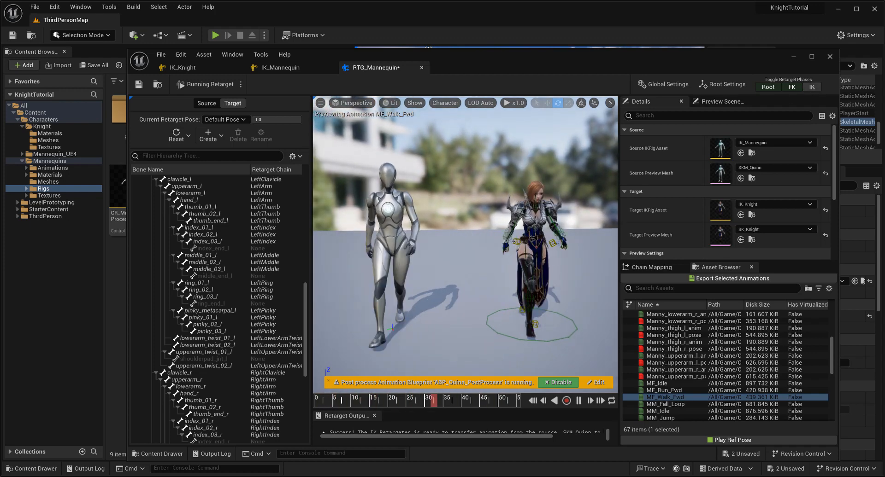
{"action": "left_click_drag", "start_coordinate": [544, 245], "coordinate": [507, 246], "text": "alt"}
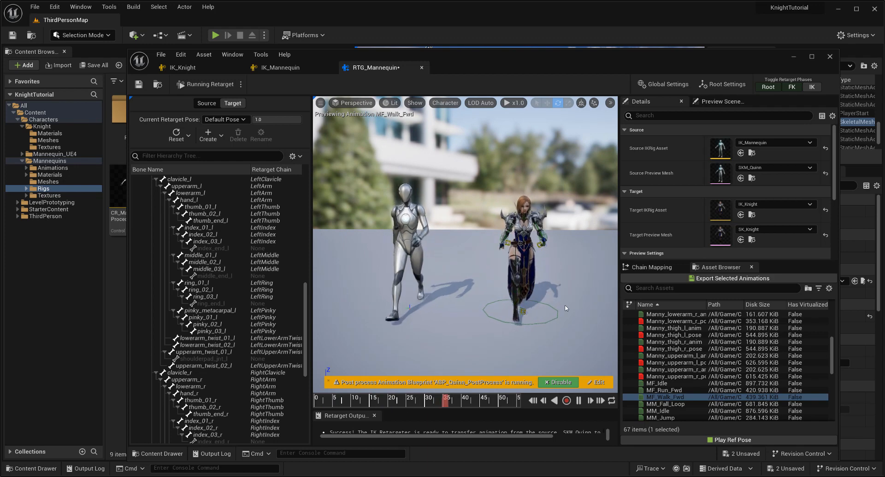
{"action": "left_click_drag", "start_coordinate": [572, 313], "coordinate": [557, 303], "text": "alt"}
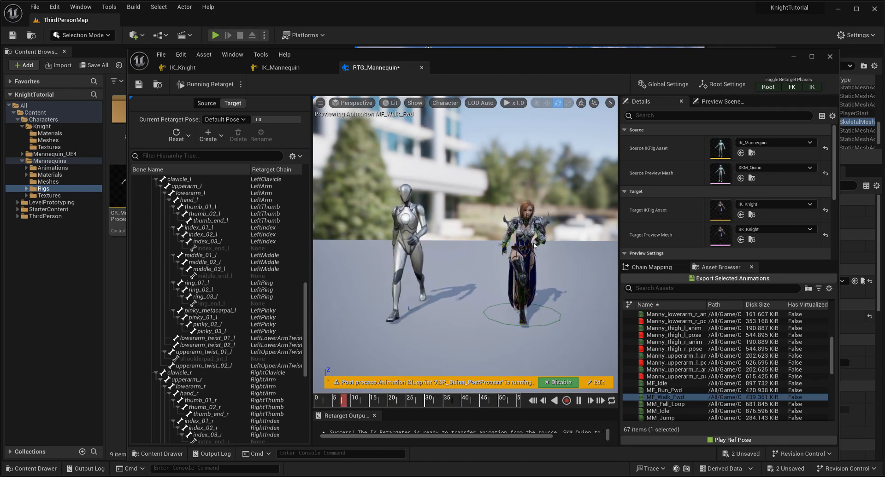
Step: Add Full Body IK bone settings to spine_01, spine_02 and spine_03 in IK_Knight
{"action": "left_click", "coordinate": [182, 67]}
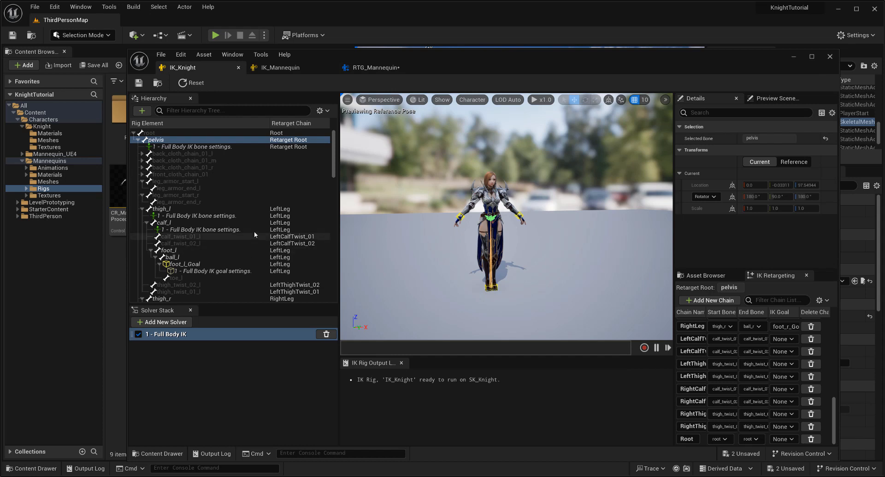
{"action": "scroll", "coordinate": [254, 233], "scroll_direction": "down", "scroll_amount": 6}
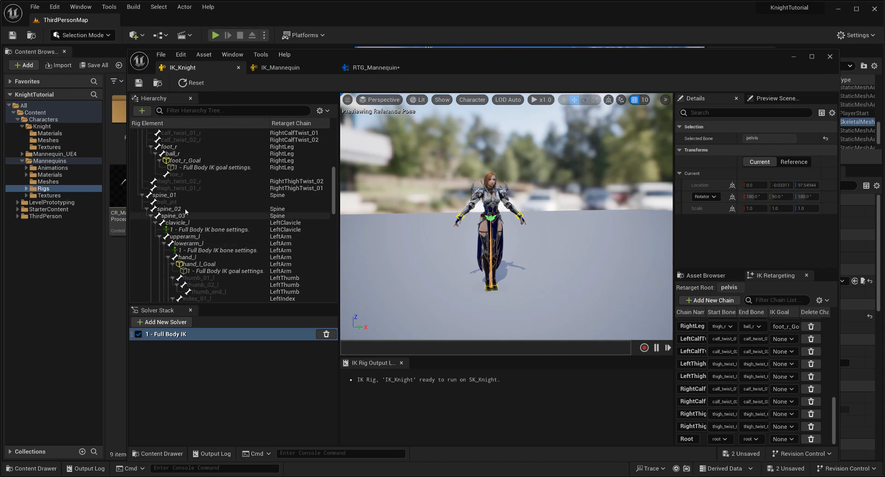
{"action": "left_click", "coordinate": [187, 196]}
{"action": "left_click", "coordinate": [189, 215], "text": "ctrl"}
{"action": "left_click", "coordinate": [188, 210], "text": "ctrl"}
{"action": "right_click", "coordinate": [188, 210]}
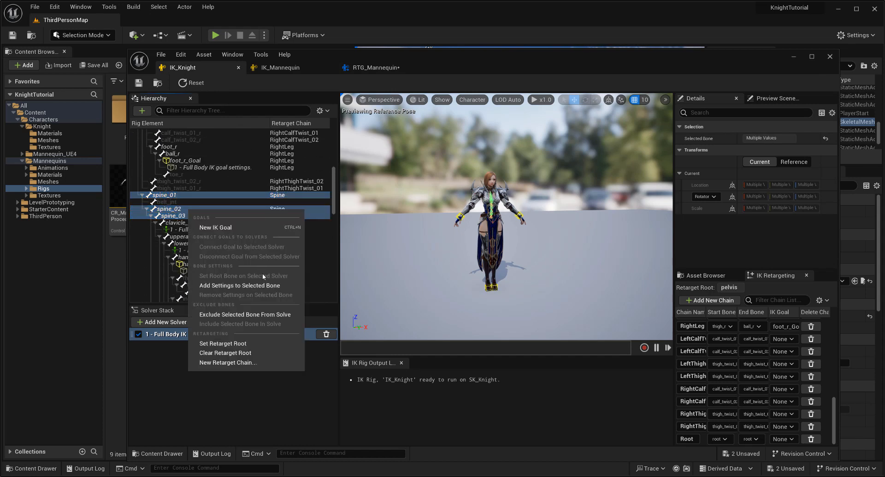
{"action": "left_click", "coordinate": [253, 287]}
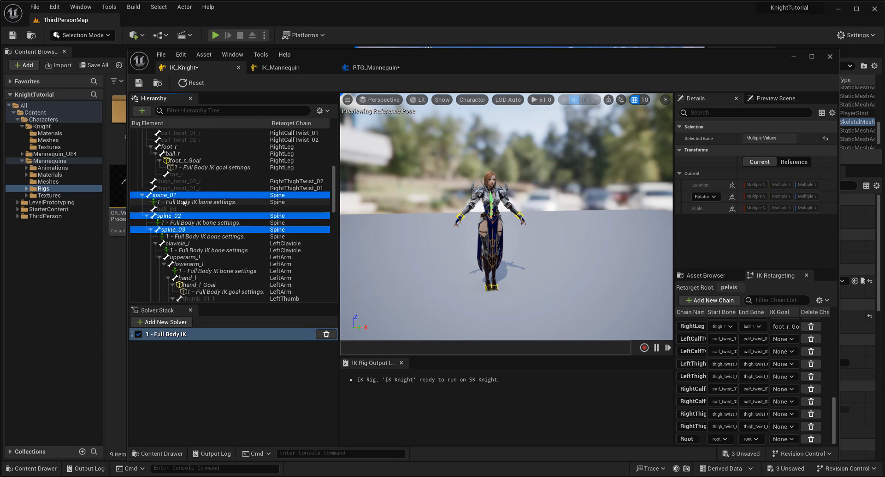
Step: Adjust spine_01's rotation stiffness, set it to 0.95 for spine_02 and spine_03, and save IK_Knight
{"action": "left_click", "coordinate": [184, 202]}
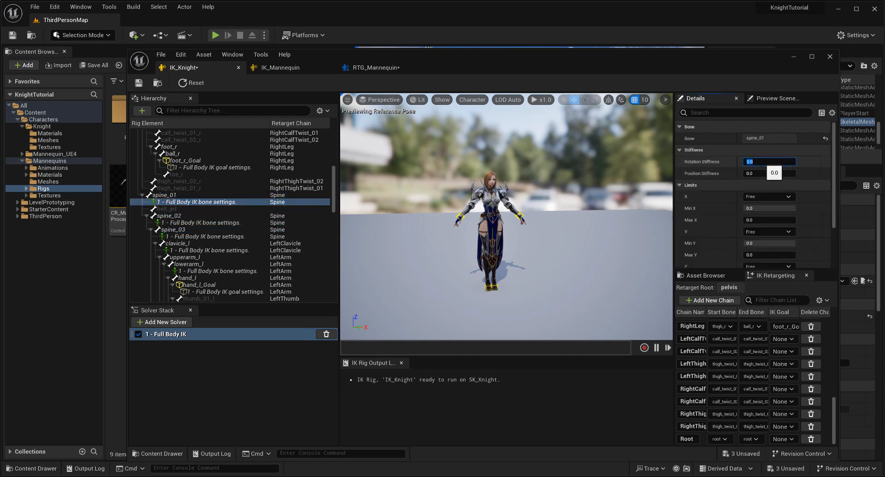
{"action": "left_click", "coordinate": [205, 222]}
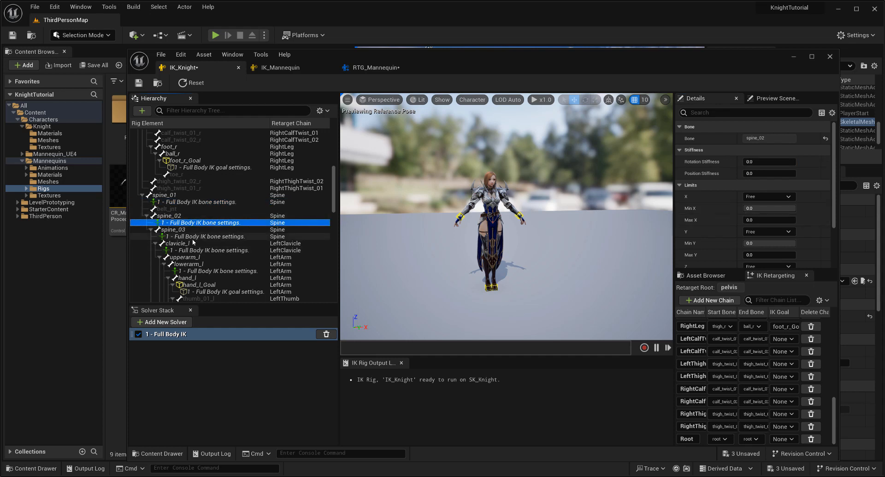
{"action": "left_click", "coordinate": [198, 236], "text": "ctrl"}
{"action": "left_click", "coordinate": [780, 161]}
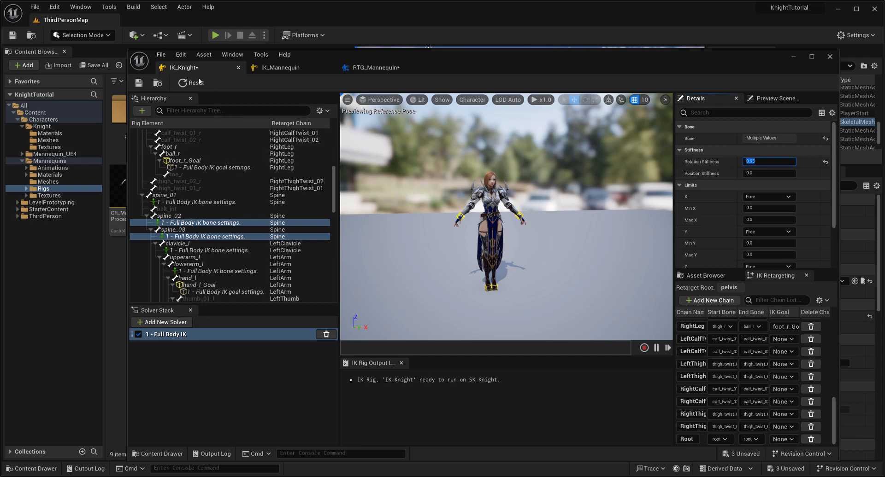
{"action": "left_click", "coordinate": [136, 83]}
Step: Disable the IK retarget phase in RTG_Mannequin and check the knight's walk from the side and front
{"action": "left_click", "coordinate": [373, 67]}
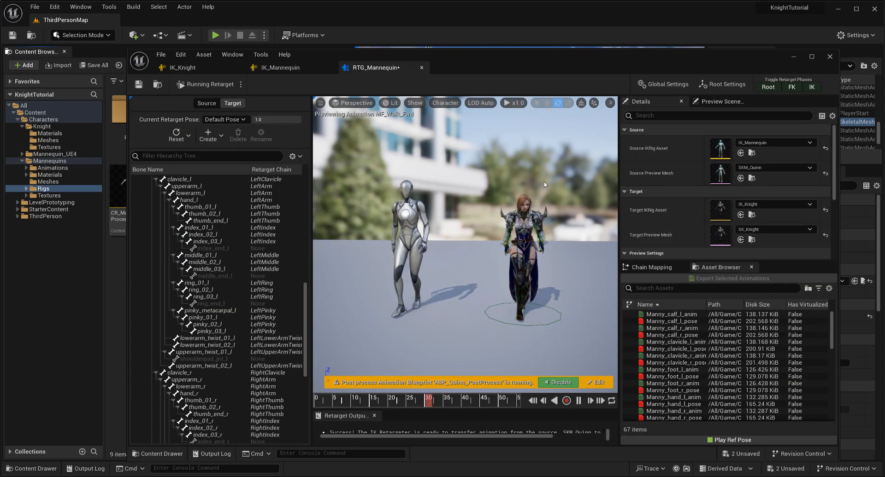
{"action": "left_click", "coordinate": [811, 88]}
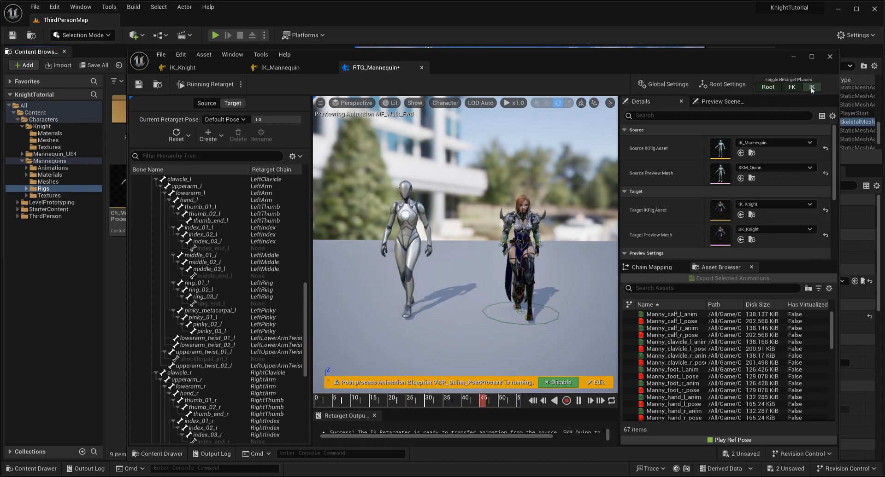
{"action": "left_click_drag", "start_coordinate": [554, 234], "coordinate": [408, 220], "text": "alt"}
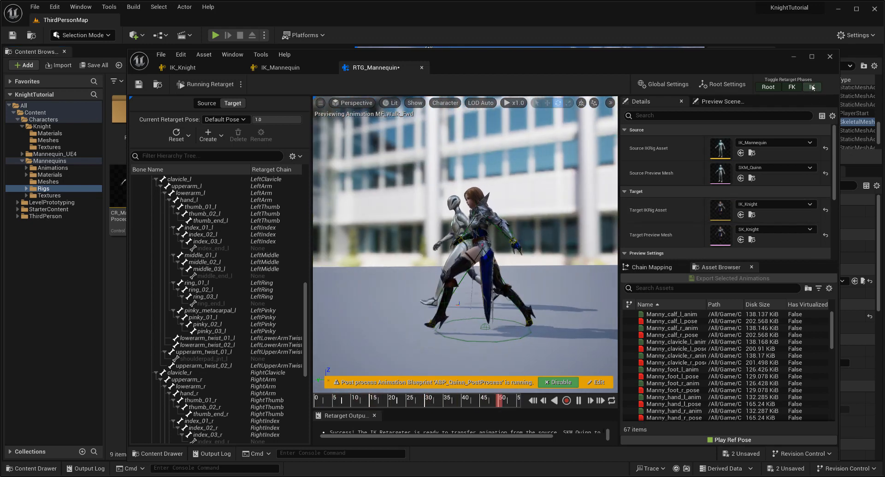
{"action": "left_click_drag", "start_coordinate": [378, 295], "coordinate": [555, 327], "text": "alt"}
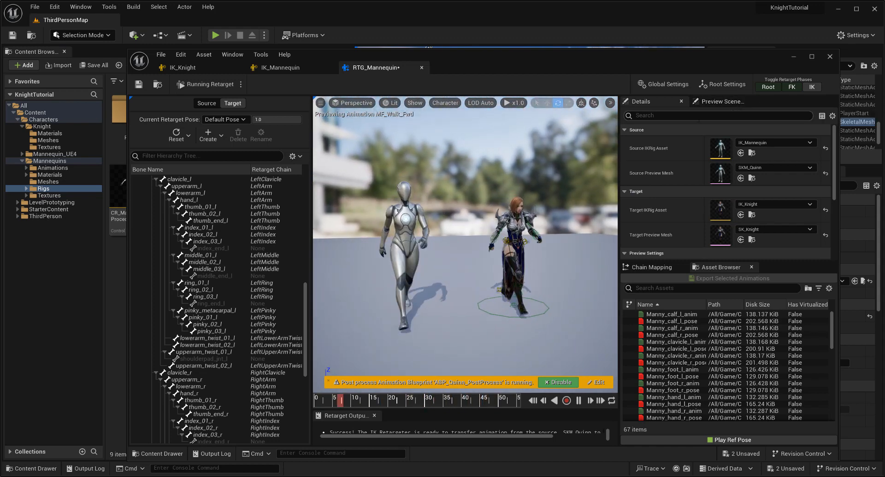
Step: Toggle Stride Warping off and on in the global settings of RTG_Mannequin and check the knight's walk up close
{"action": "left_click", "coordinate": [653, 269]}
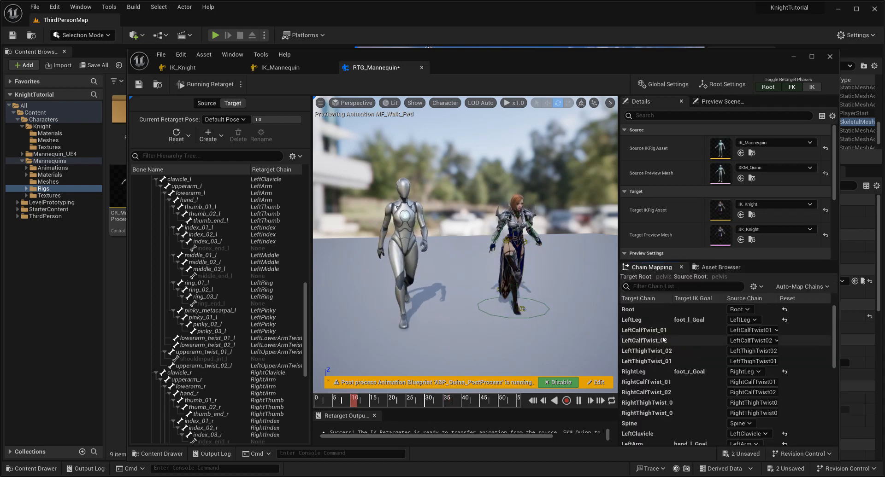
{"action": "left_click", "coordinate": [664, 84]}
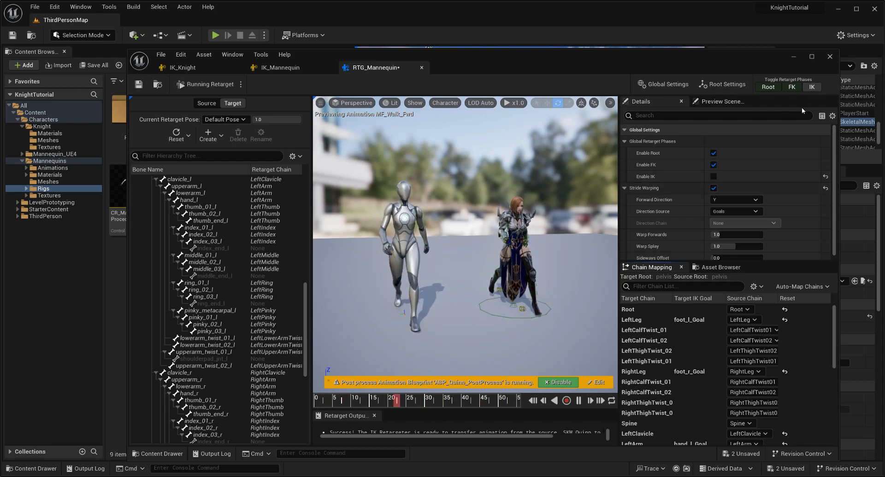
{"action": "scroll", "coordinate": [682, 230], "scroll_direction": "down", "scroll_amount": 1}
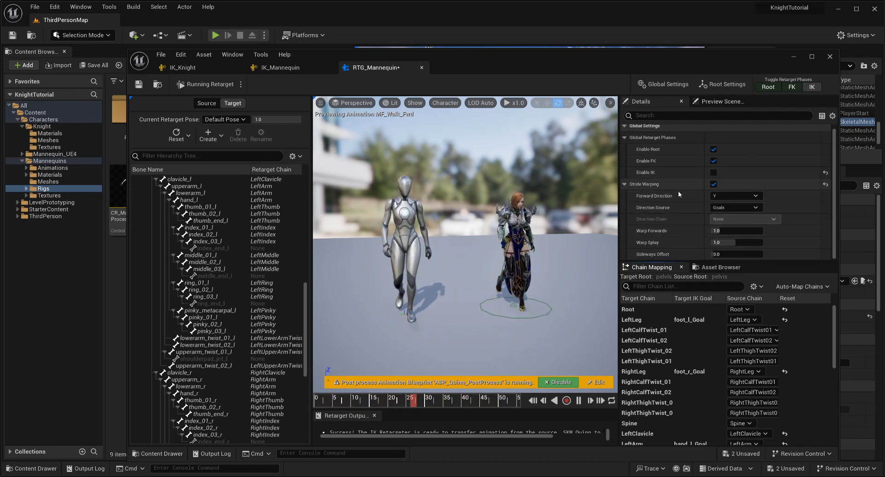
{"action": "left_click", "coordinate": [714, 184]}
{"action": "left_click", "coordinate": [714, 184]}
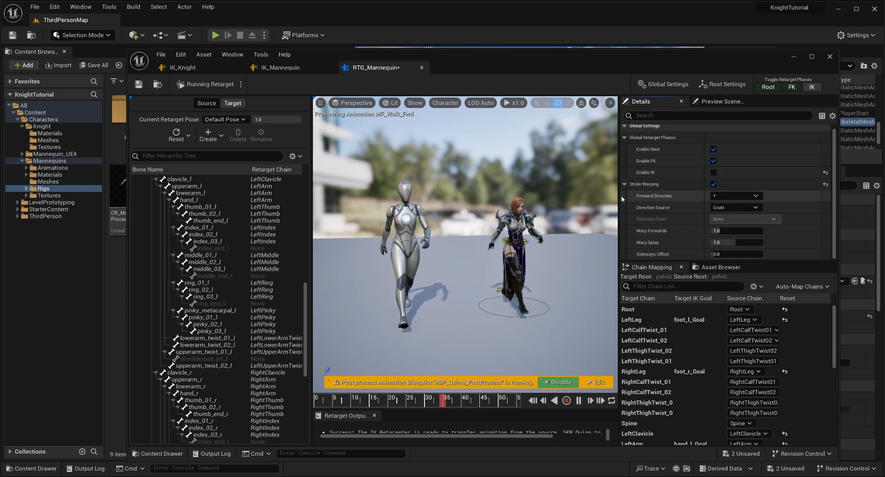
{"action": "left_click", "coordinate": [637, 187]}
{"action": "right_click_drag", "start_coordinate": [506, 240], "coordinate": [433, 240]}
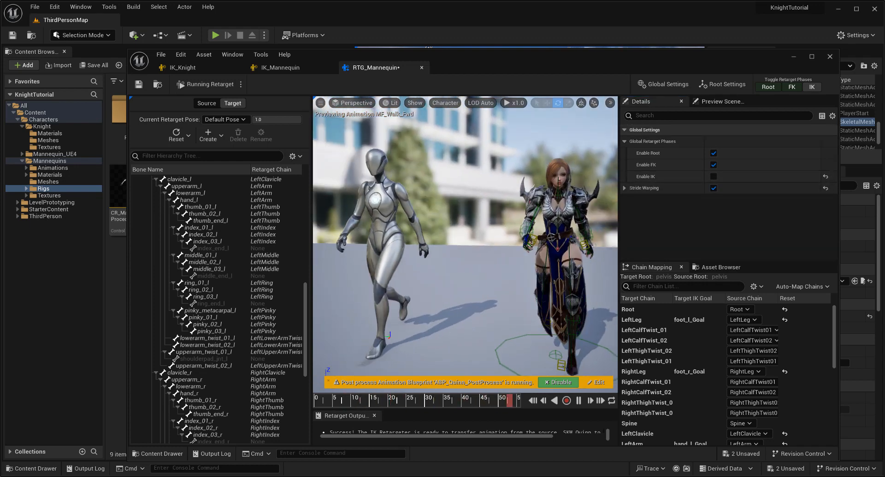
Step: Review the IK_Mannequin and IK_Knight rigs, then return to RTG_Mannequin and view both characters walking
{"action": "left_click", "coordinate": [277, 68]}
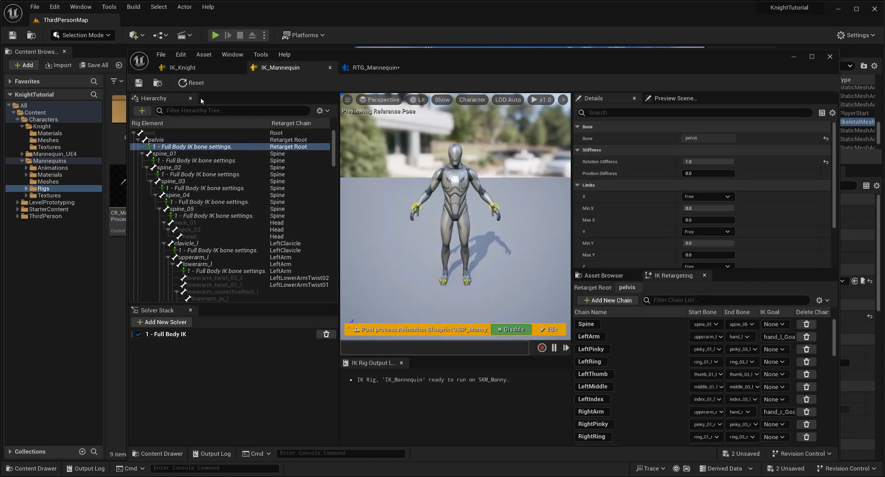
{"action": "left_click", "coordinate": [183, 68]}
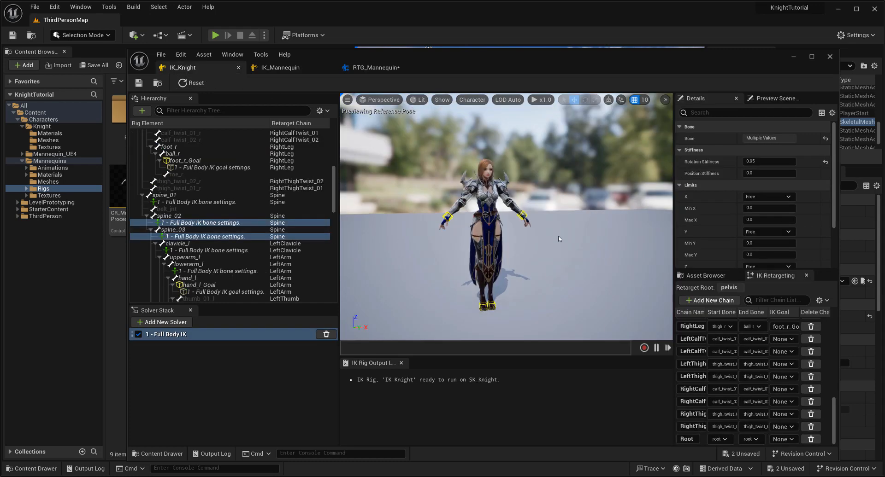
{"action": "right_click_drag", "start_coordinate": [559, 238], "coordinate": [551, 239]}
{"action": "left_click", "coordinate": [352, 68]}
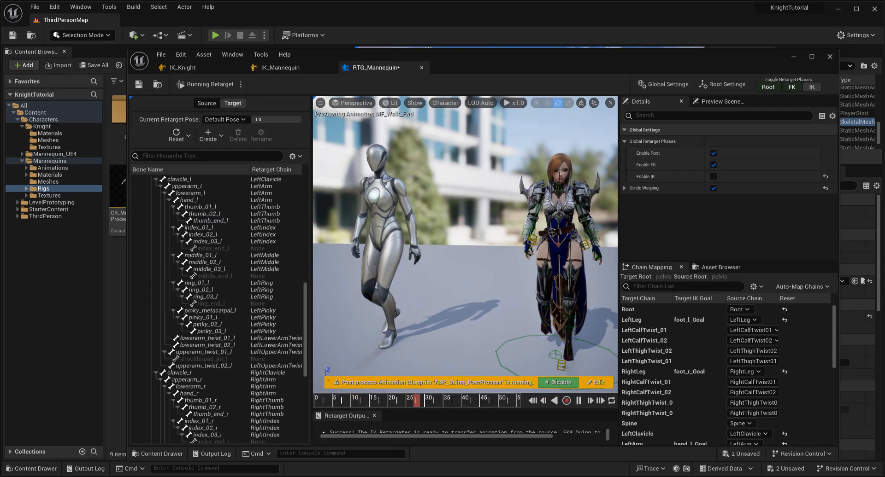
{"action": "left_click_drag", "start_coordinate": [505, 286], "coordinate": [498, 275], "text": "alt"}
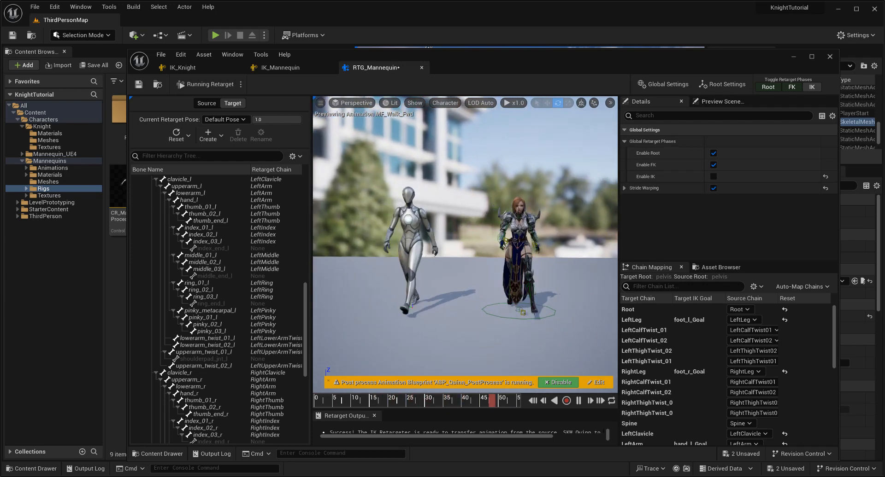
Step: Save RTG_Mannequin, close the retargeter and save all remaining unsaved content
{"action": "left_click", "coordinate": [139, 84]}
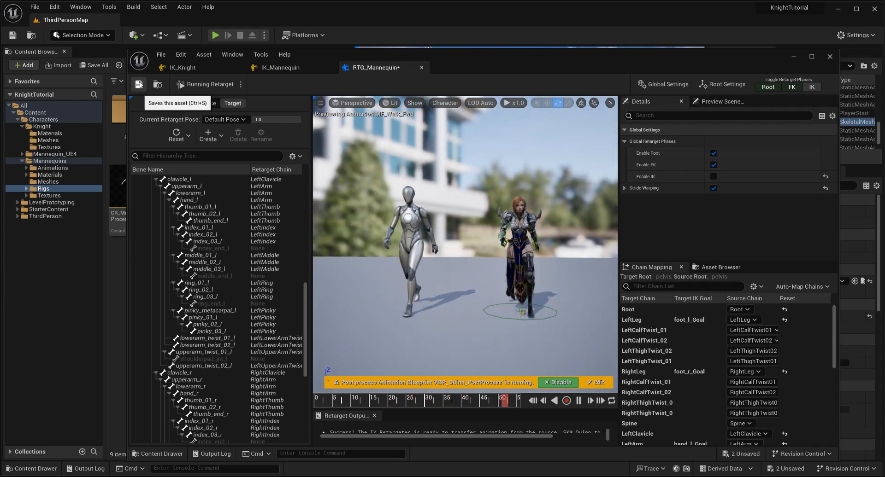
{"action": "left_click", "coordinate": [830, 56]}
{"action": "left_click", "coordinate": [94, 65]}
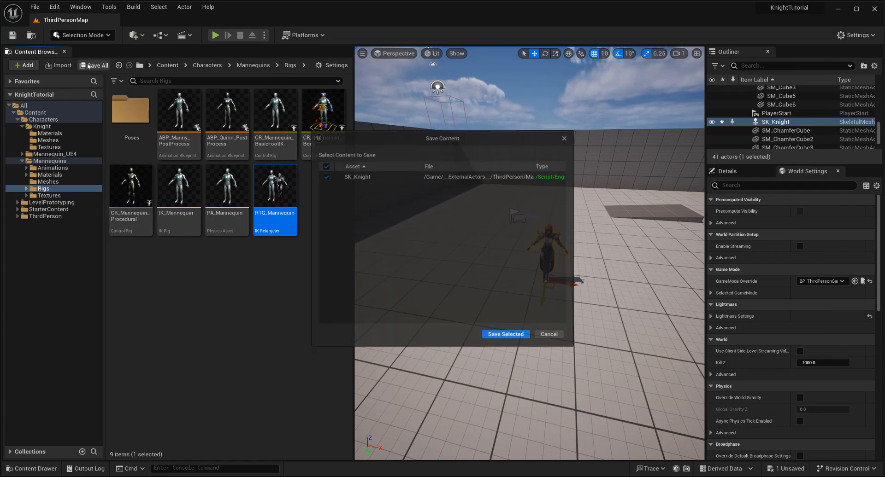
{"action": "left_click", "coordinate": [498, 340]}
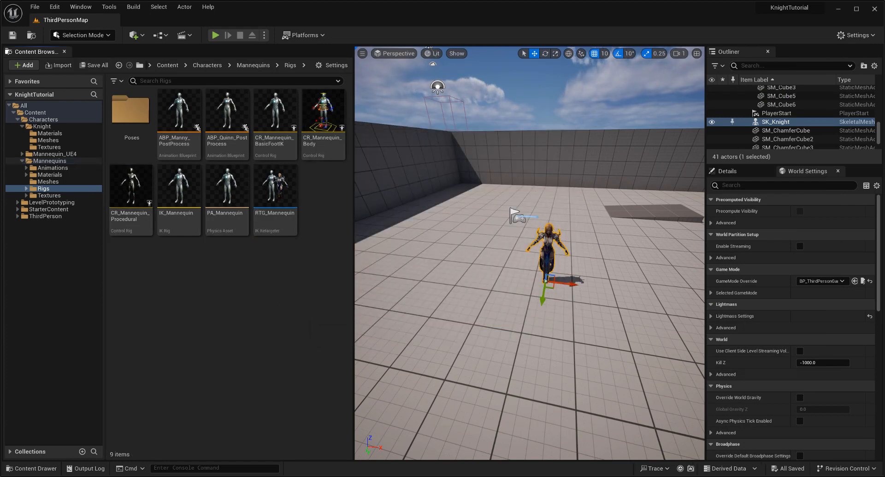
Step: Set up a duplicate-and-retarget of ABP_Quinn from Mannequins/Animations with RTG_Mannequin as the IK Retargeter
{"action": "left_click", "coordinate": [52, 168]}
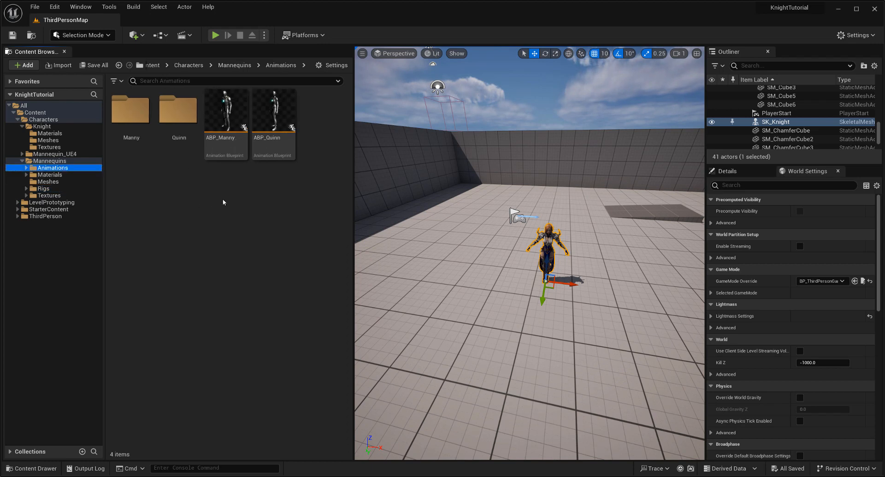
{"action": "left_click", "coordinate": [278, 158]}
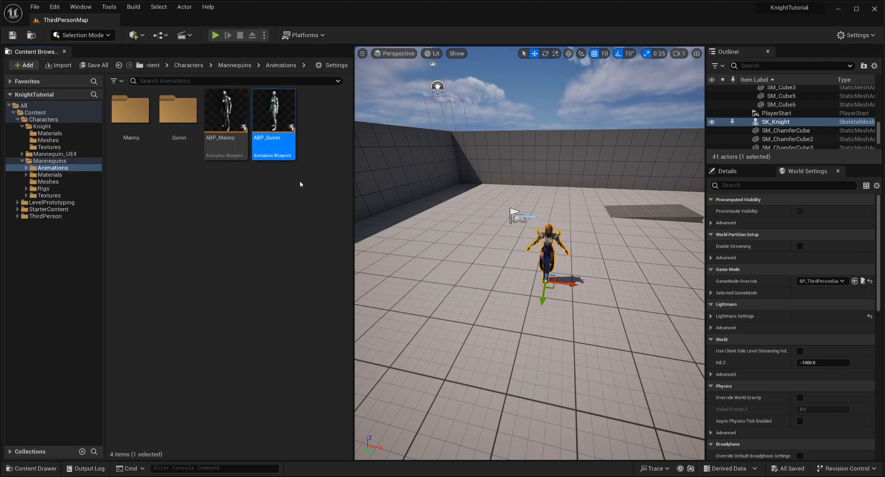
{"action": "right_click", "coordinate": [275, 157]}
{"action": "mouse_move", "coordinate": [401, 176]}
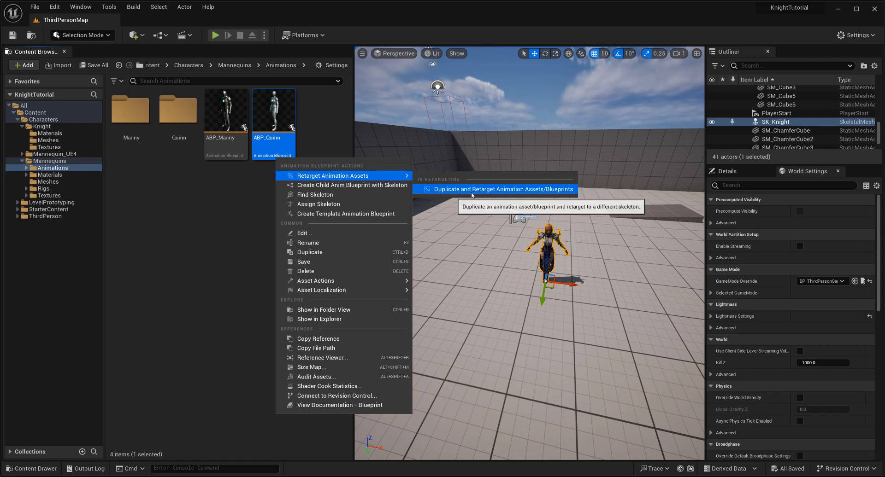
{"action": "left_click", "coordinate": [488, 190]}
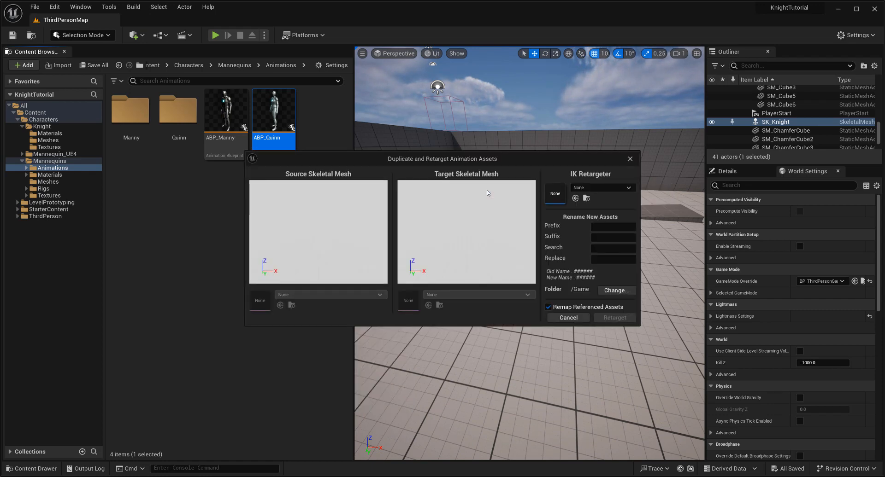
{"action": "left_click", "coordinate": [585, 188]}
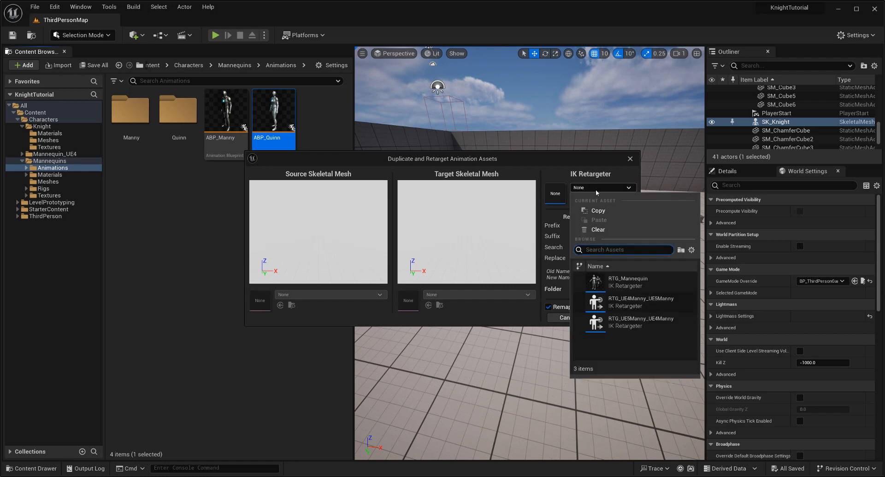
{"action": "left_click", "coordinate": [626, 279]}
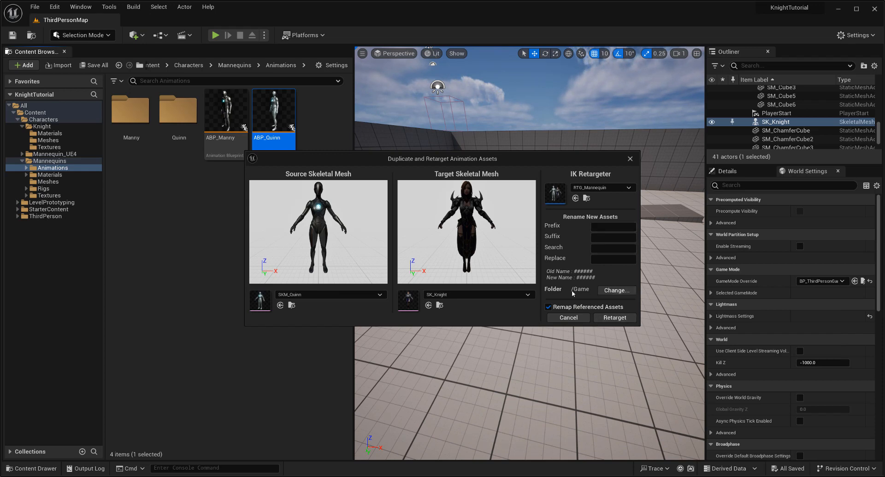
Step: Create an Animations folder in Characters/Knight, use it as the export path and retarget the animation assets
{"action": "left_click", "coordinate": [617, 292]}
{"action": "left_click", "coordinate": [361, 211]}
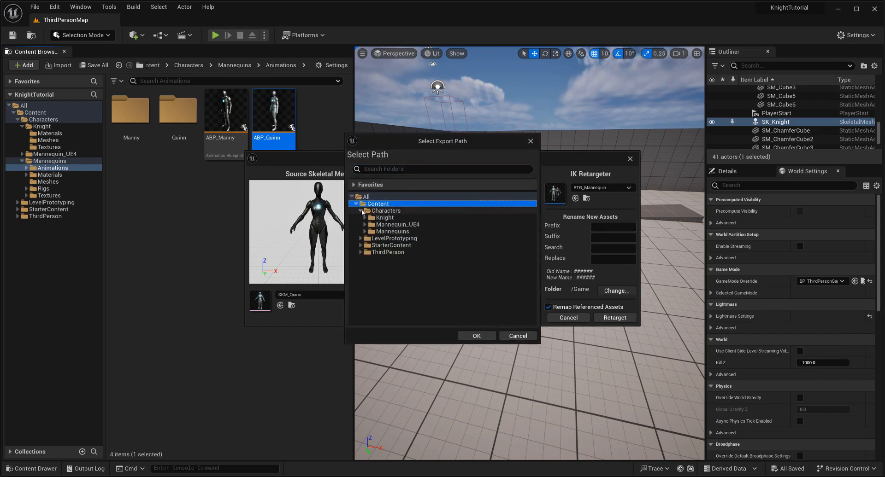
{"action": "left_click", "coordinate": [365, 217]}
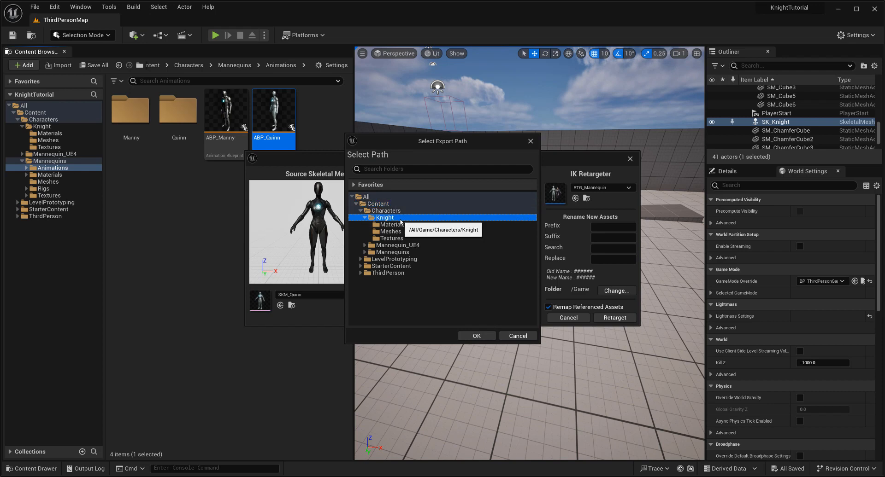
{"action": "right_click", "coordinate": [400, 218]}
{"action": "left_click", "coordinate": [445, 228]}
{"action": "type", "text": "Anim"}
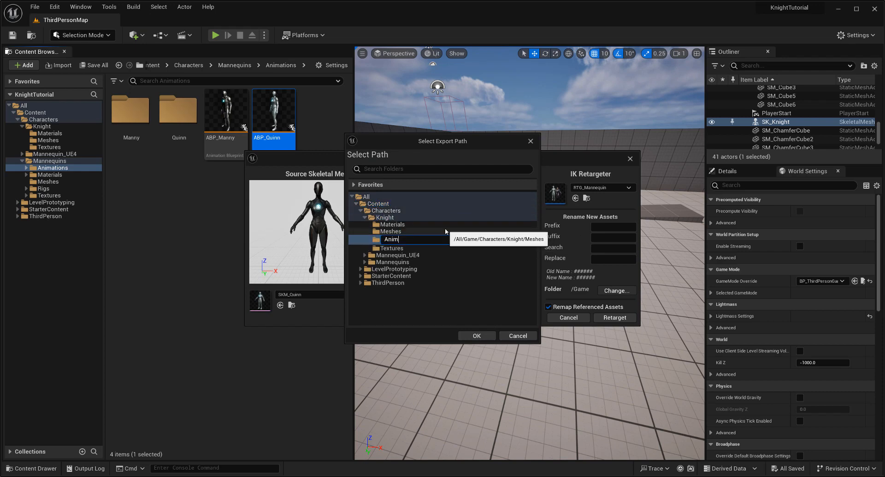
{"action": "type", "text": "ations"}
{"action": "key", "text": "Return"}
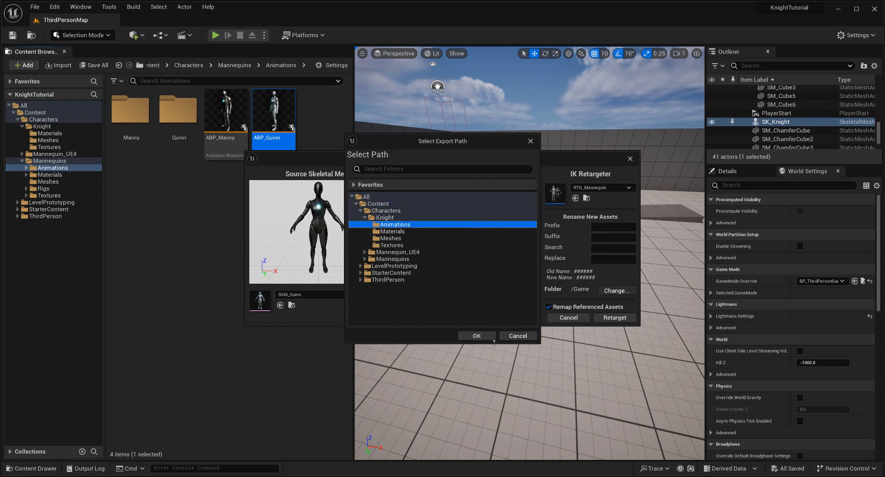
{"action": "left_click", "coordinate": [476, 336]}
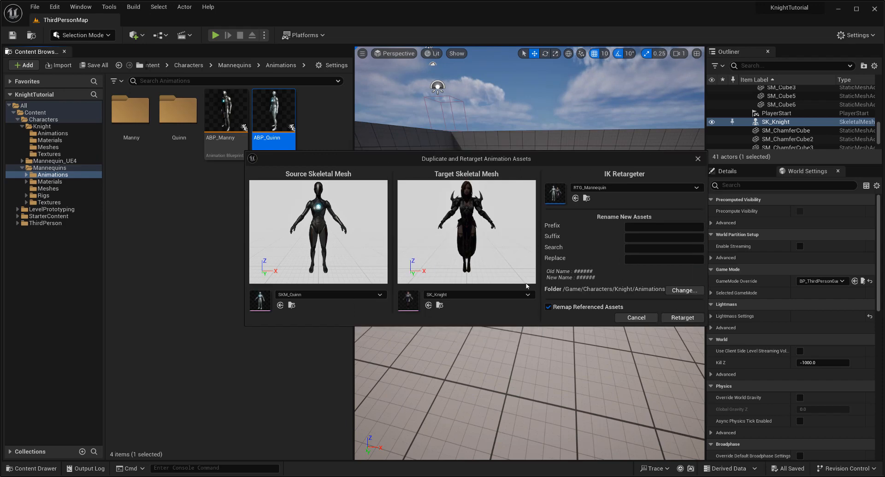
{"action": "left_click", "coordinate": [680, 322]}
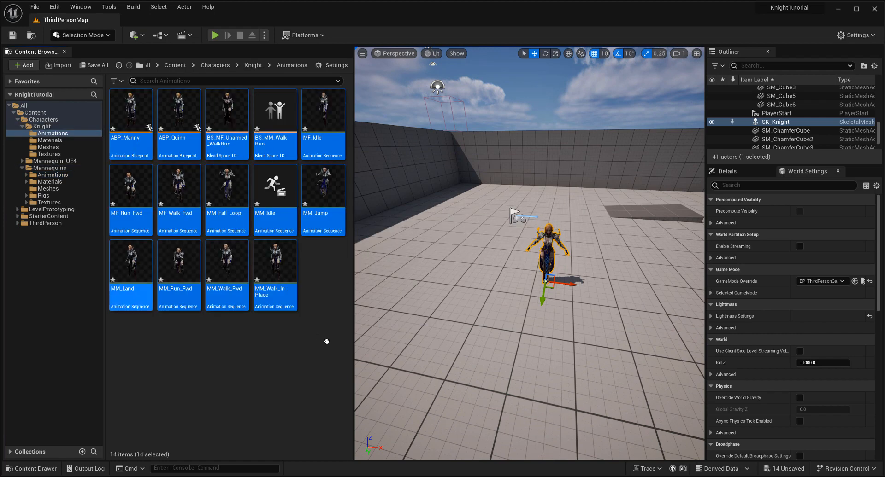
Step: Preview the knight's retargeted MM_Walk_InPlace, MM_Walk_Fwd, MM_Run_Fwd, MM_Land and MM_Jump animations and close the animation editor
{"action": "left_click", "coordinate": [306, 326]}
{"action": "double_click", "coordinate": [289, 308]}
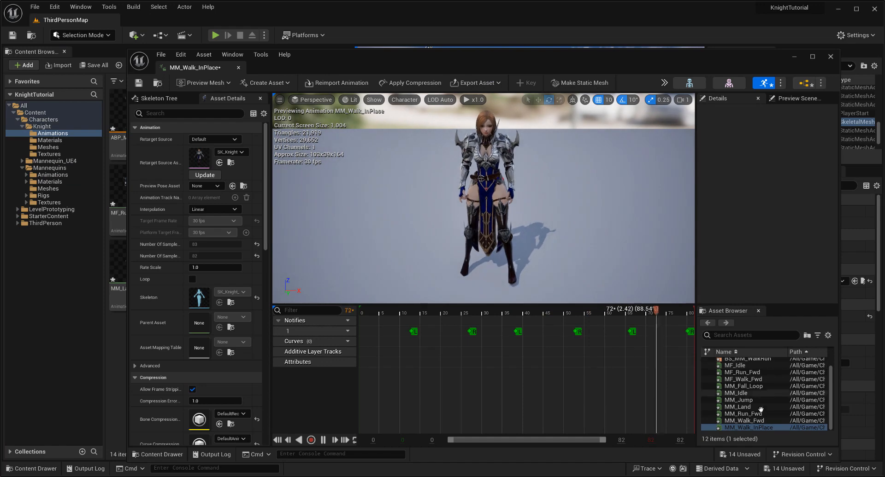
{"action": "left_click", "coordinate": [755, 421]}
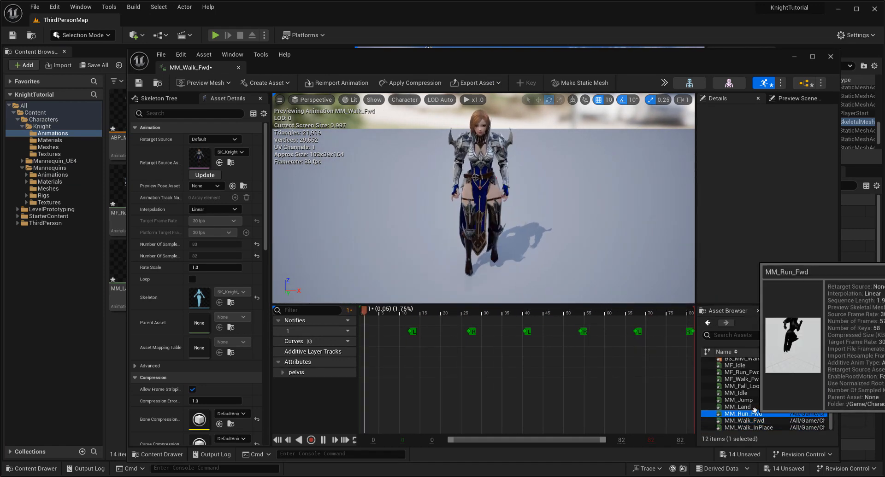
{"action": "left_click", "coordinate": [751, 413]}
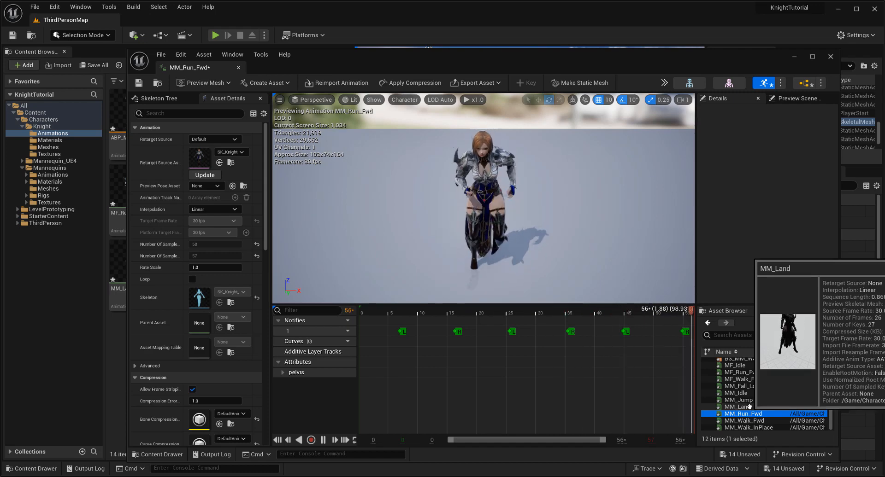
{"action": "left_click", "coordinate": [749, 406]}
{"action": "left_click", "coordinate": [754, 399]}
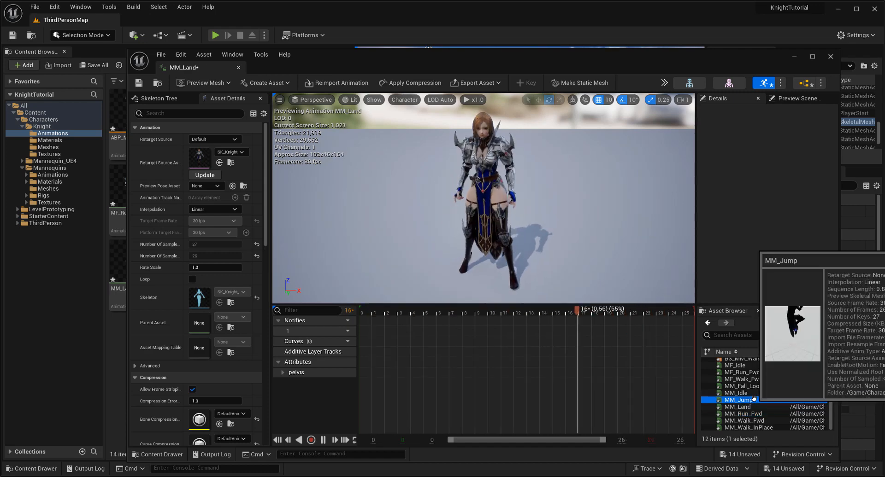
{"action": "double_click", "coordinate": [745, 393]}
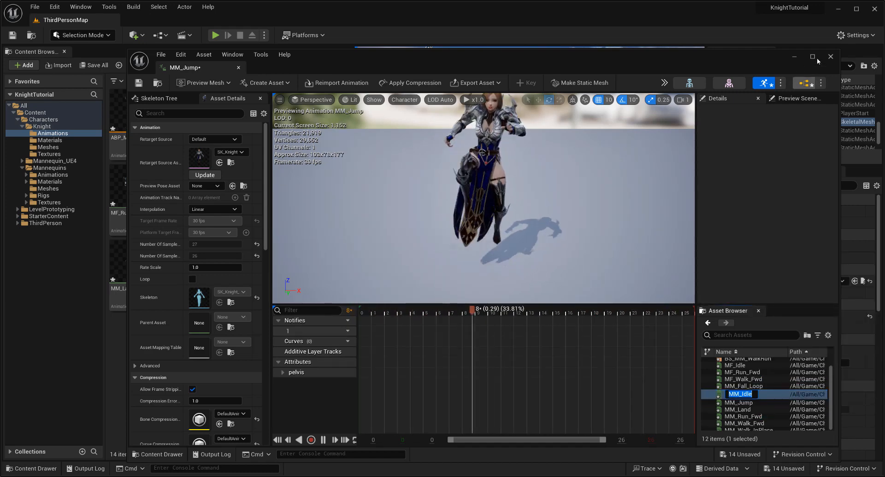
{"action": "left_click", "coordinate": [831, 57]}
Step: Save all of the knight's retargeted animation assets
{"action": "left_click_drag", "start_coordinate": [295, 309], "coordinate": [300, 313]}
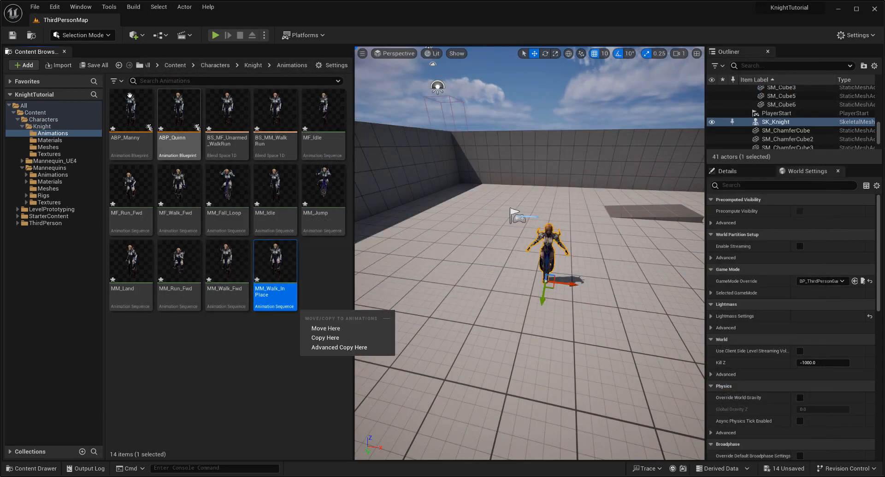
{"action": "left_click", "coordinate": [94, 65]}
{"action": "left_click", "coordinate": [491, 342]}
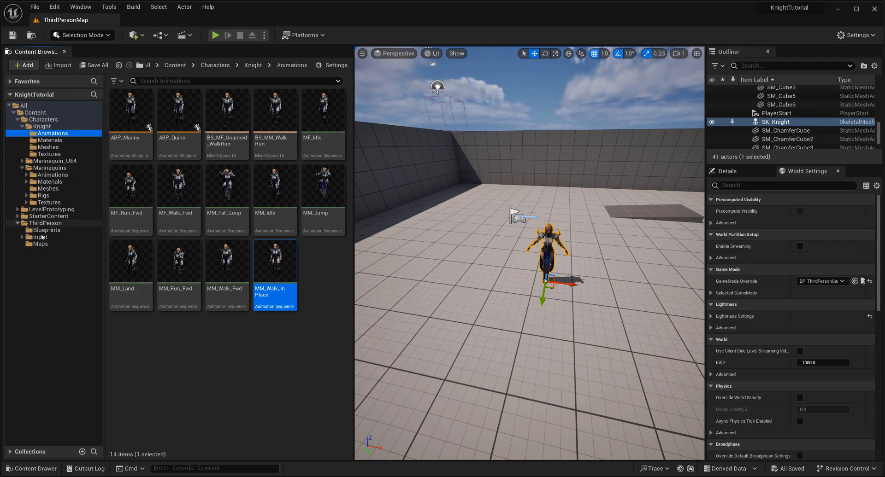
Step: Open BP_ThirdPersonCharacter from ThirdPerson/Blueprints and set its Skeletal Mesh Asset to SK_Knight
{"action": "left_click", "coordinate": [46, 231]}
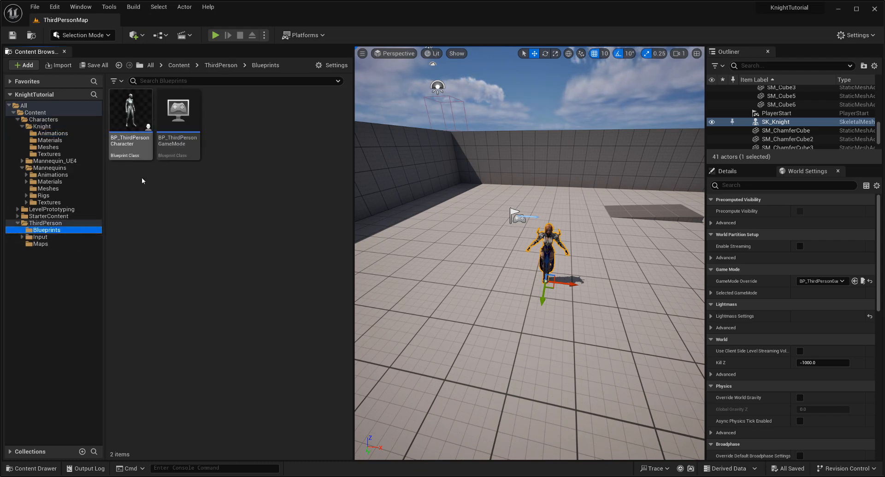
{"action": "left_click", "coordinate": [137, 156]}
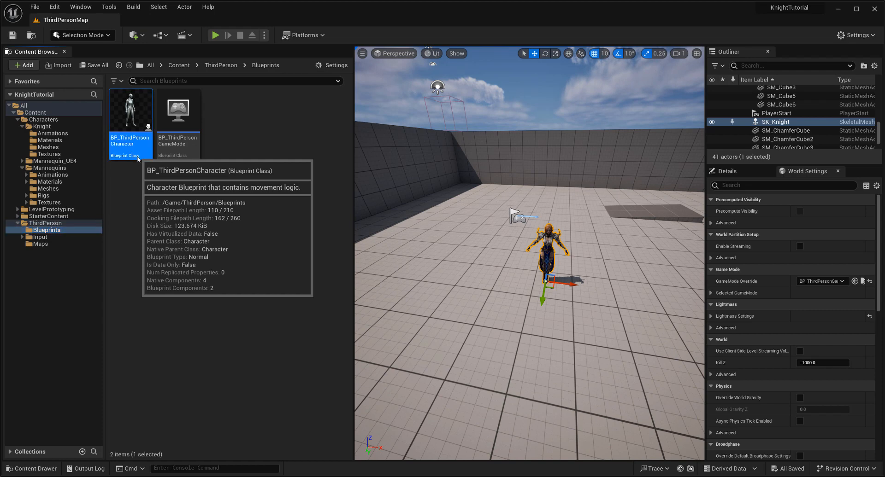
{"action": "double_click", "coordinate": [138, 159]}
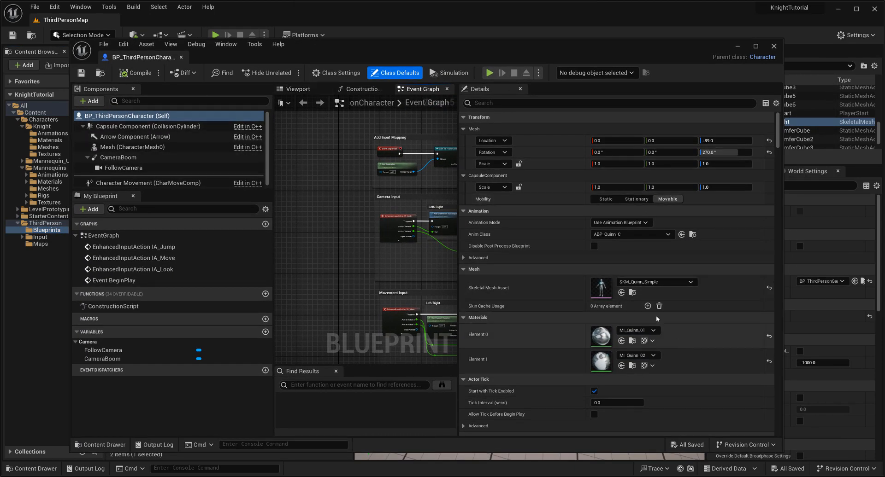
{"action": "left_click", "coordinate": [667, 283]}
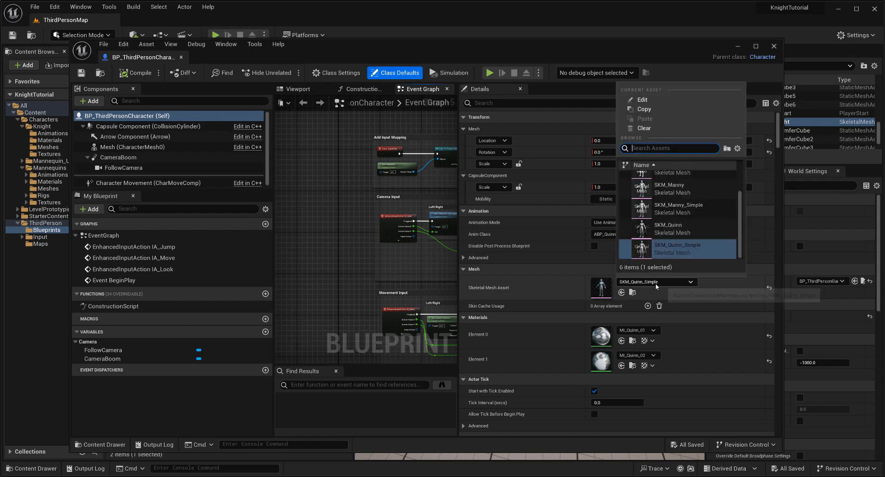
{"action": "scroll", "coordinate": [700, 233], "scroll_direction": "up", "scroll_amount": 1}
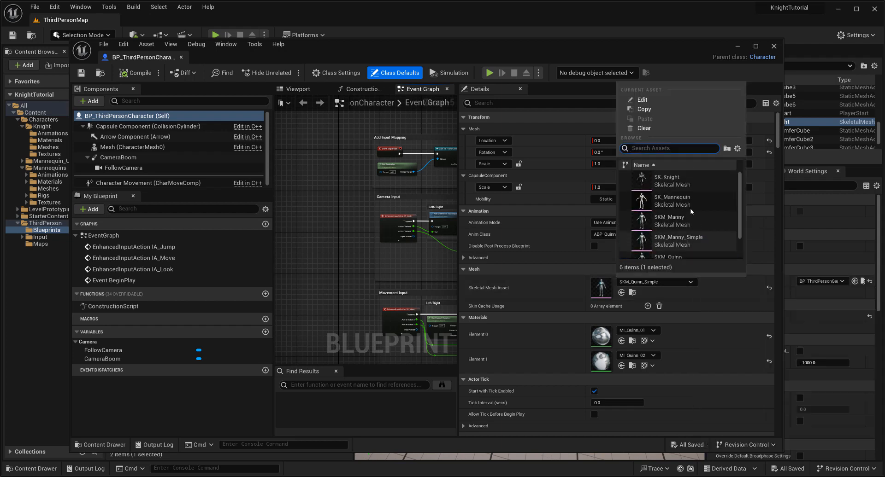
{"action": "left_click", "coordinate": [673, 182]}
Step: Assign ABP_Quinn from Characters/Knight/Animations as the character's Anim Class, show the blueprint's viewport, compile, save and close the blueprint
{"action": "left_click_drag", "start_coordinate": [346, 42], "coordinate": [430, 178]}
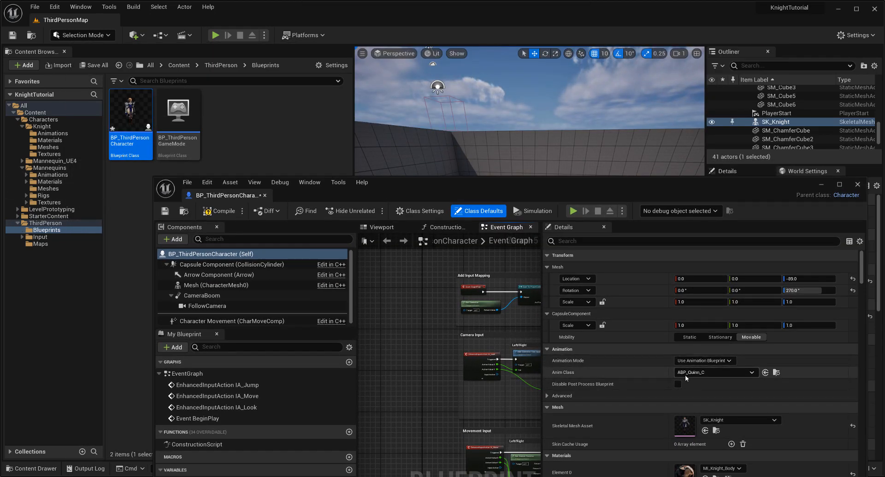
{"action": "left_click", "coordinate": [53, 133]}
{"action": "left_click", "coordinate": [170, 147]}
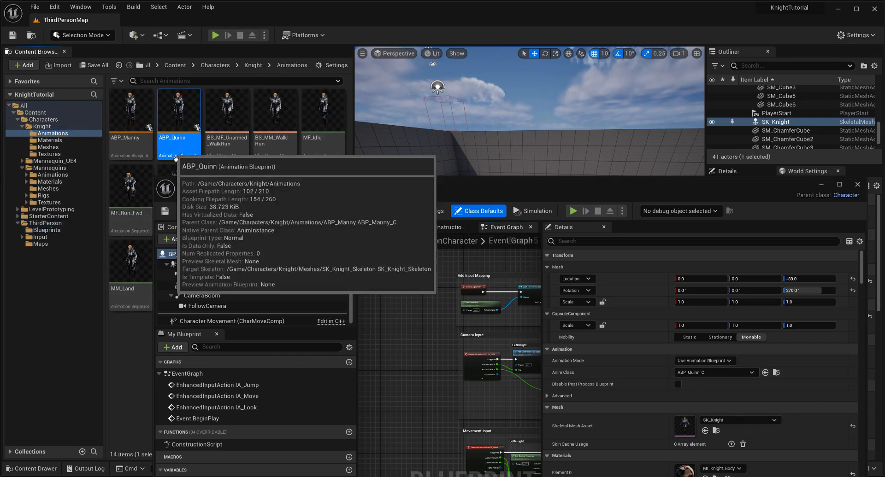
{"action": "left_click", "coordinate": [765, 373]}
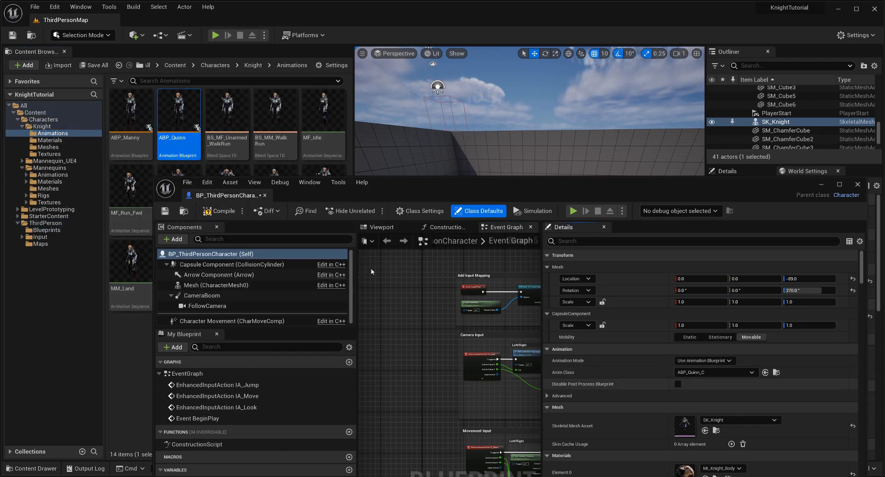
{"action": "left_click", "coordinate": [381, 227]}
{"action": "left_click", "coordinate": [213, 214]}
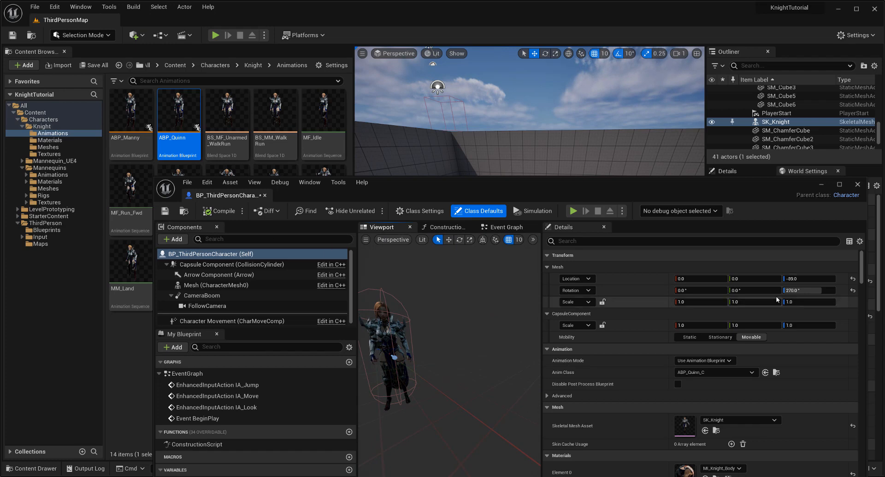
{"action": "key", "text": "ctrl+s"}
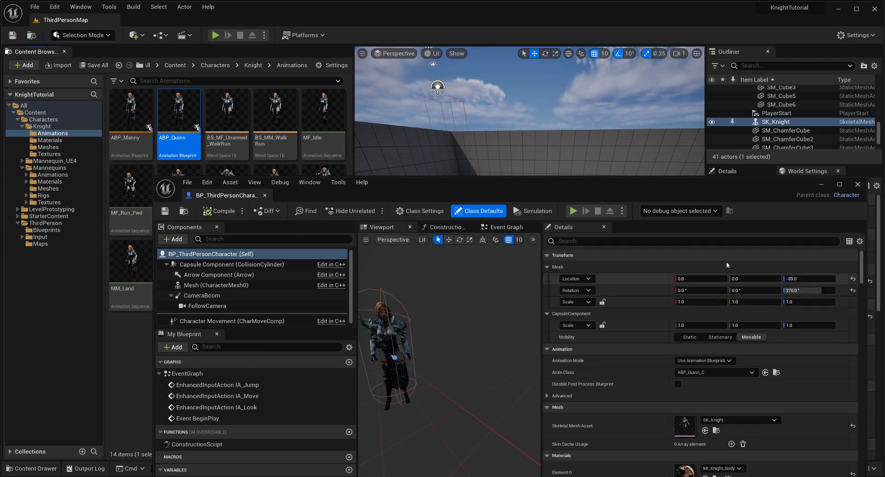
{"action": "left_click", "coordinate": [857, 184]}
Step: Playtest the level by running and jumping with the knight to check the leg animation, and stop the session
{"action": "left_click", "coordinate": [215, 35]}
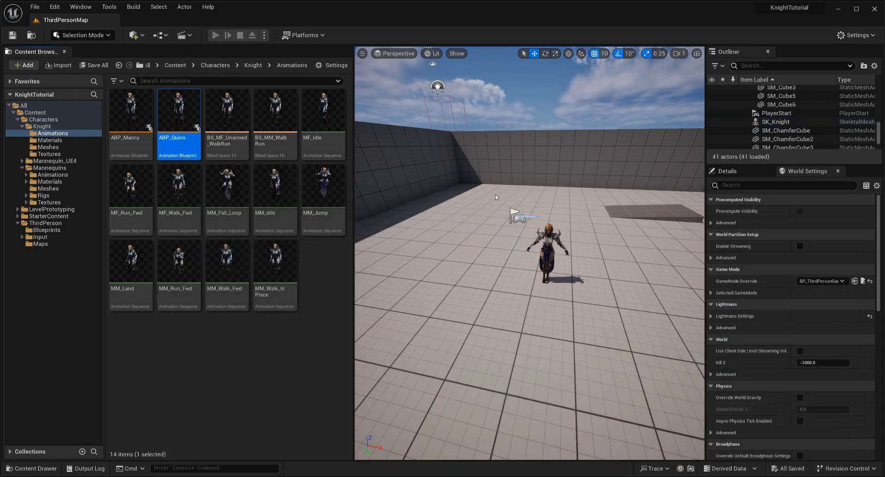
{"action": "left_click", "coordinate": [572, 220]}
{"action": "key", "text": "w"}
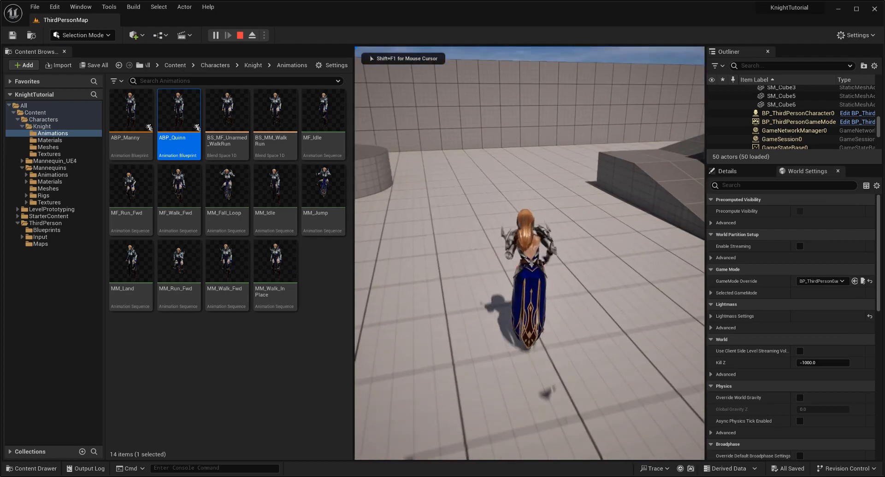
{"action": "key", "text": "space"}
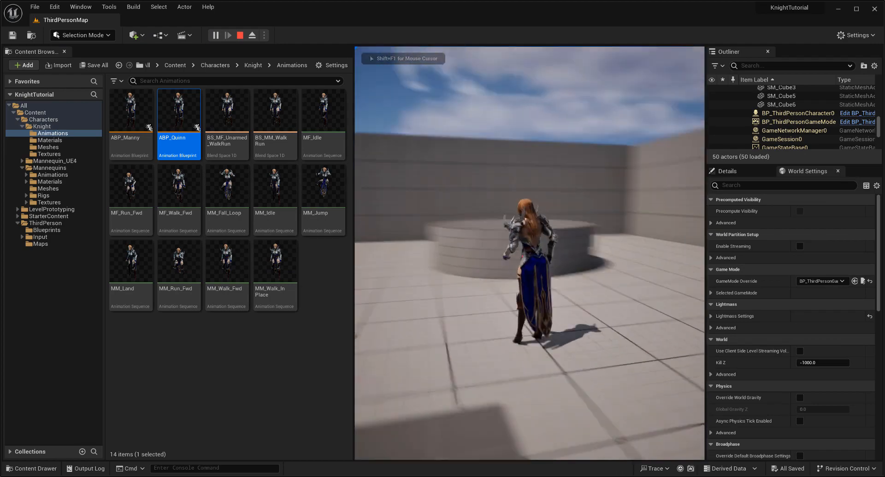
{"action": "key", "text": "a"}
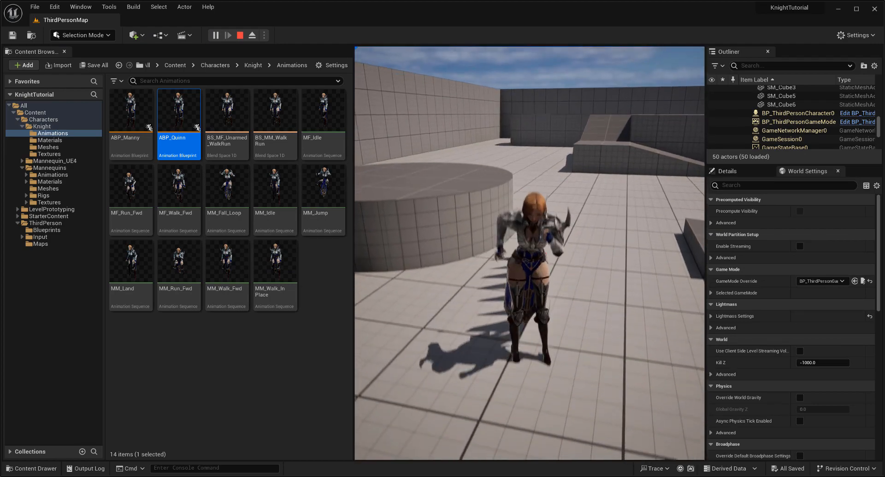
{"action": "key", "text": "s"}
{"action": "key", "text": "Escape"}
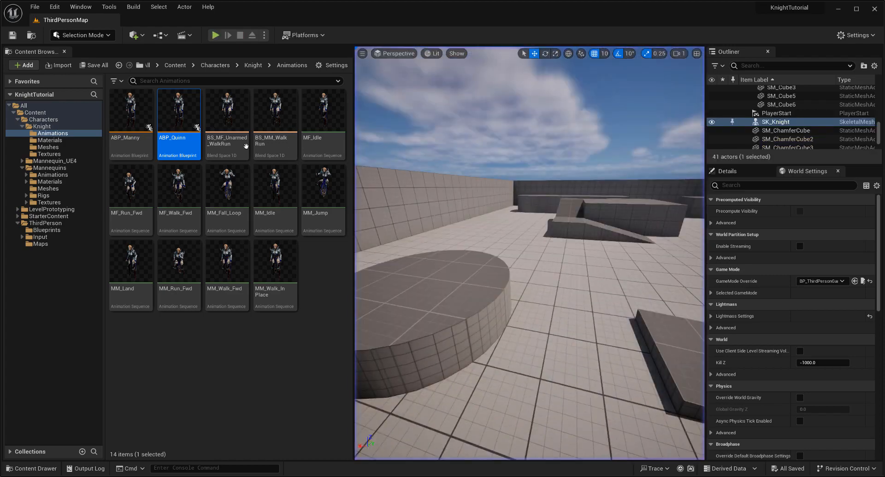
Step: Inspect the event graph and parent class of the knight's ABP_Quinn animation blueprint and close it
{"action": "double_click", "coordinate": [179, 138]}
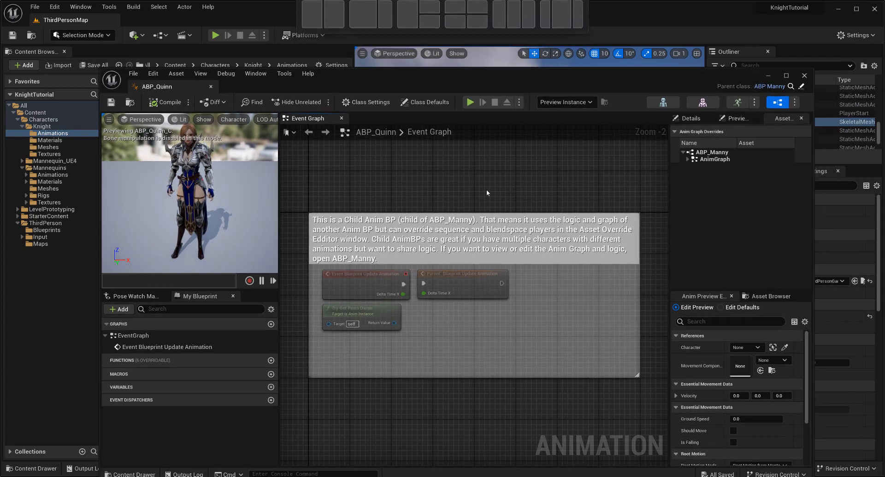
{"action": "scroll", "coordinate": [483, 189], "scroll_direction": "down", "scroll_amount": 1}
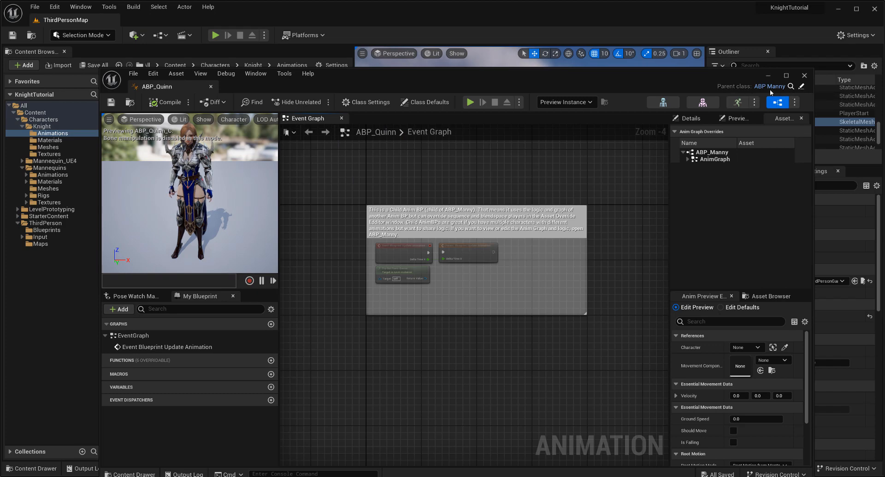
{"action": "left_click", "coordinate": [804, 76]}
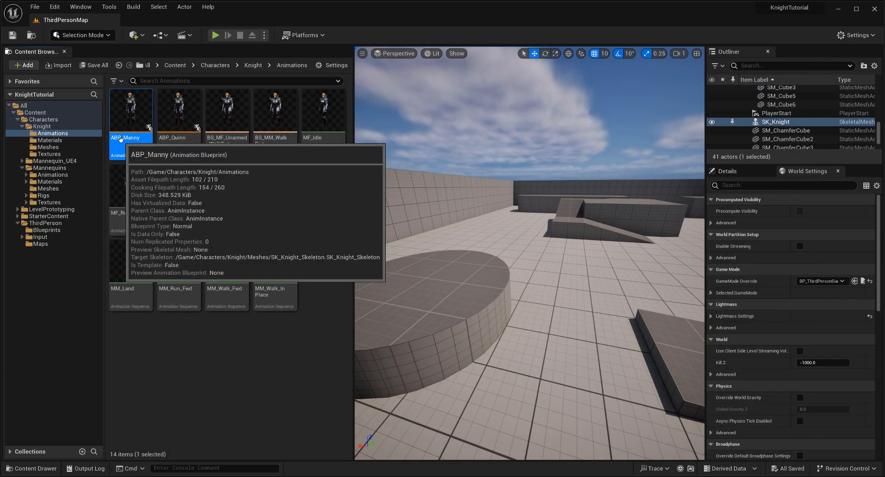
Step: Open the knight's ABP_Manny animation blueprint, review its Event Graph and bring up its AnimGraph
{"action": "double_click", "coordinate": [121, 141]}
{"action": "scroll", "coordinate": [421, 294], "scroll_direction": "up", "scroll_amount": 1}
{"action": "right_click_drag", "start_coordinate": [421, 295], "coordinate": [545, 299]}
{"action": "right_click_drag", "start_coordinate": [470, 206], "coordinate": [441, 193]}
{"action": "scroll", "coordinate": [463, 280], "scroll_direction": "up", "scroll_amount": 2}
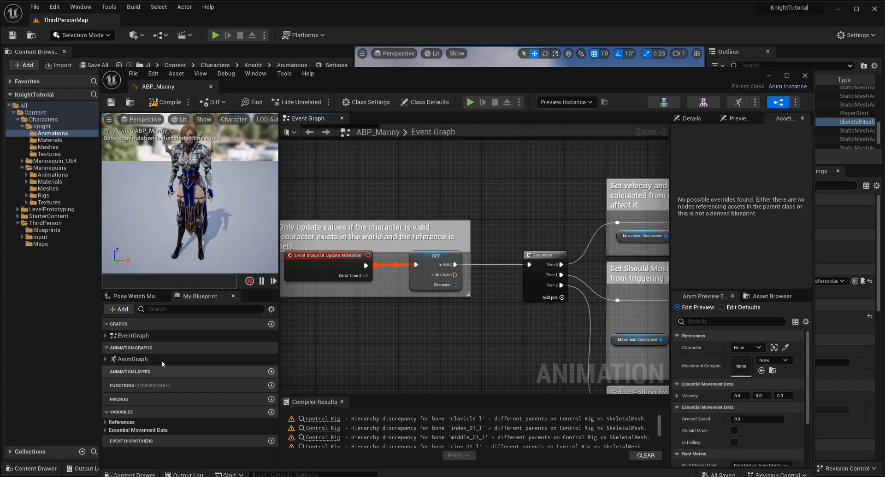
{"action": "left_click", "coordinate": [125, 362]}
{"action": "double_click", "coordinate": [126, 362]}
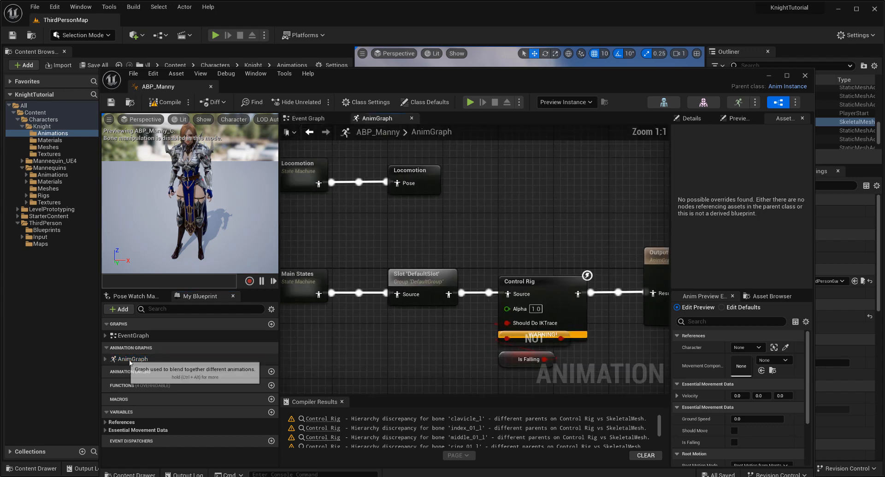
Step: Bypass the Control Rig by connecting Slot 'DefaultSlot' directly to Output Pose, move the Control Rig nodes below, compile and save
{"action": "right_click_drag", "start_coordinate": [547, 251], "coordinate": [498, 213]}
{"action": "left_click_drag", "start_coordinate": [443, 195], "coordinate": [515, 396]}
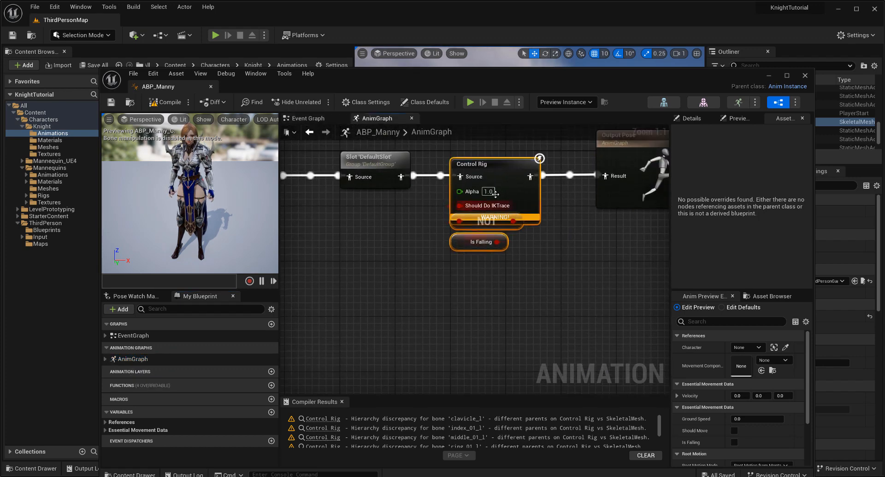
{"action": "right_click_drag", "start_coordinate": [418, 265], "coordinate": [401, 320]}
{"action": "left_click_drag", "start_coordinate": [384, 231], "coordinate": [589, 230]}
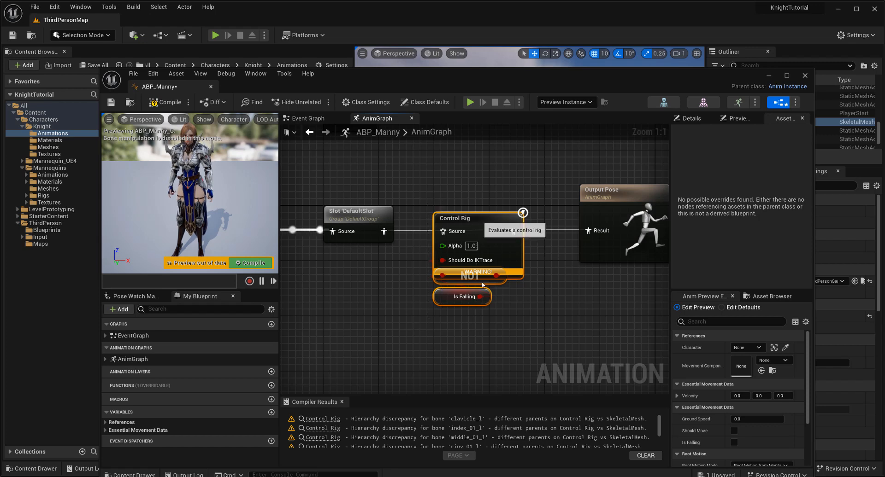
{"action": "left_click_drag", "start_coordinate": [483, 285], "coordinate": [482, 367]}
{"action": "left_click", "coordinate": [254, 263]}
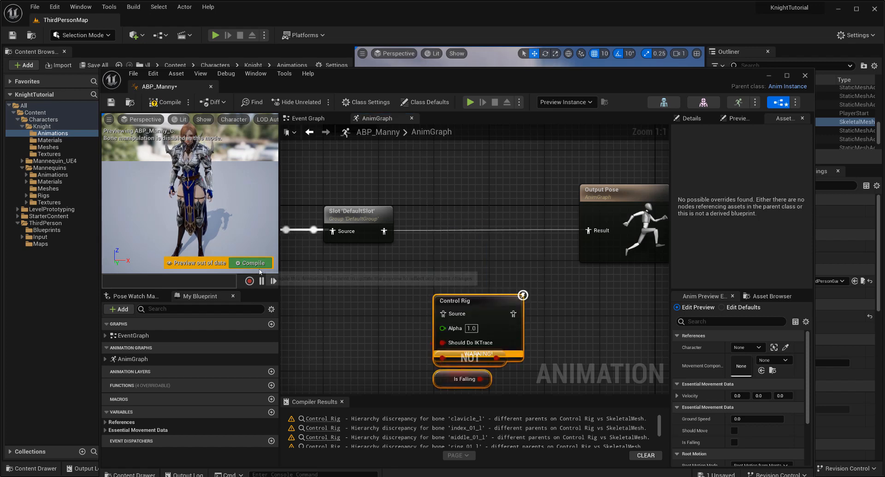
{"action": "left_click", "coordinate": [111, 105]}
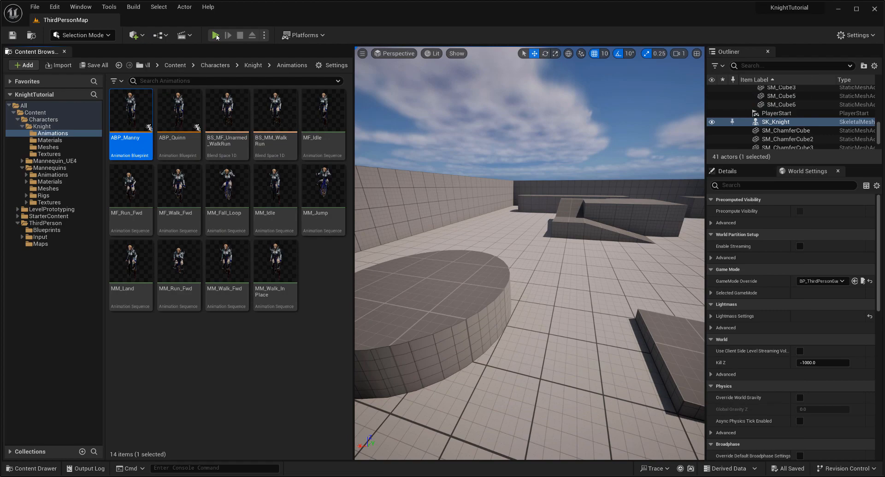
Step: Playtest the level again, running and jumping around with the knight to check the movement without the Control Rig, and stop the session
{"action": "left_click", "coordinate": [215, 35]}
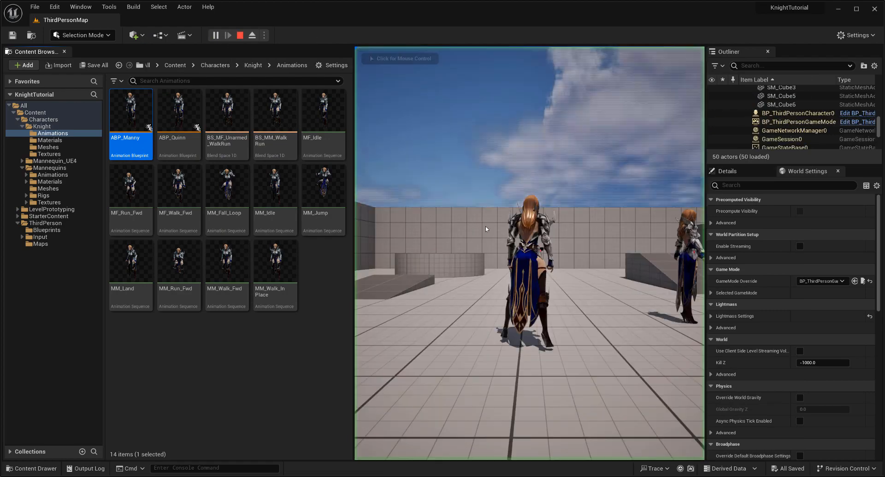
{"action": "key", "text": "a"}
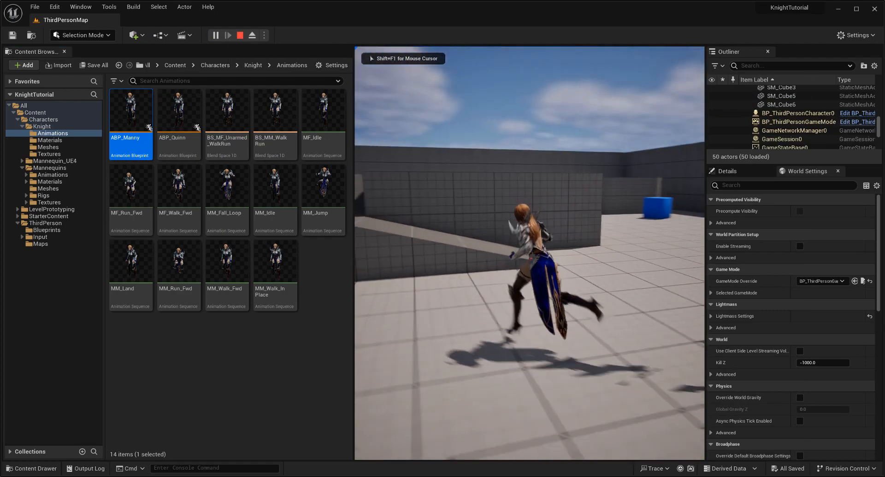
{"action": "key", "text": "w"}
{"action": "key", "text": "space"}
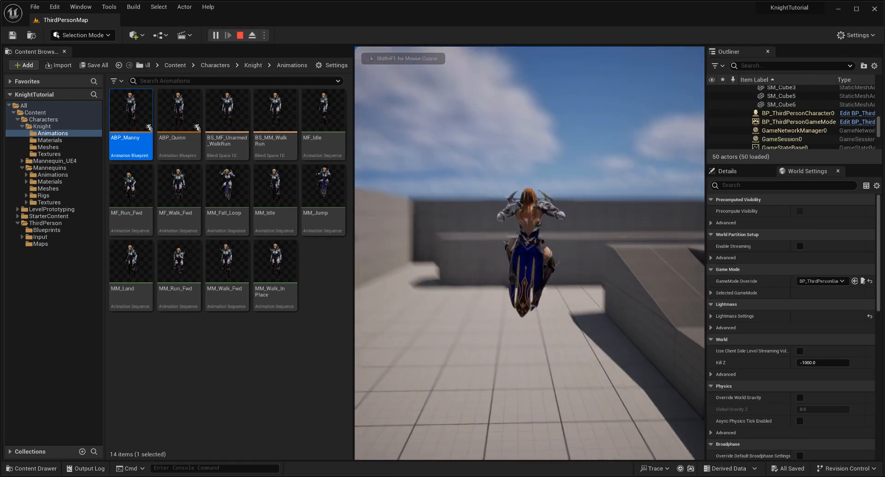
{"action": "key", "text": "w"}
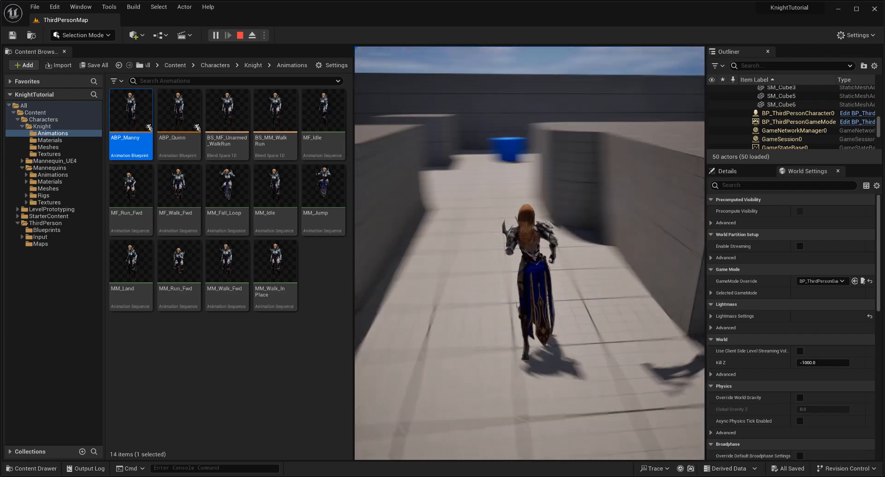
{"action": "key", "text": "w"}
{"action": "key", "text": "a"}
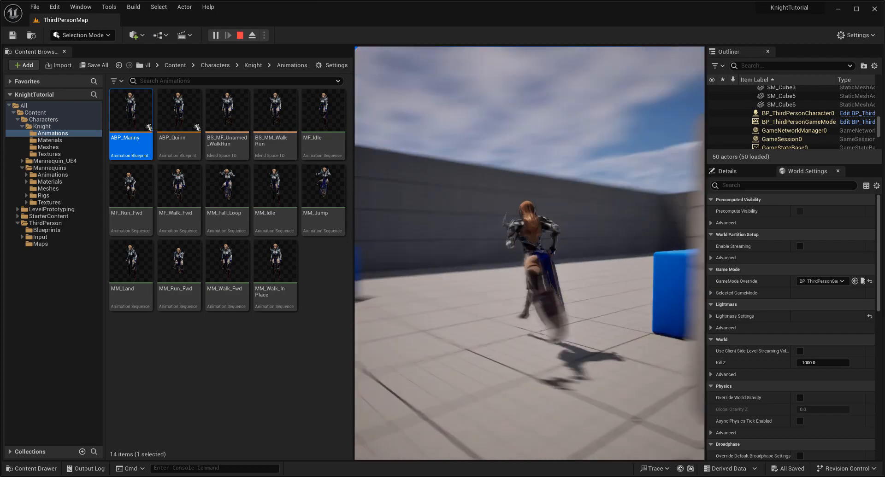
{"action": "key", "text": "w"}
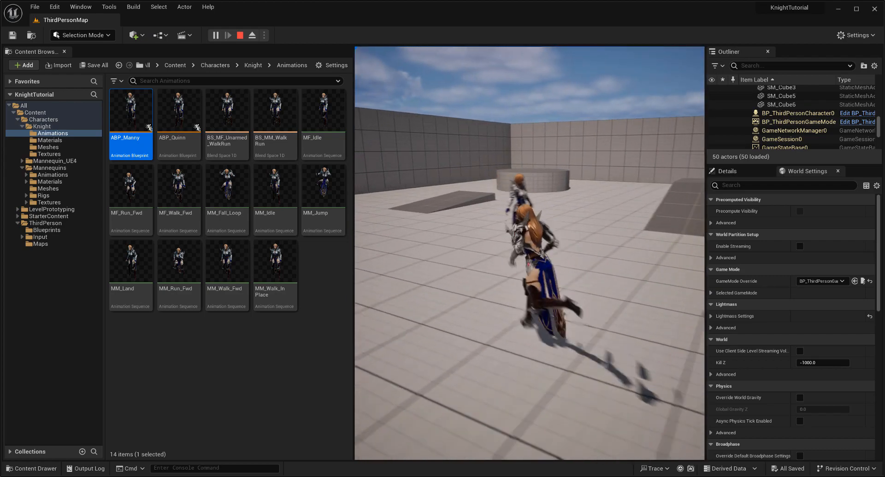
{"action": "key", "text": "w"}
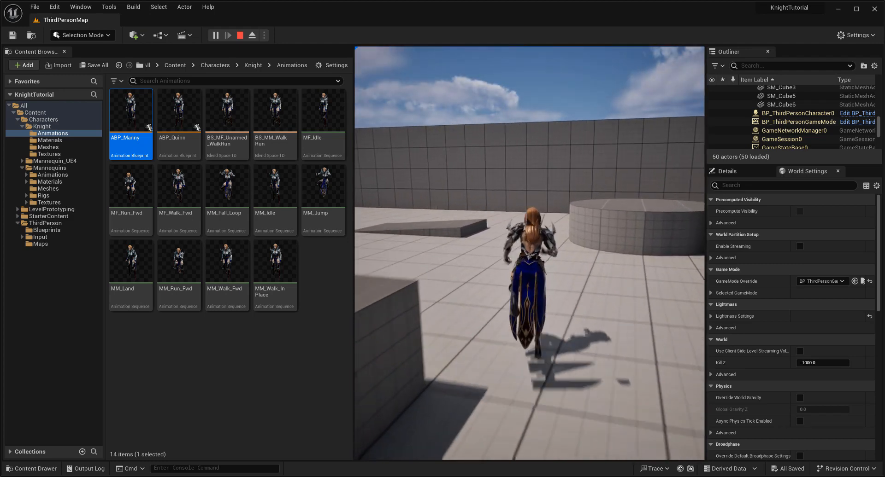
{"action": "key", "text": "Escape"}
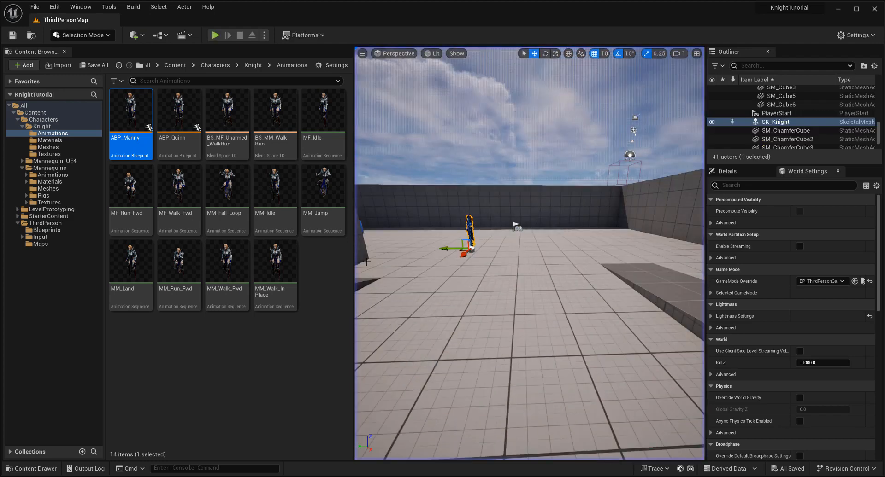